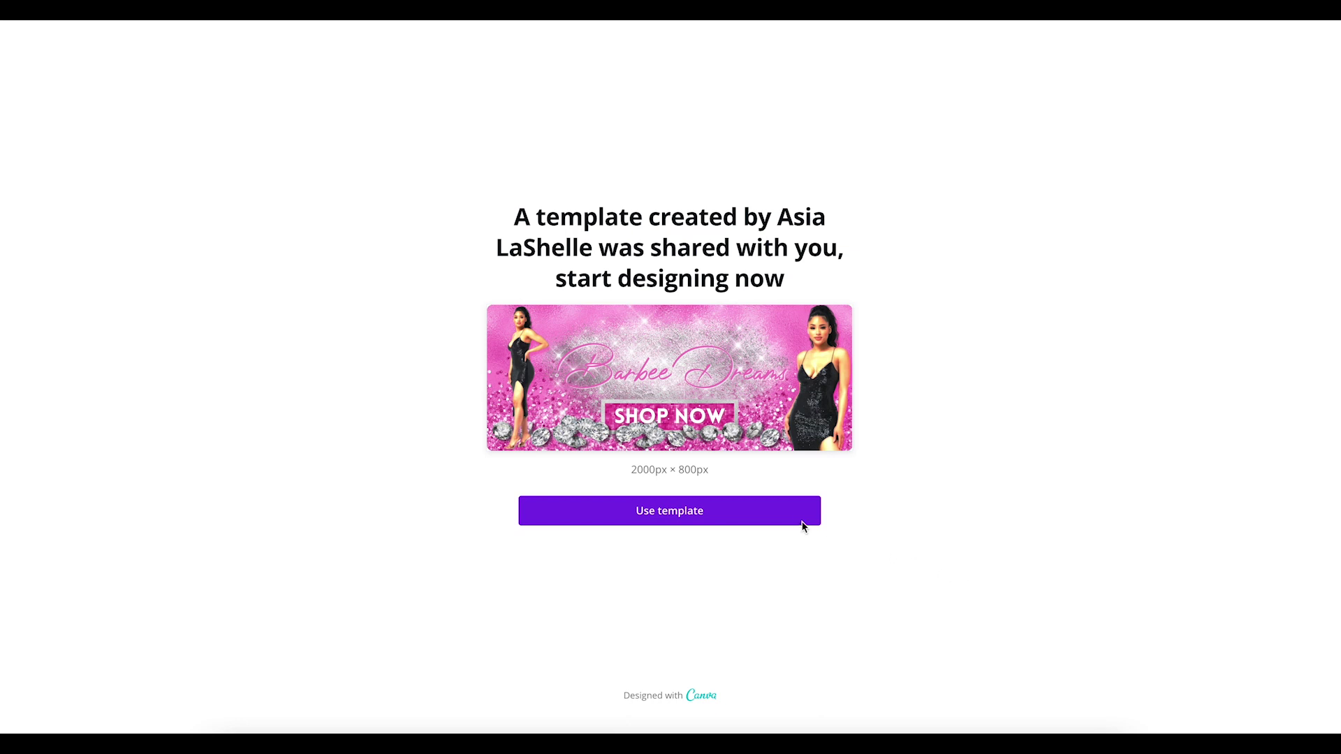
- Start a design from the shared banner template and replace page 1's main title with "The Boutique Bae"
click(710, 518)
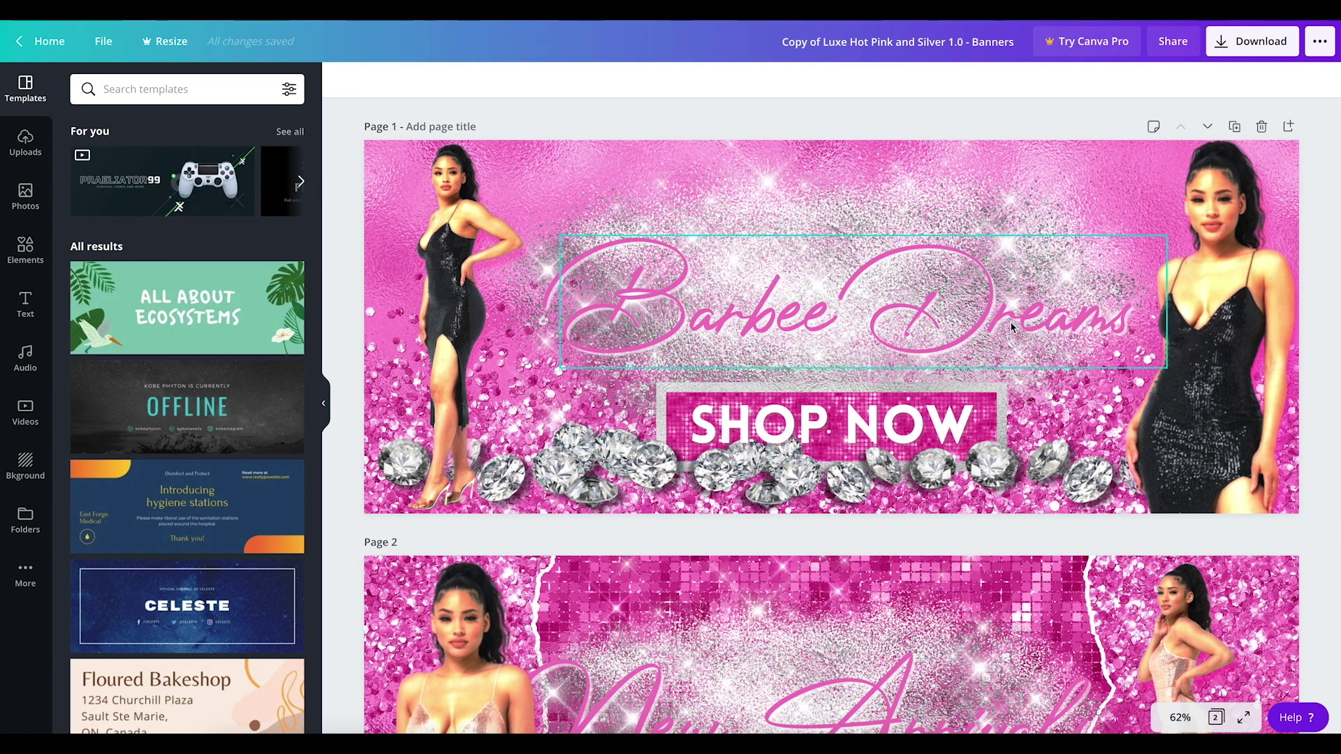
double_click(623, 278)
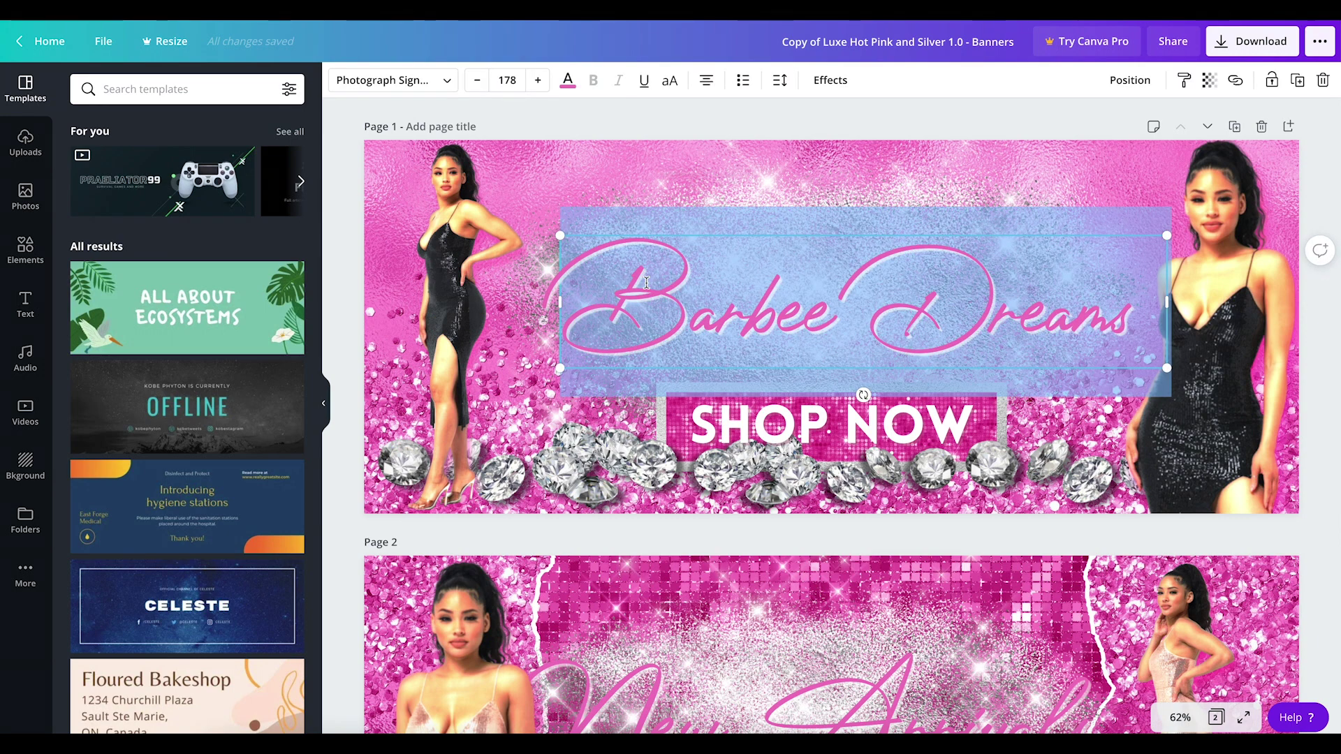
click(1181, 268)
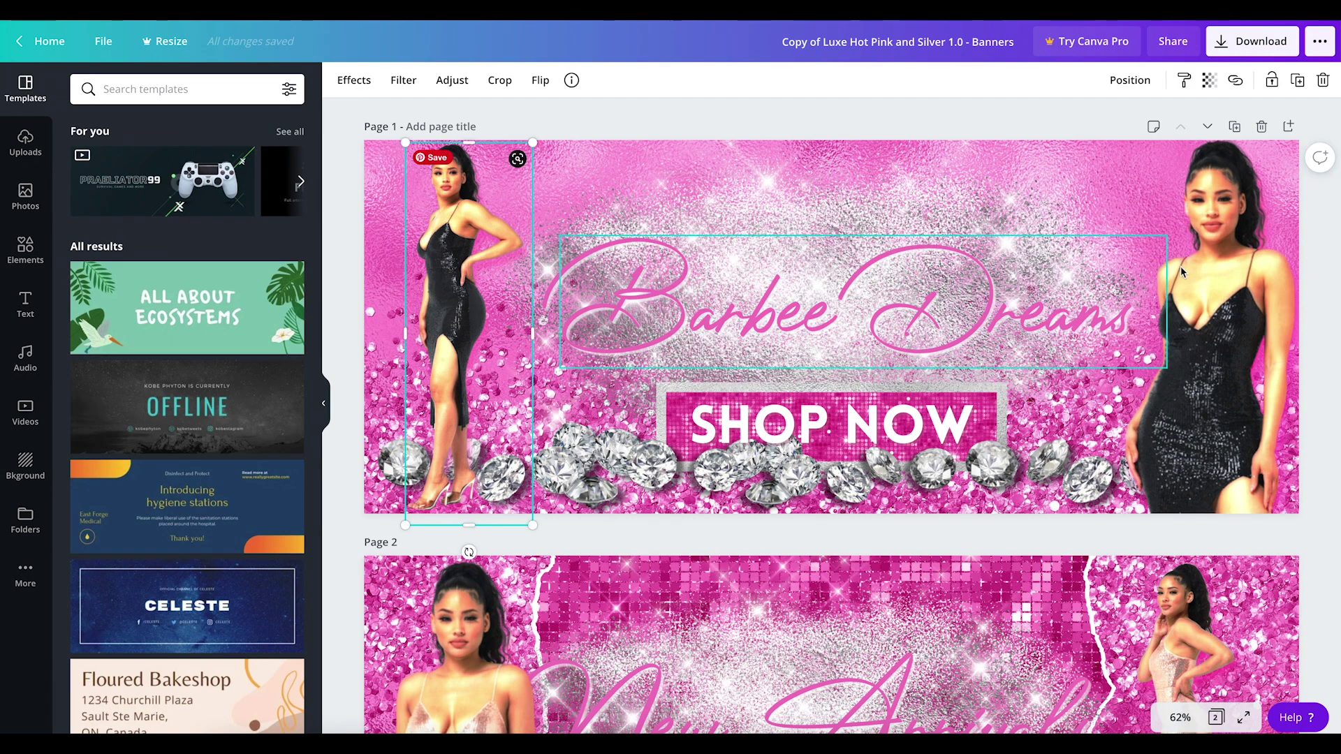
click(749, 268)
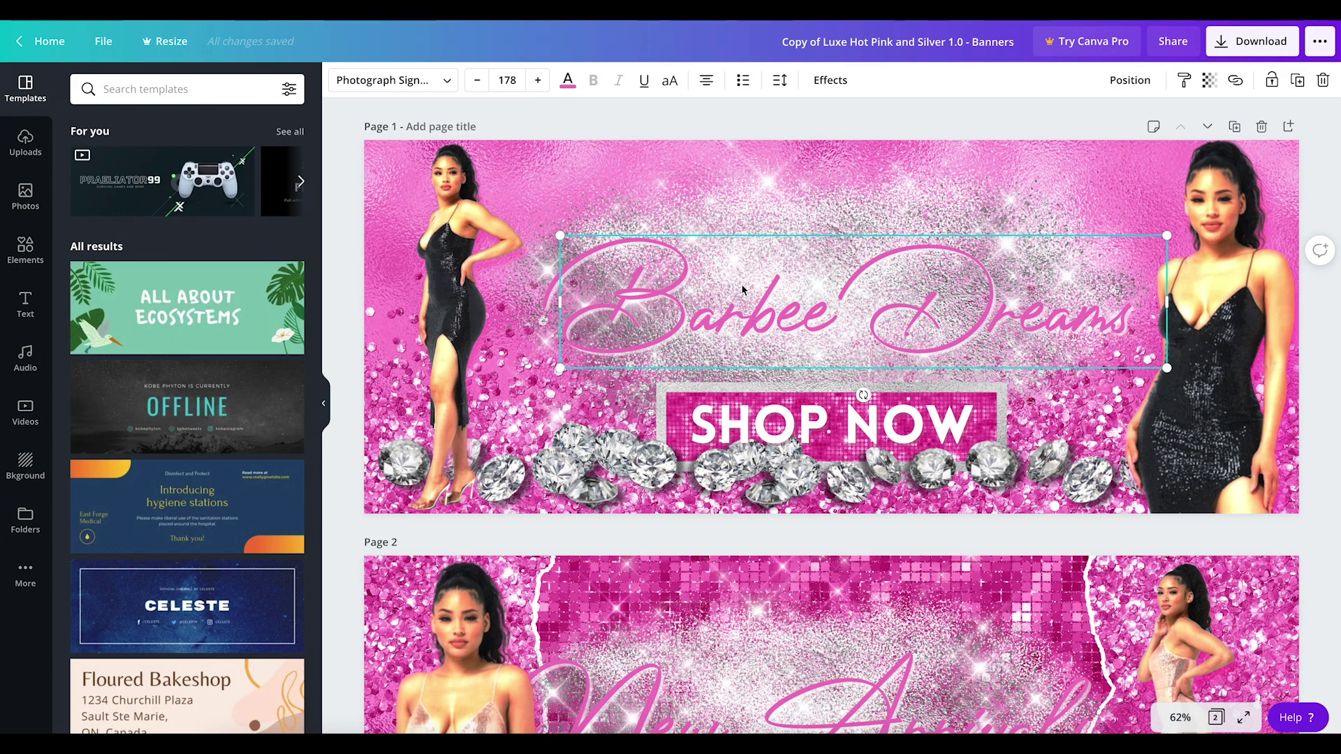
click(742, 285)
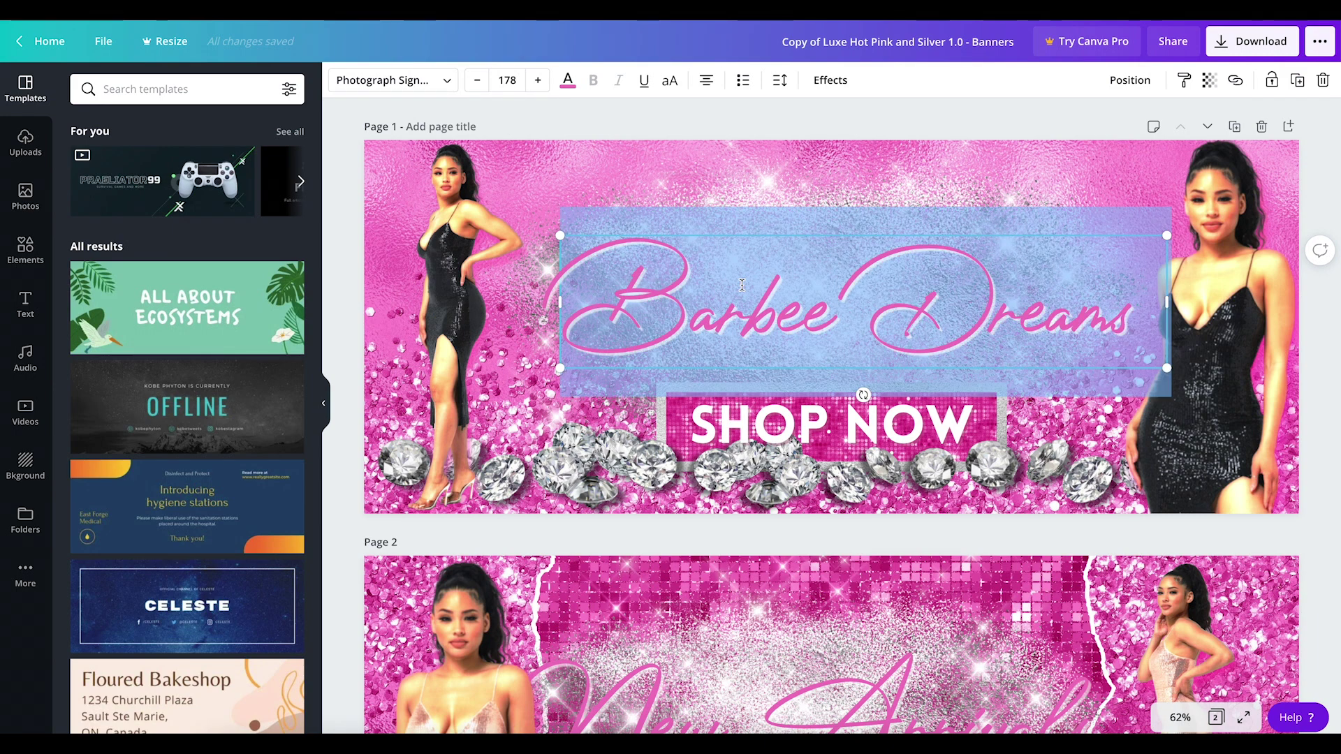
text(T)
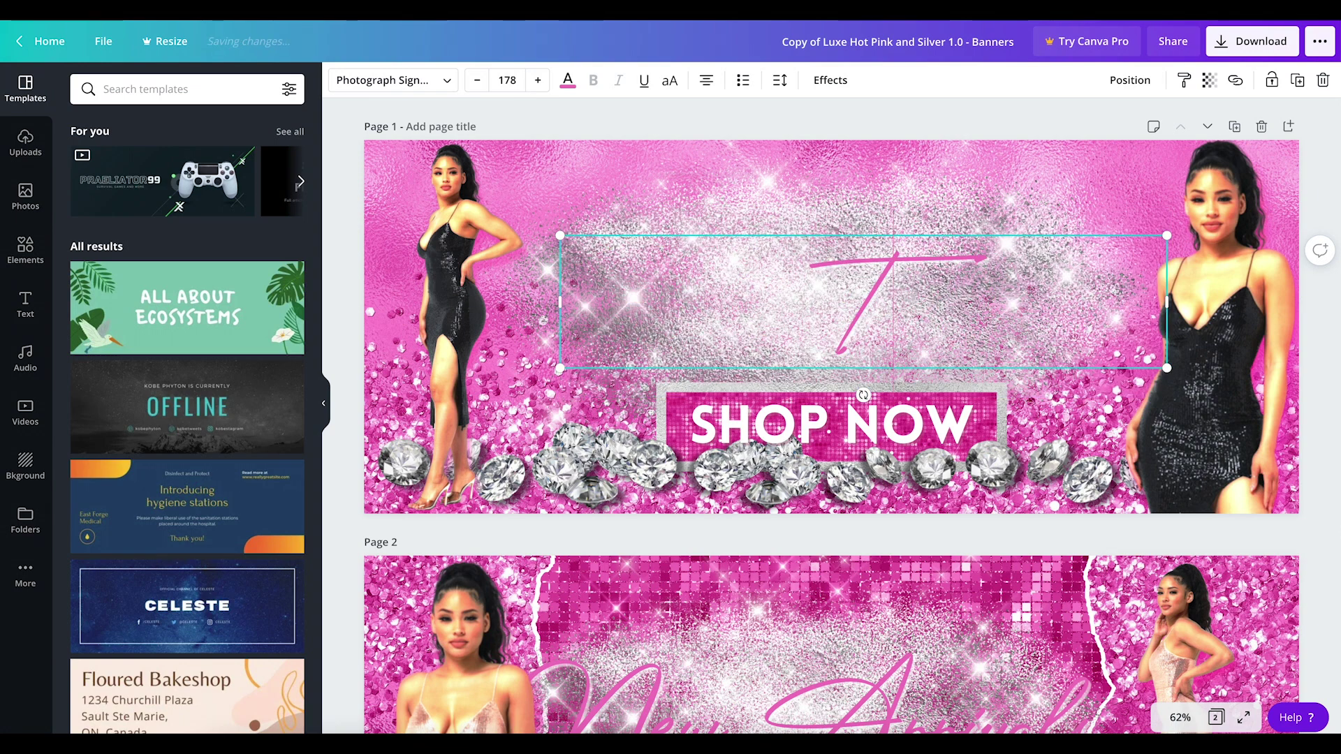
text(he Boutique)
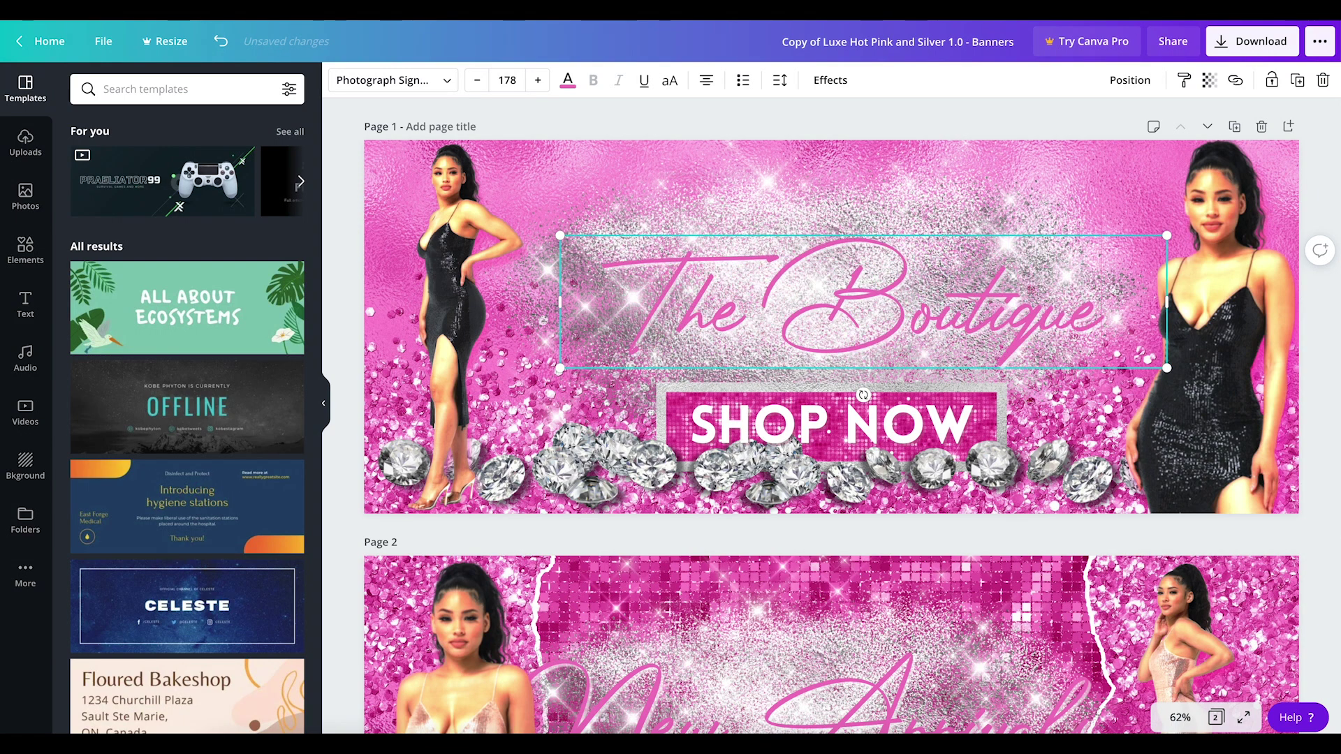
key(Return)
text(Bae)
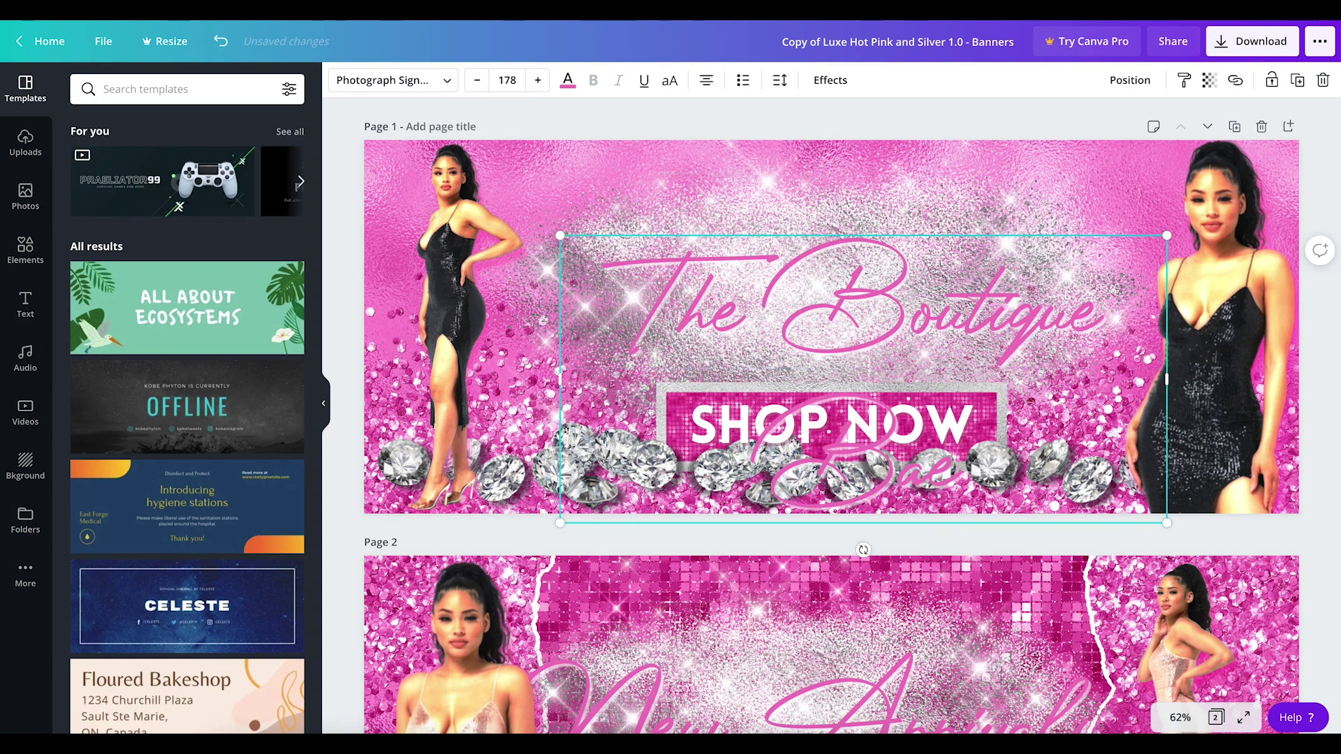
click(888, 201)
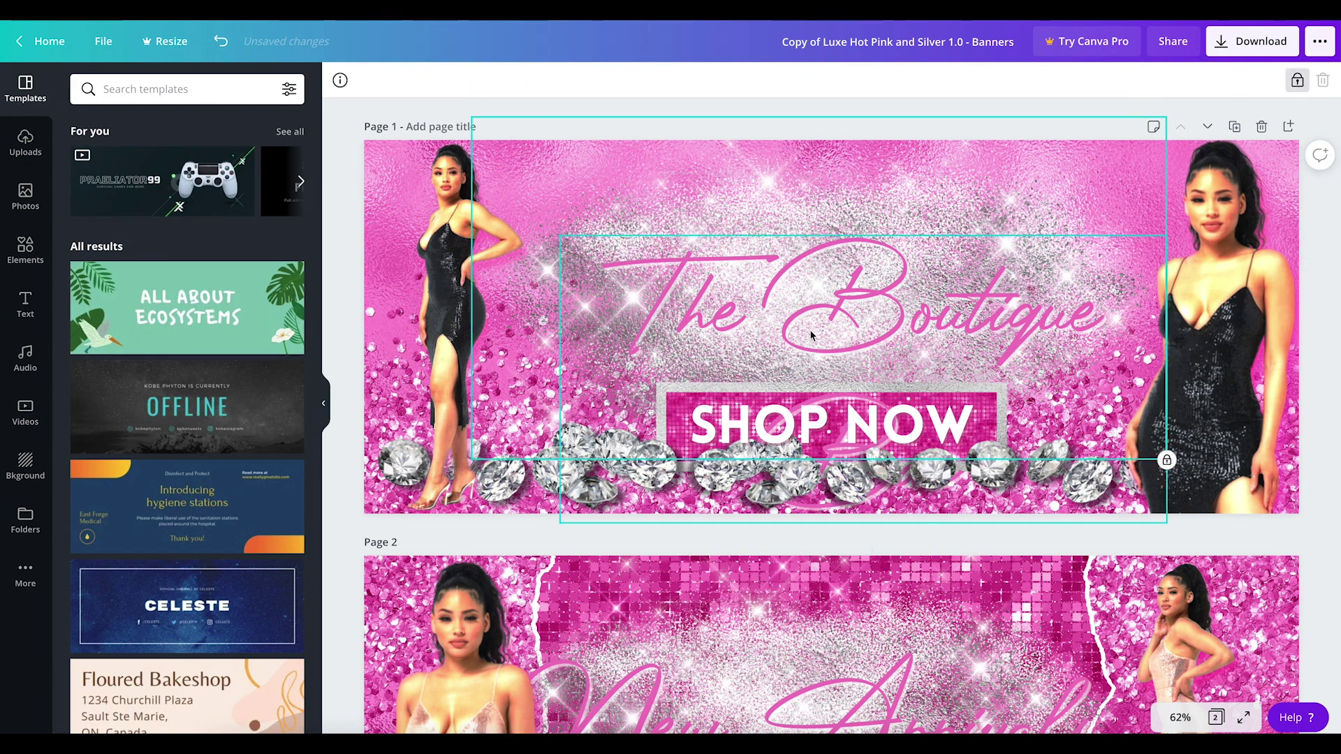
- Widen the title's text box so the title fits on one line, and shift it back between the two models
click(980, 308)
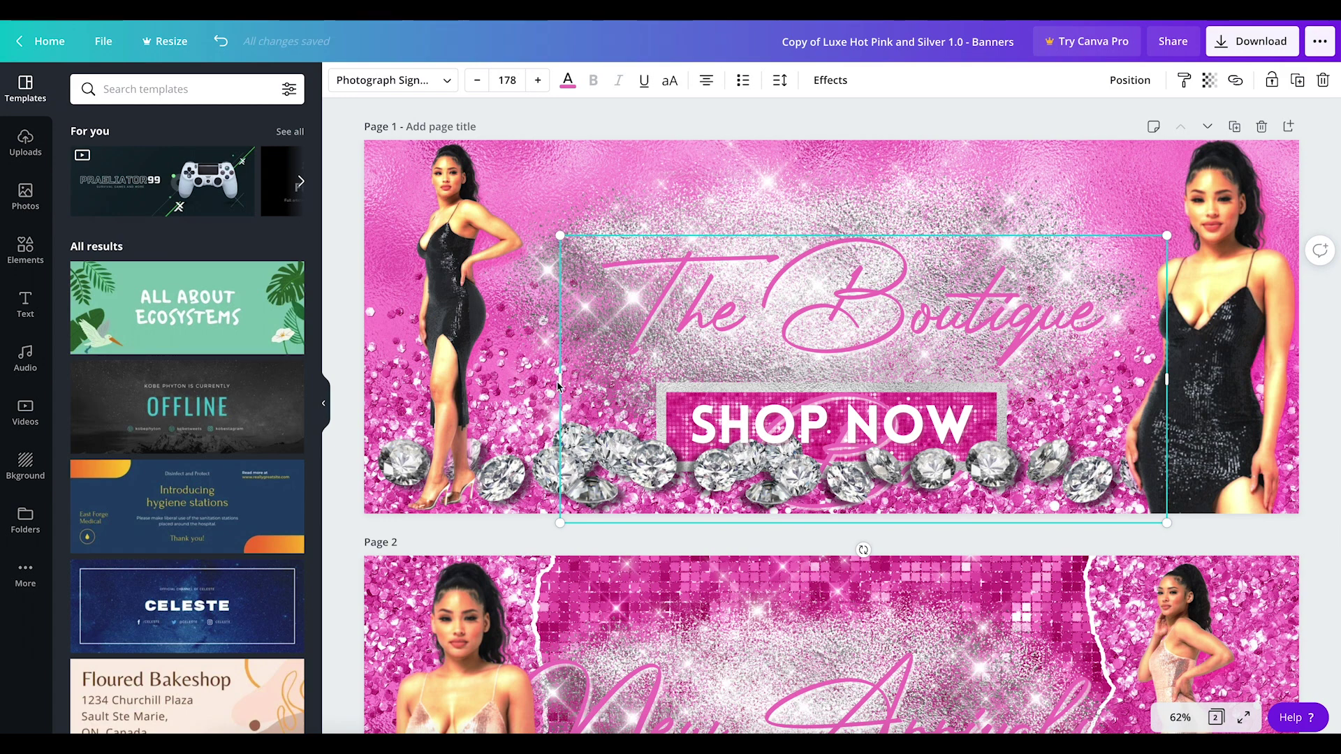
drag(559, 381, 421, 380)
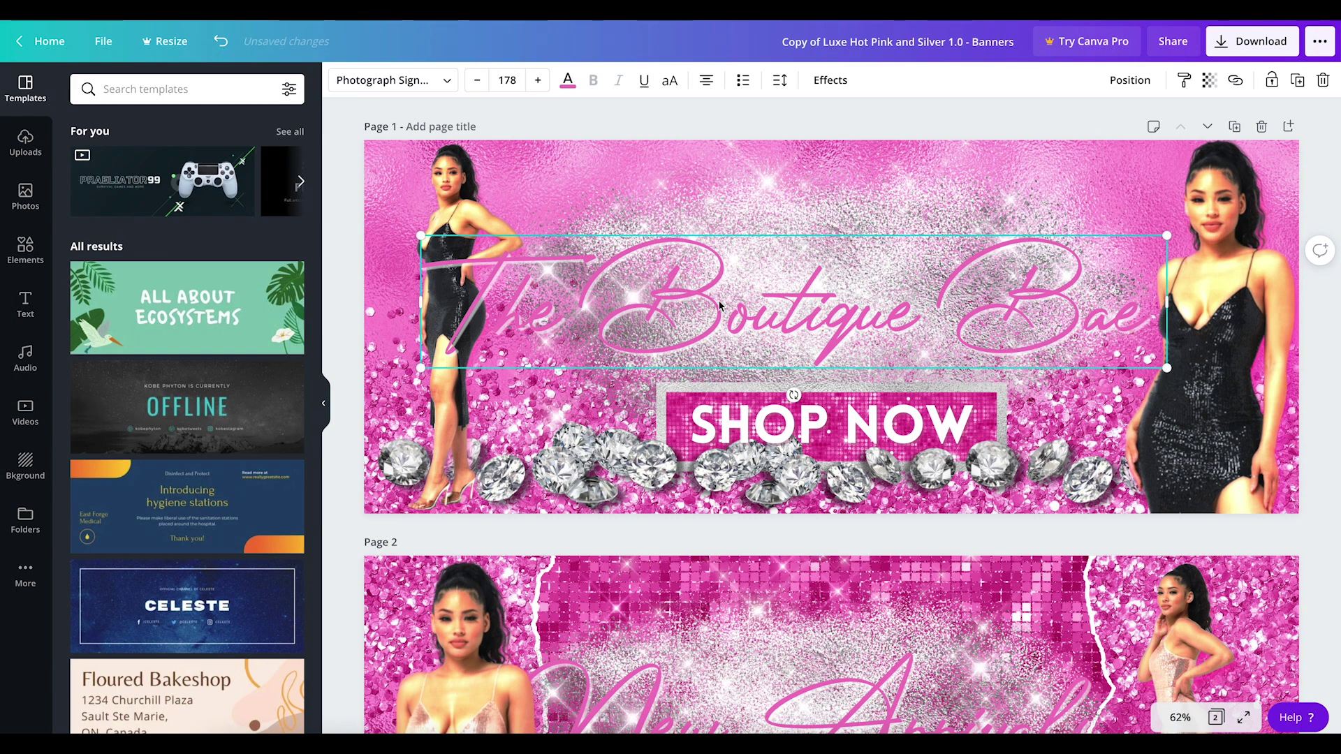
drag(721, 302, 759, 305)
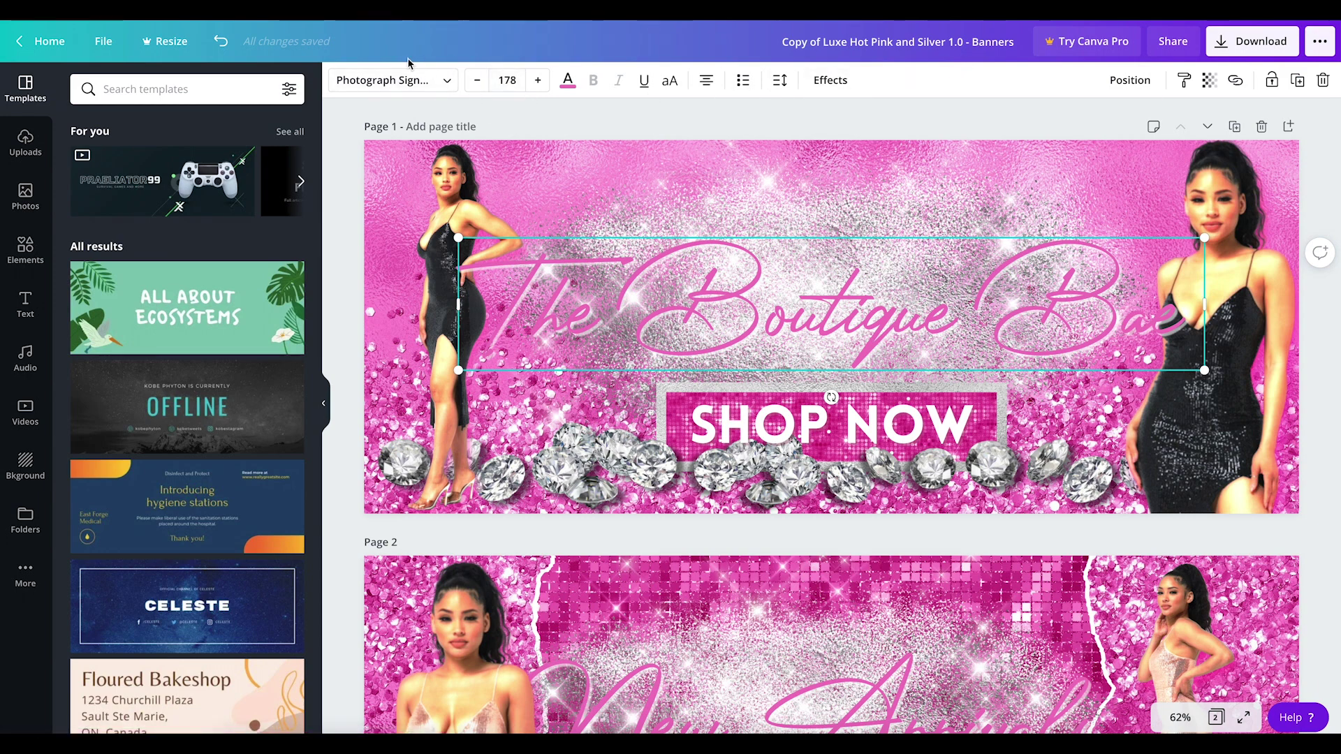
- Set the font size of the "The Boutique Bae" title to 144
click(504, 80)
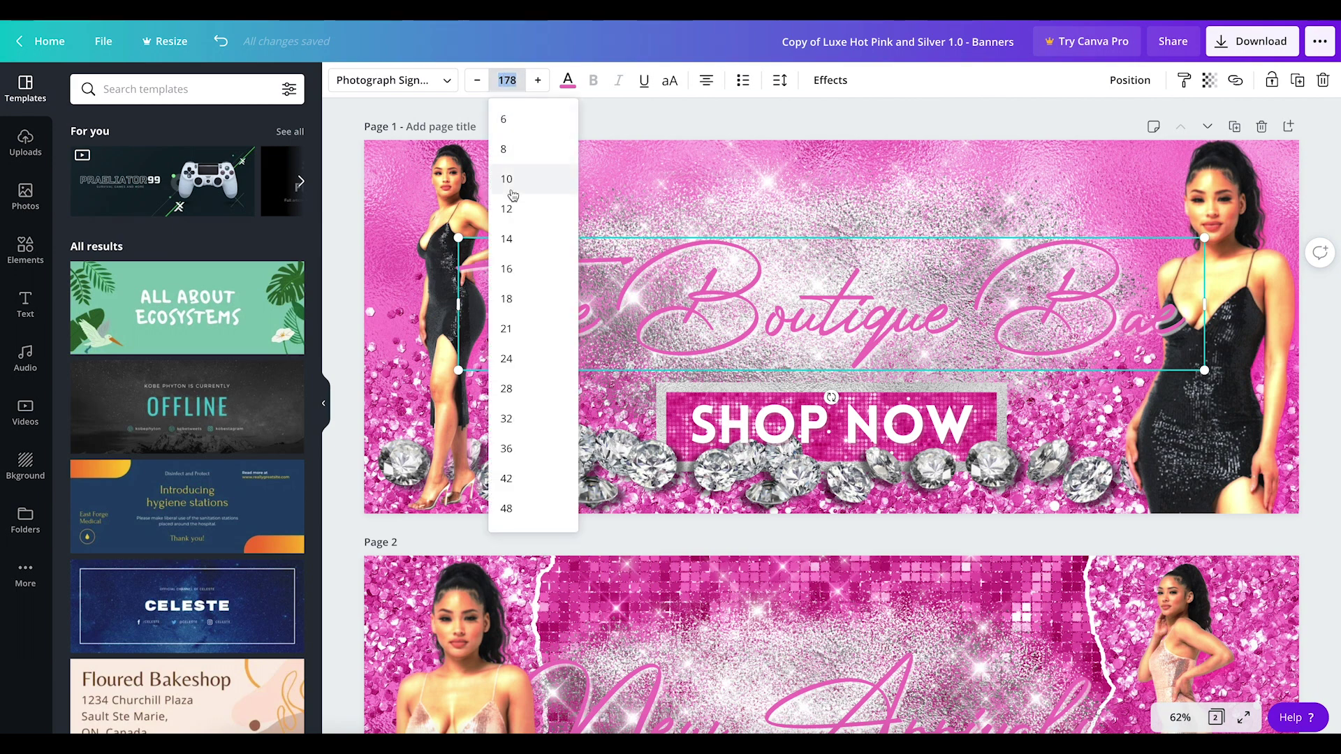
scroll(508, 175, down, 4)
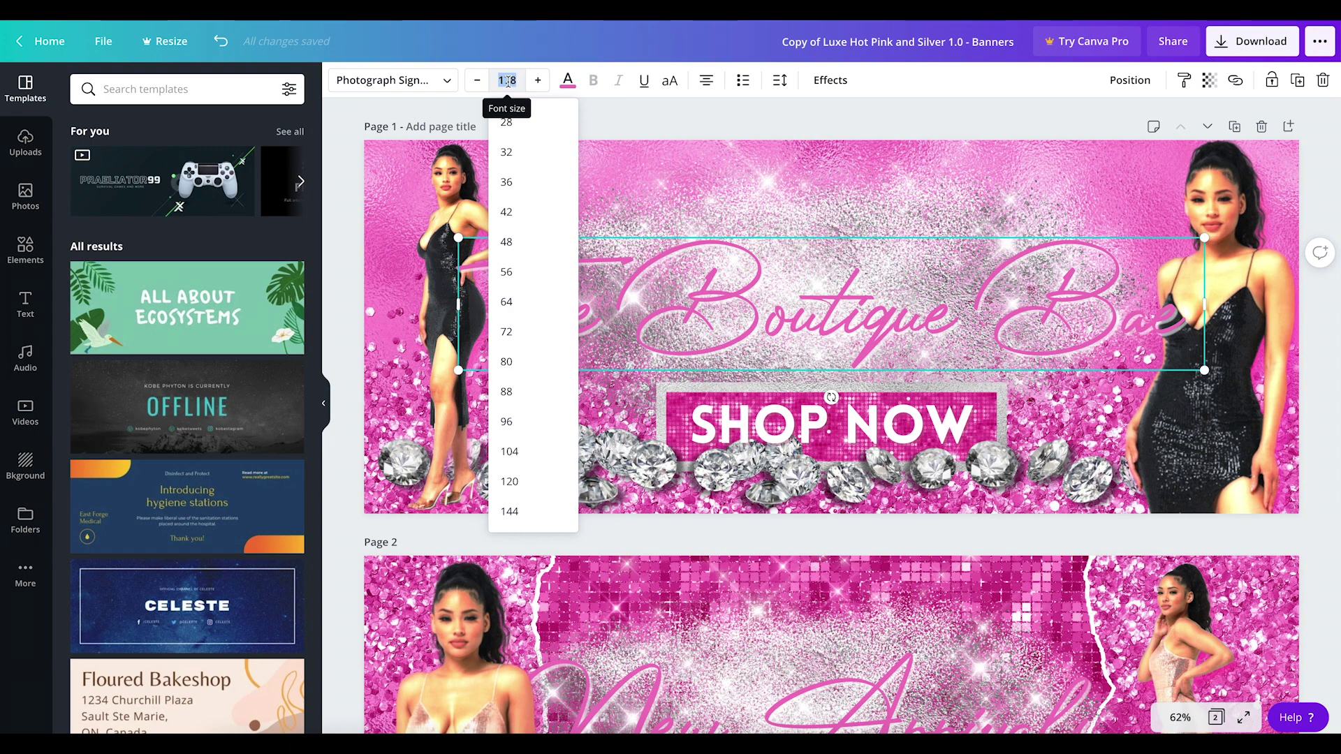
click(510, 512)
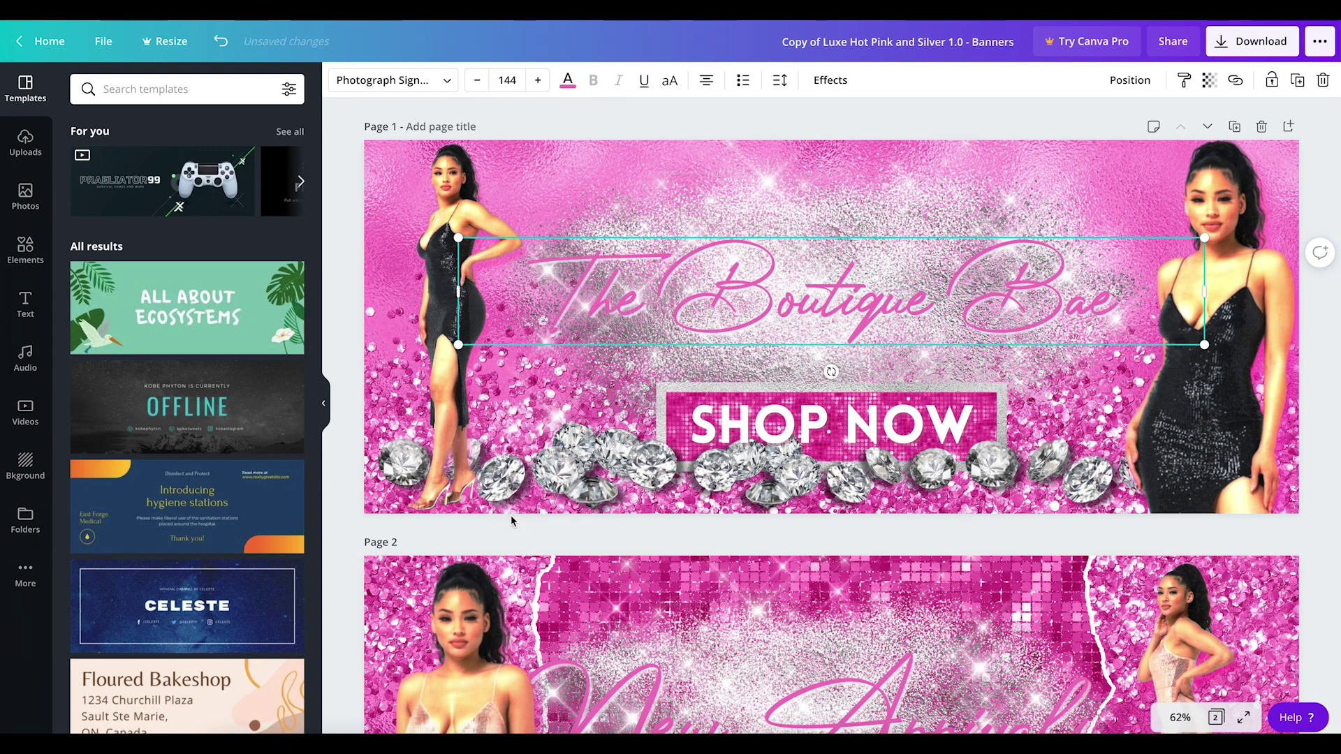
- Move the "The Boutique Bae" title to the upper-left area of the banner
drag(742, 294, 693, 259)
drag(844, 238, 740, 285)
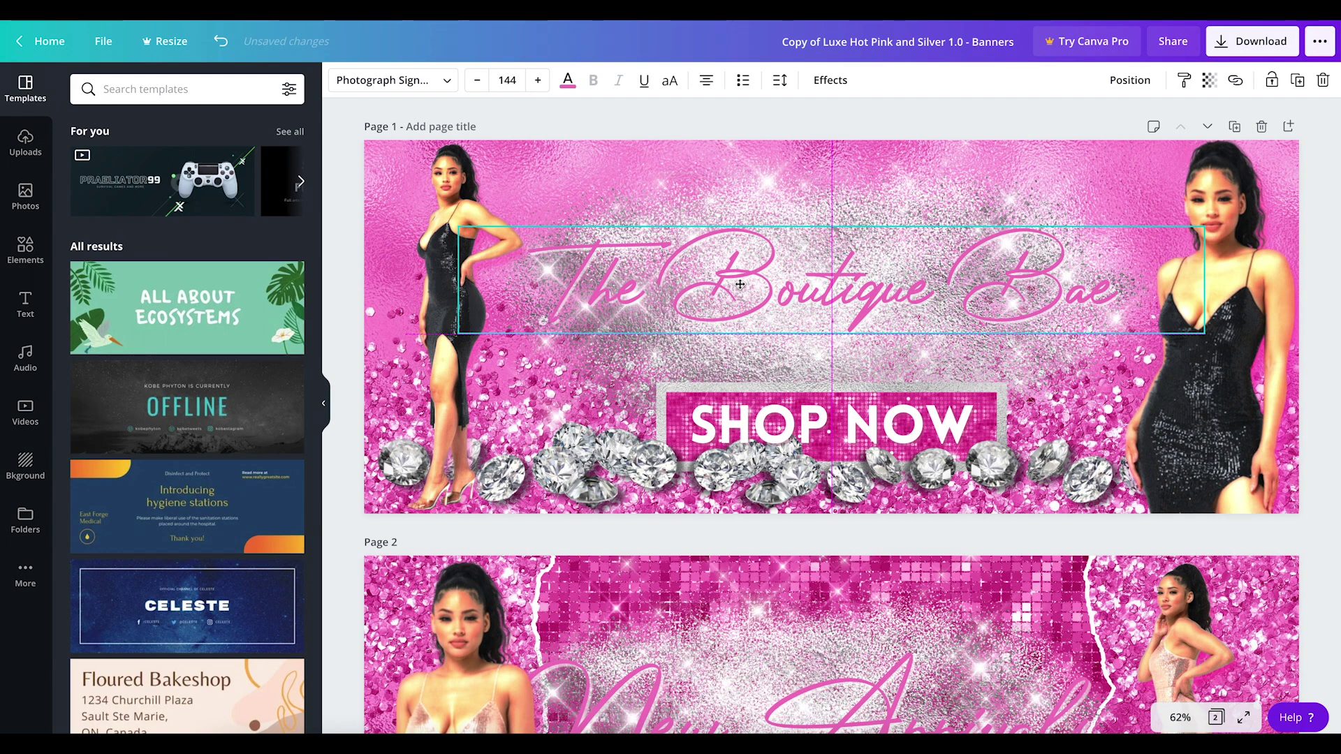
drag(740, 284, 658, 213)
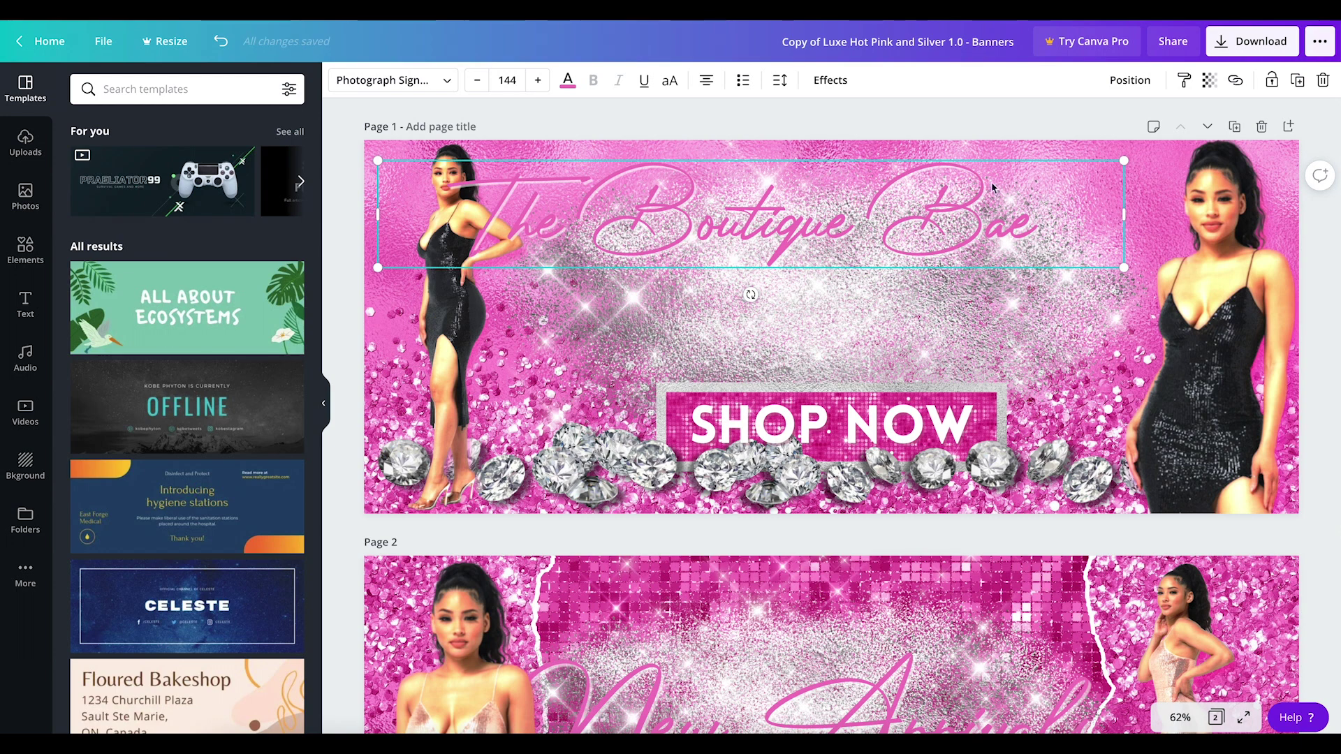
- Align the title to the page's center and middle, and raise it slightly above the SHOP NOW button
click(1124, 82)
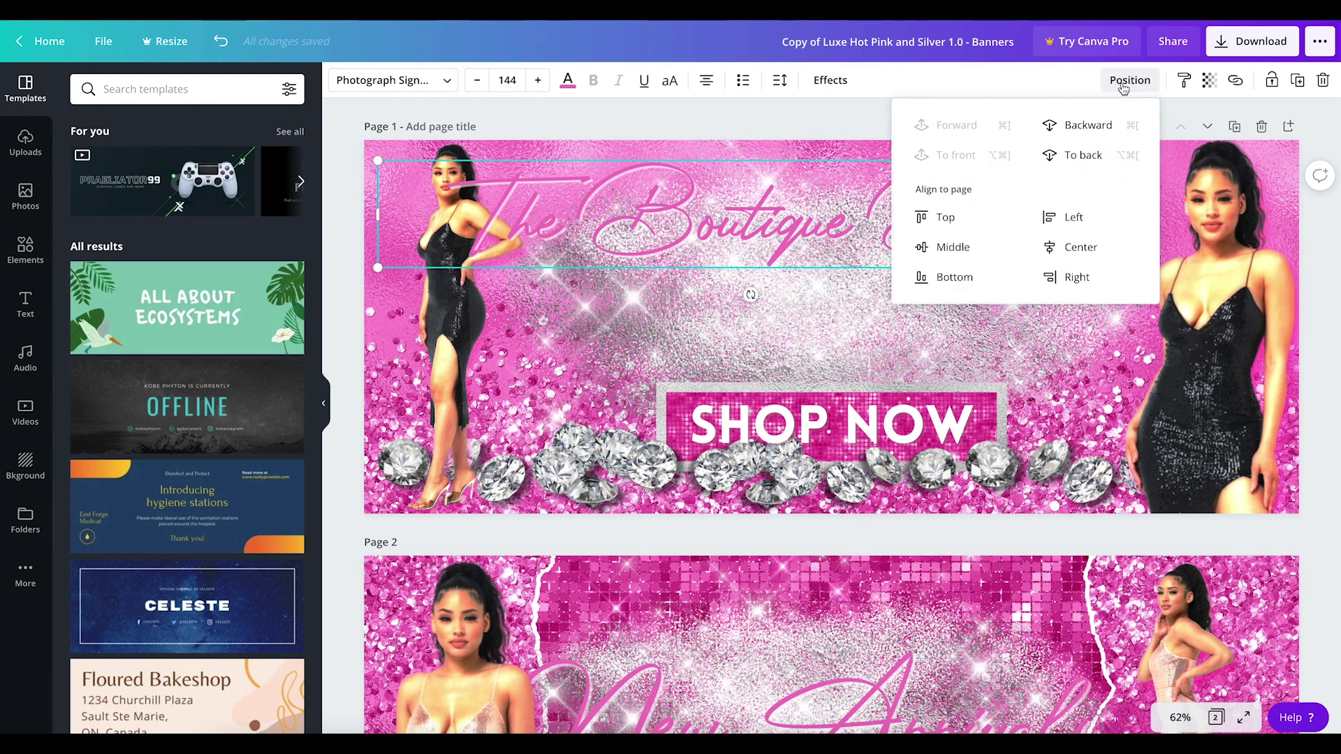
click(1093, 246)
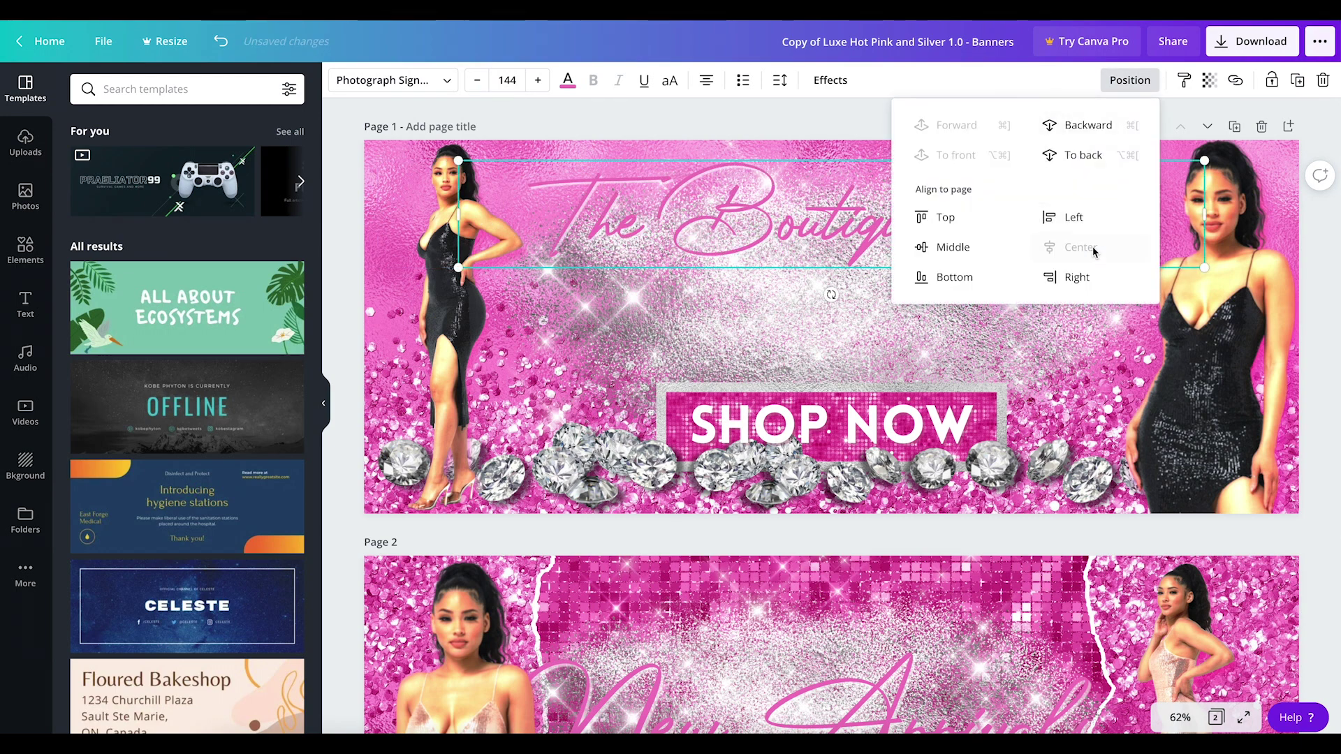
click(830, 211)
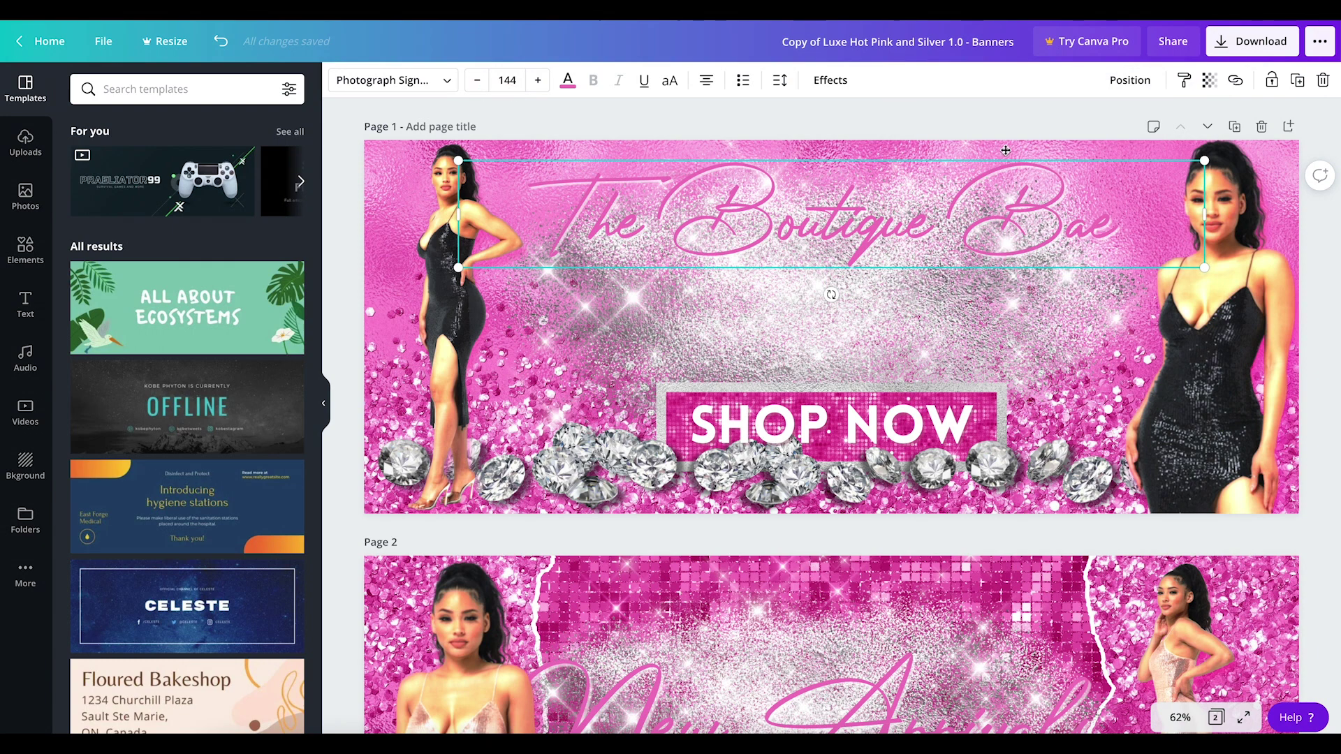
click(1126, 81)
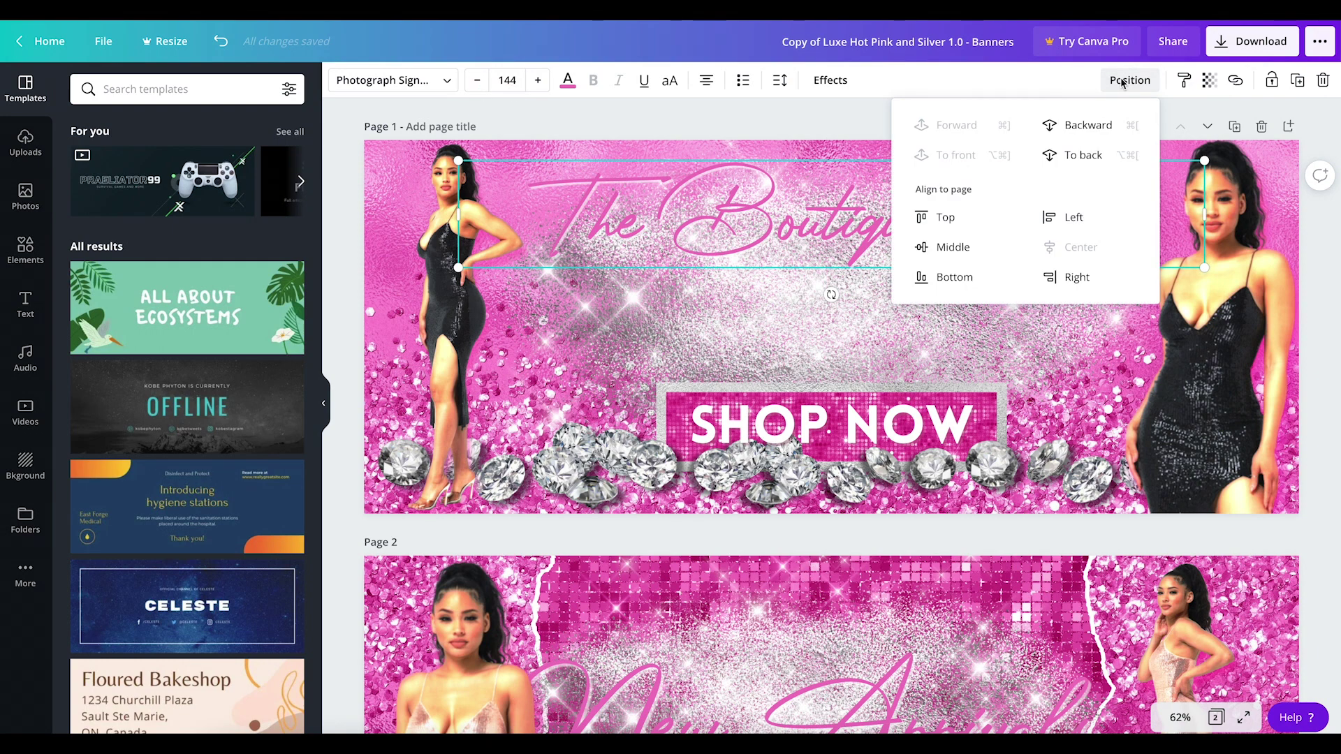
click(966, 247)
click(799, 227)
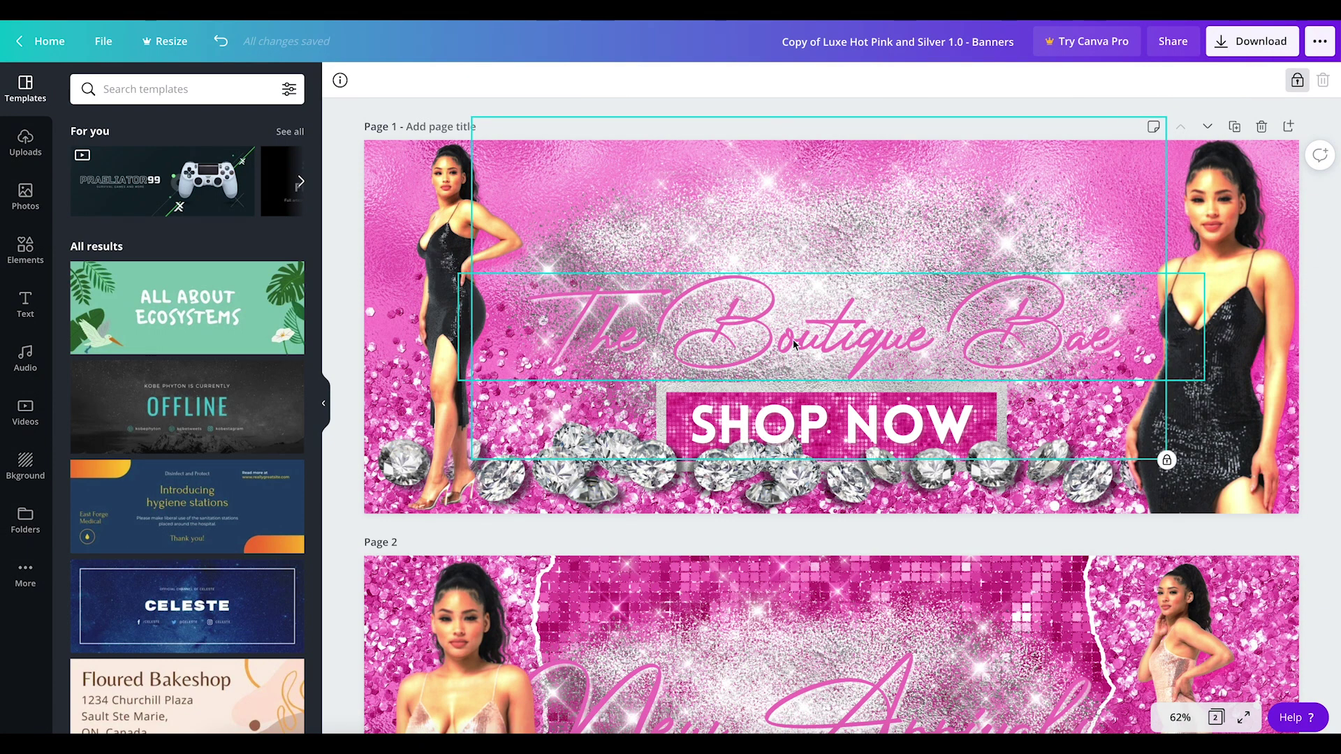
drag(794, 343, 792, 304)
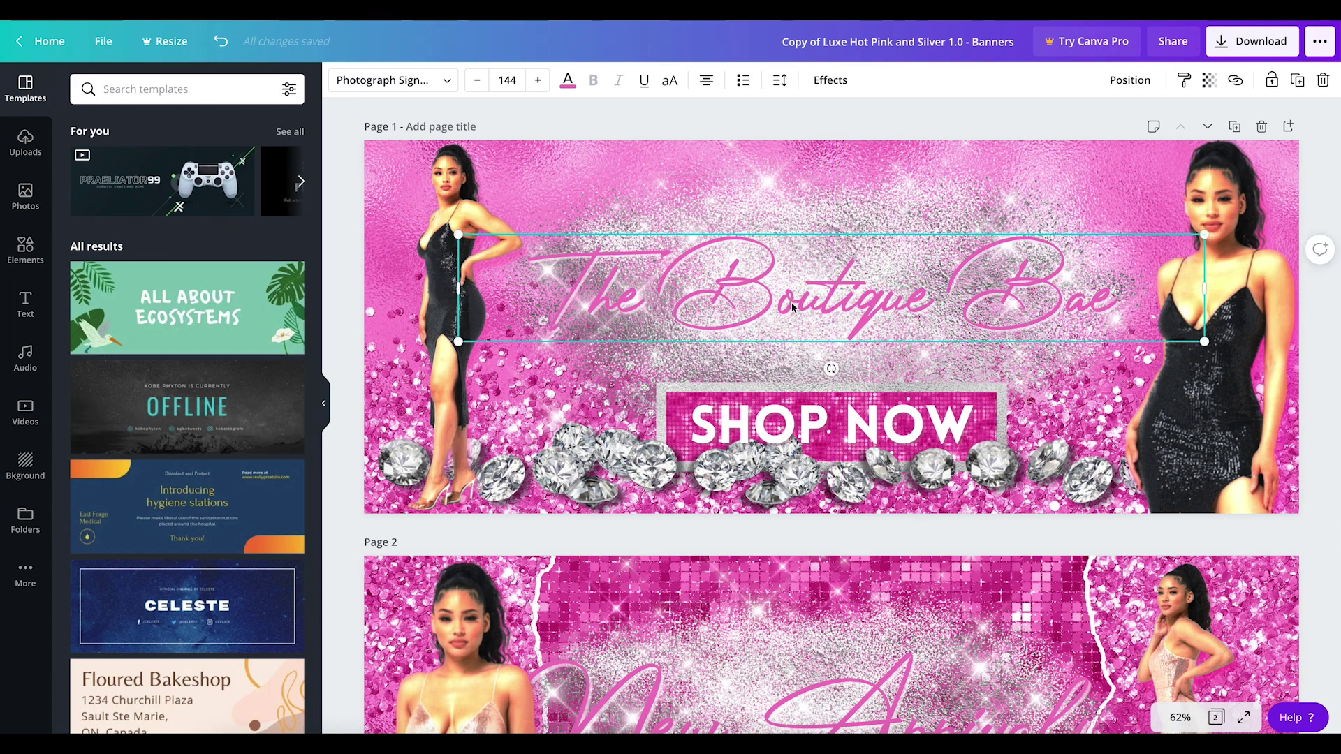
click(707, 162)
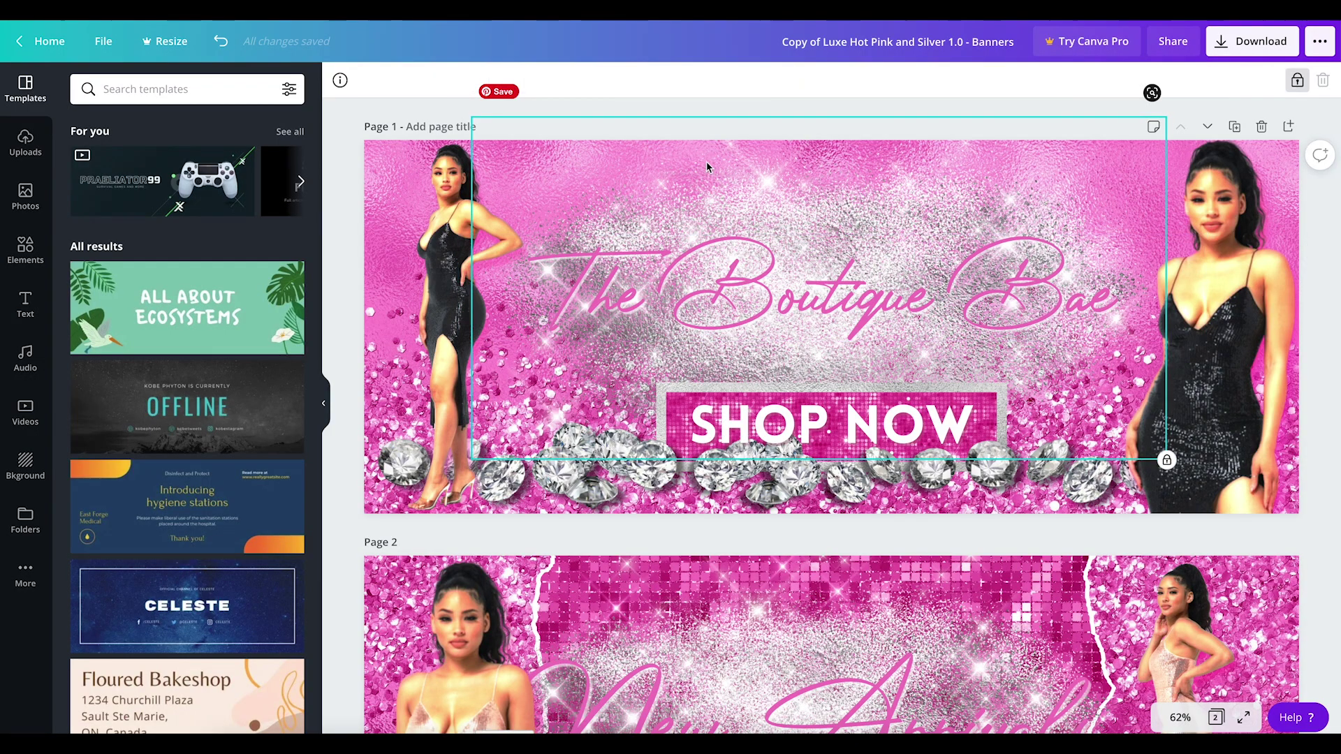
click(388, 157)
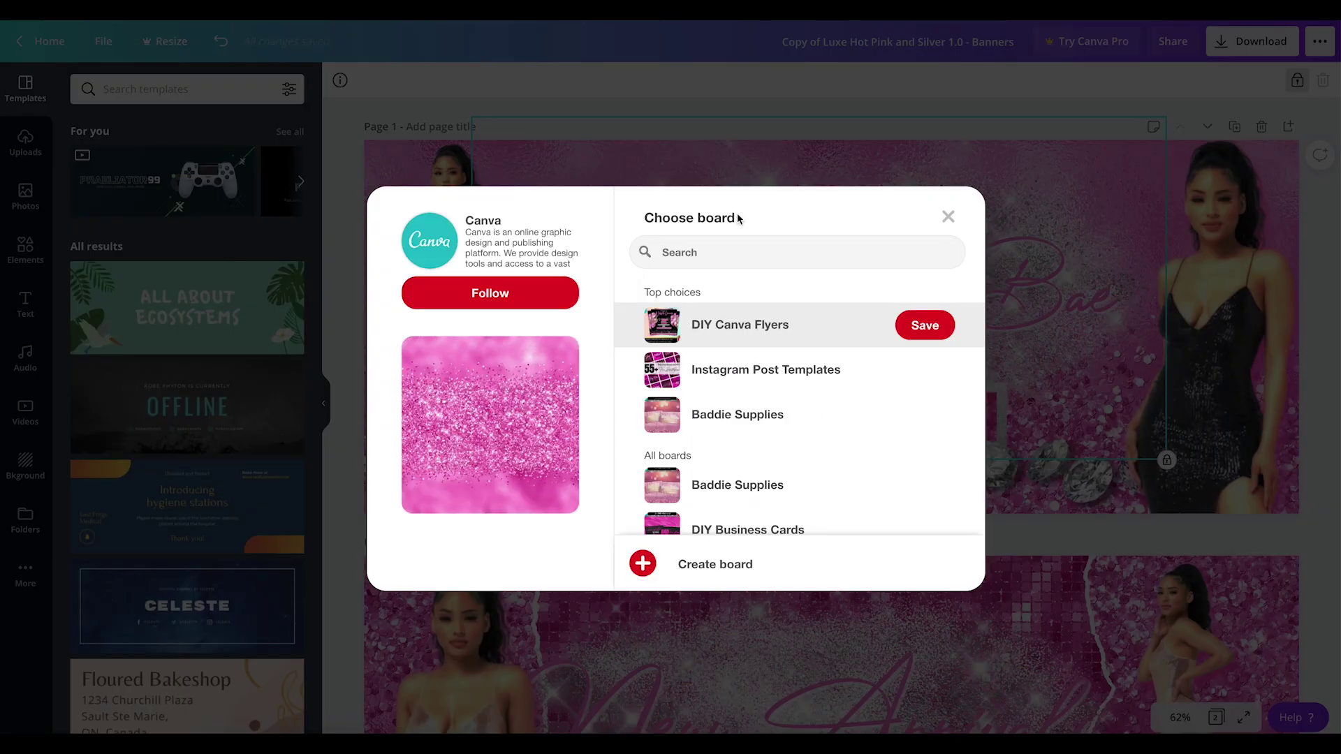
click(948, 217)
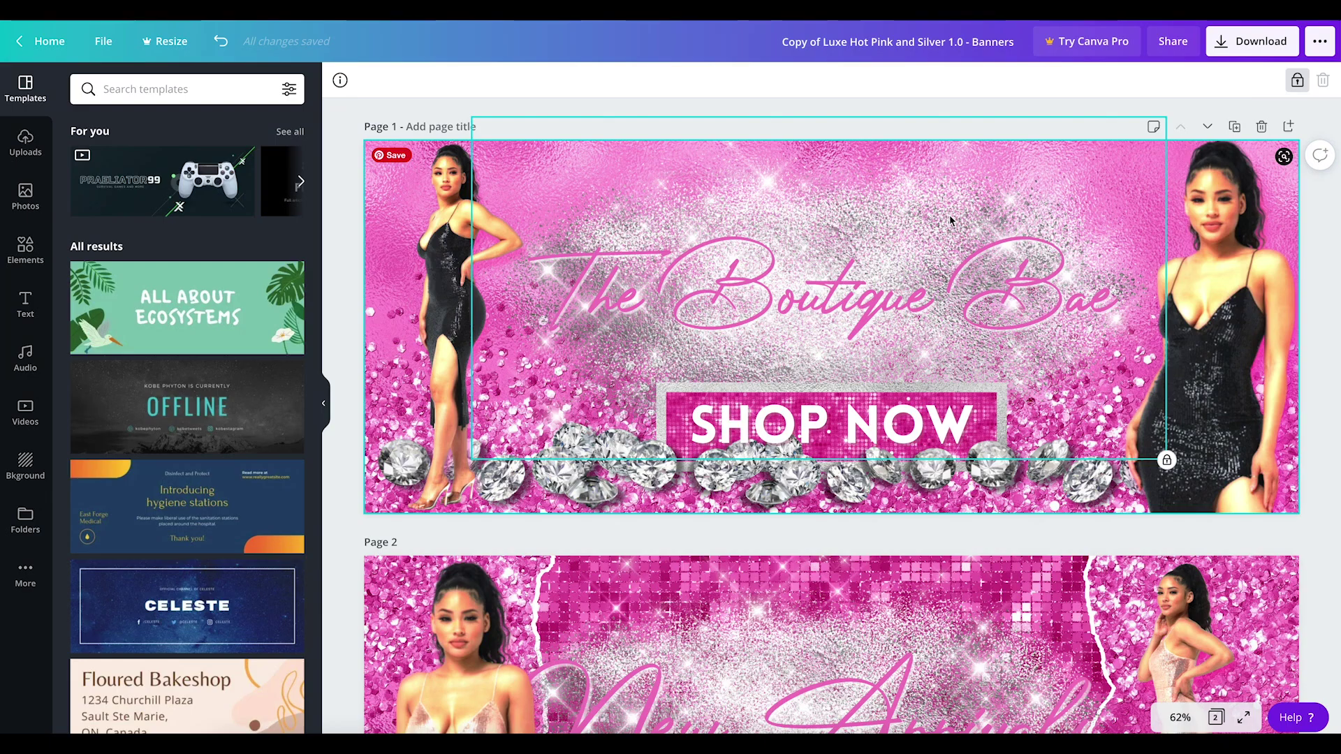
- Unlock page 1's background image and try its Tint adjustment, setting it back to 0
click(377, 213)
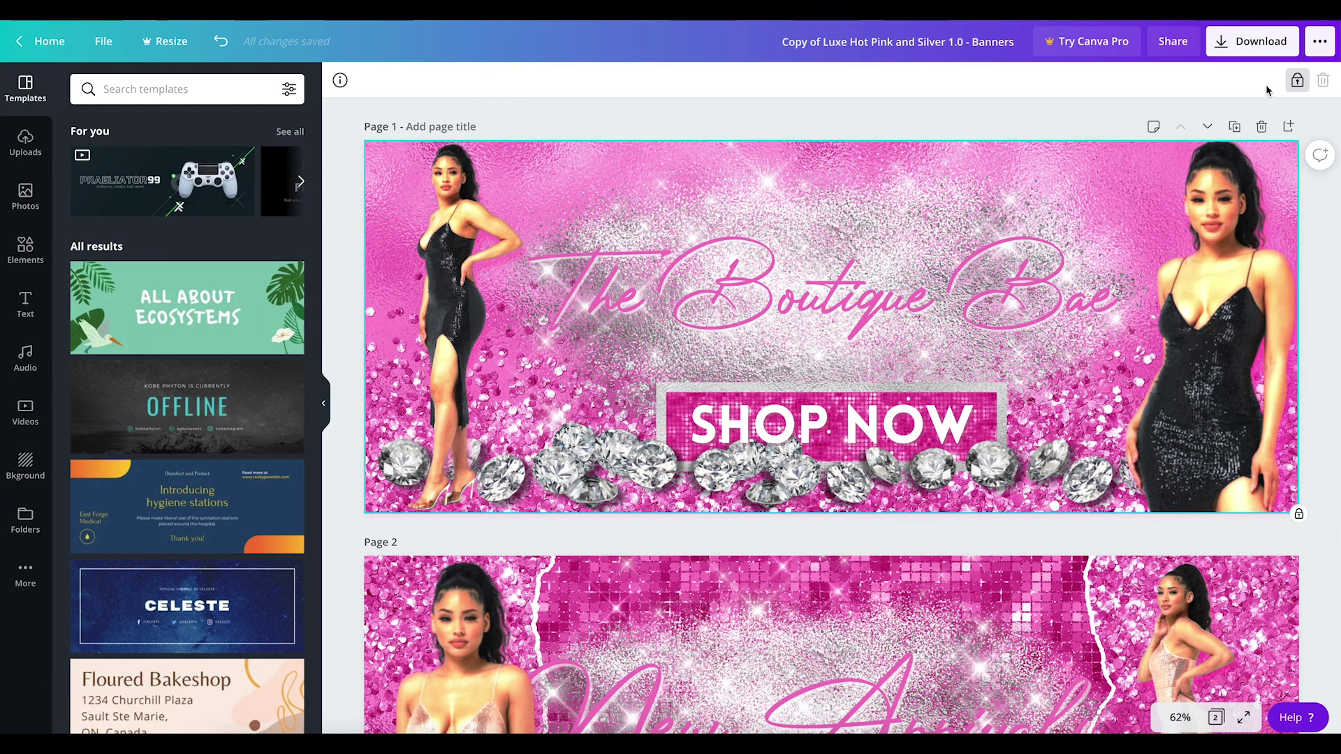
click(1297, 80)
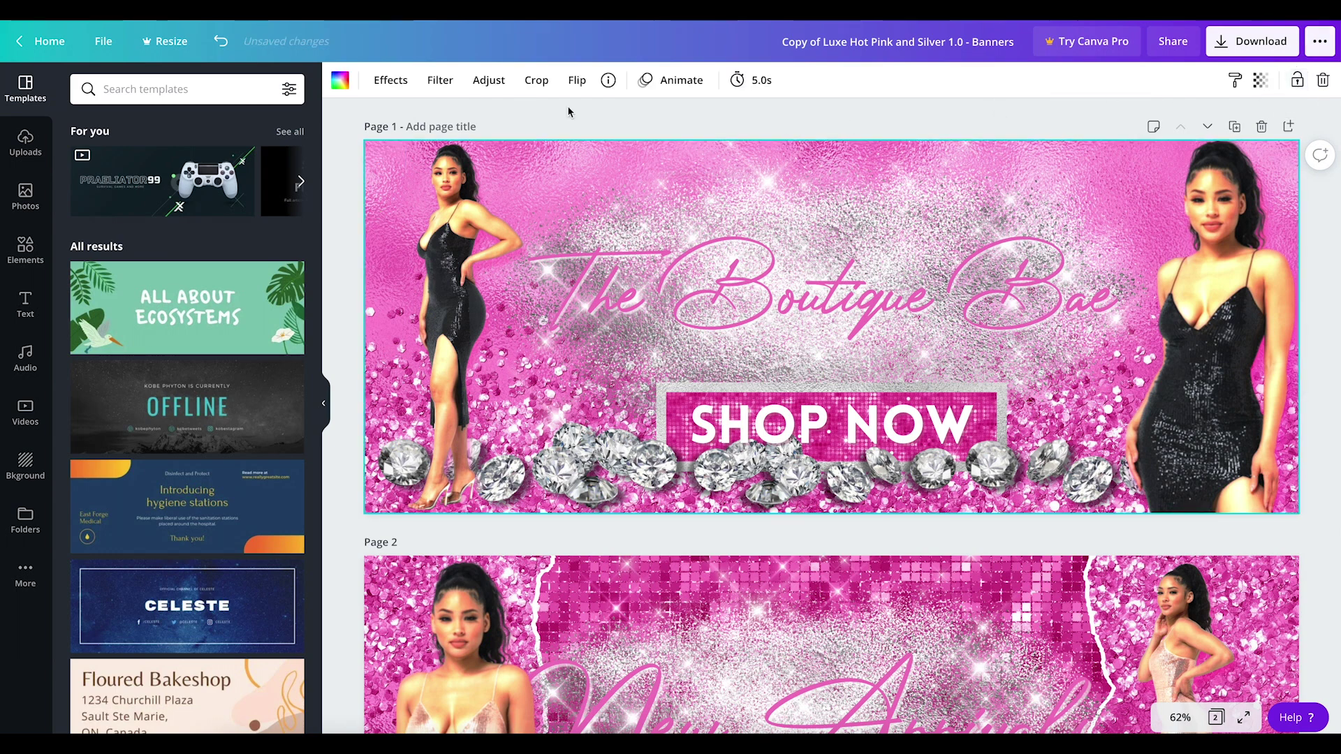
click(487, 81)
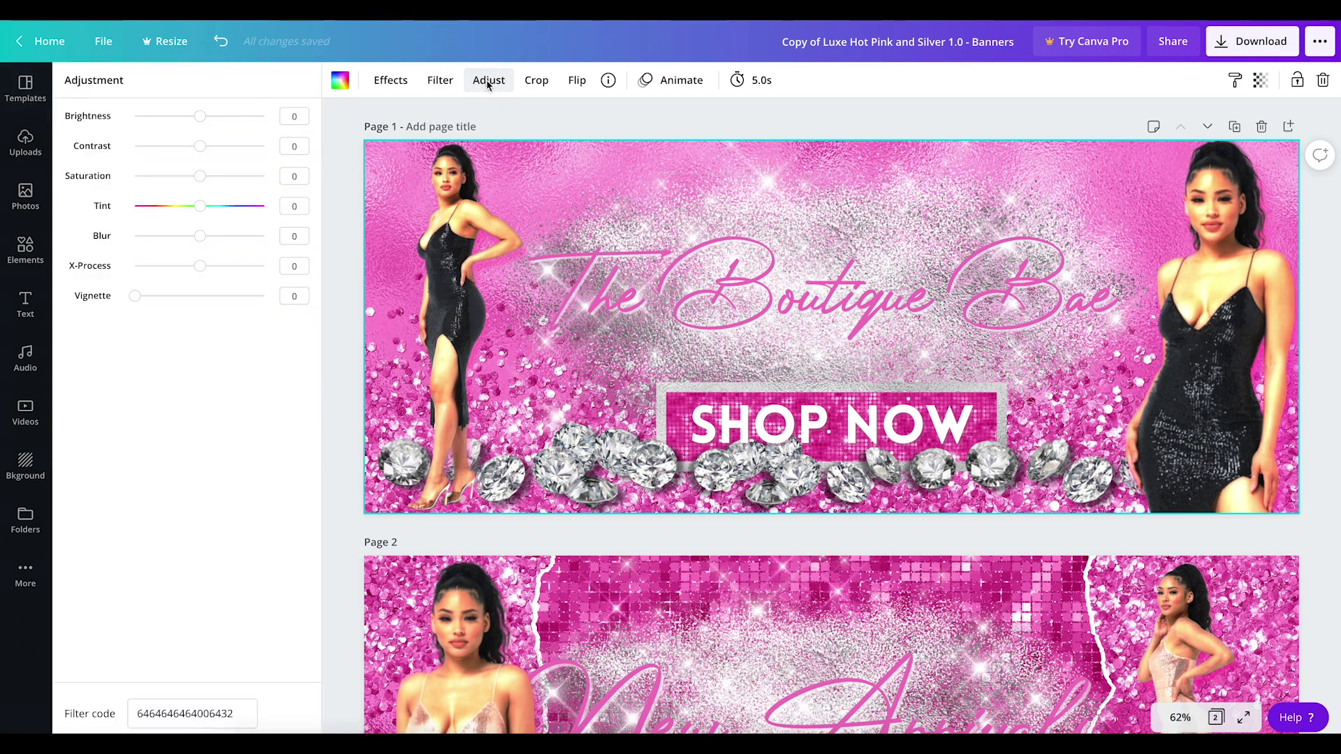
mouse_move(183, 213)
mouse_down()
mouse_move(115, 208)
mouse_move(265, 209)
mouse_move(198, 208)
mouse_up()
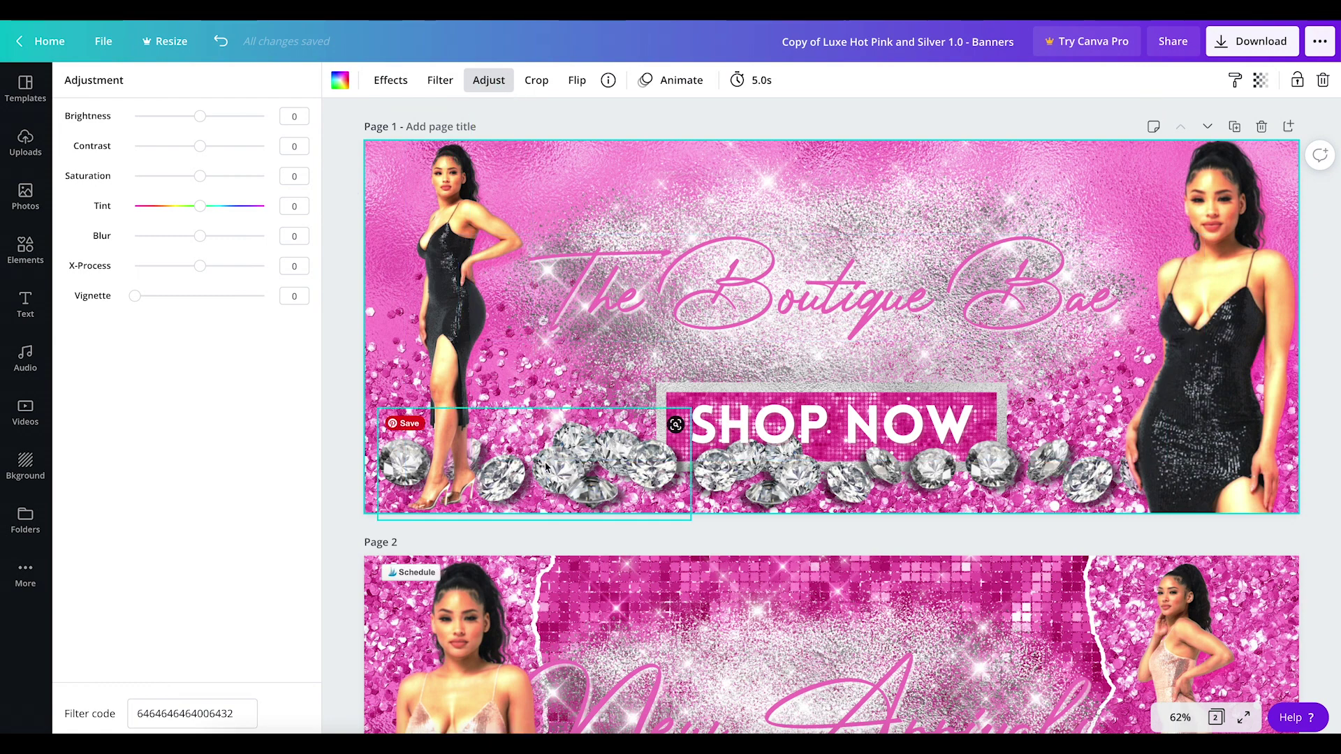
- Nudge the left diamond cluster on page 1 slightly down and to the left
mouse_move(547, 467)
mouse_down()
mouse_move(595, 491)
mouse_move(572, 420)
mouse_move(529, 472)
mouse_move(547, 466)
mouse_up()
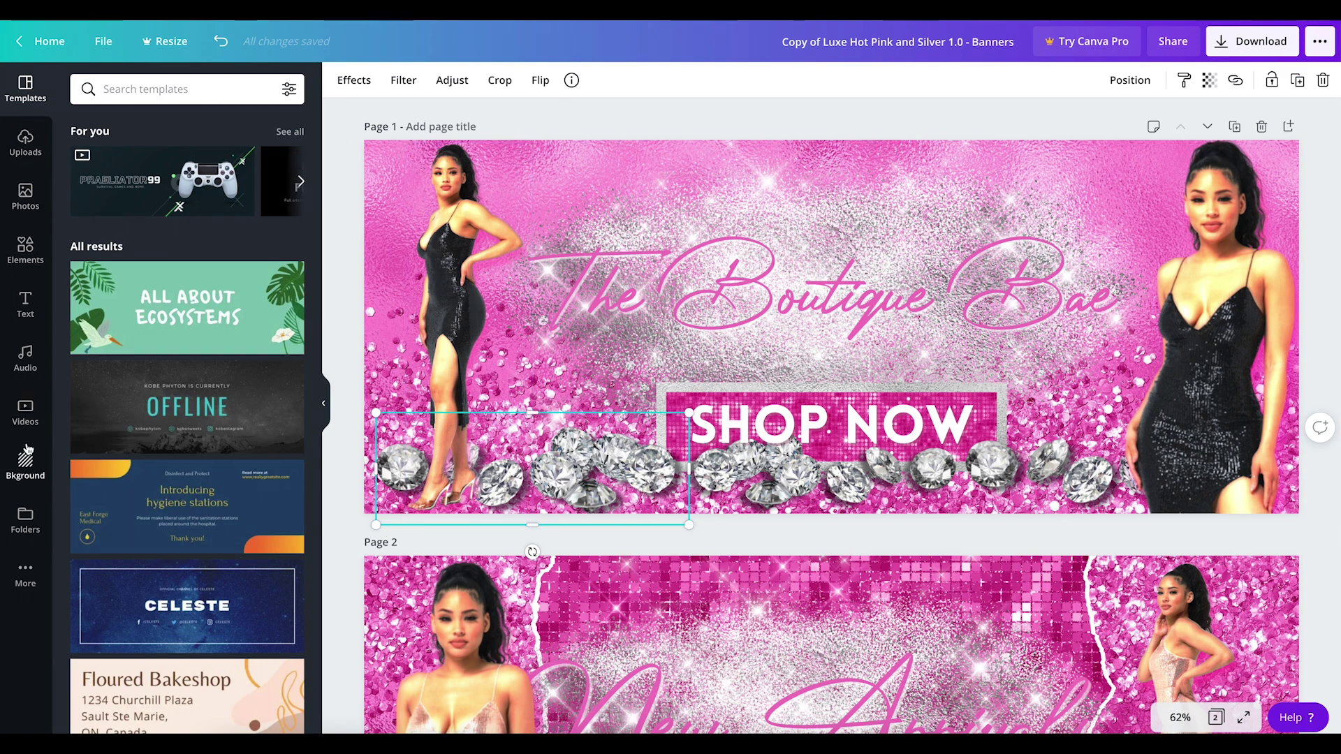
- Add a heading to page 1 reading "The home of DIY and Premade Branding Materials"
click(26, 305)
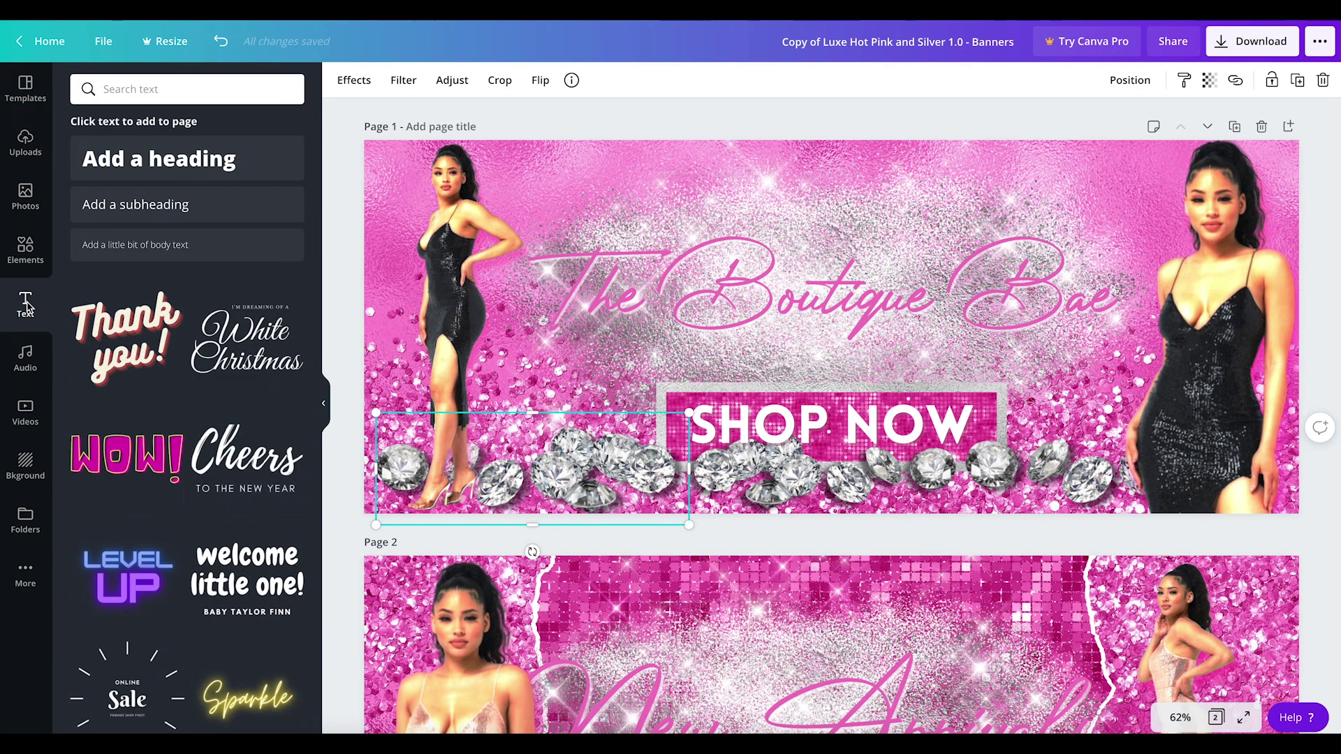
click(158, 152)
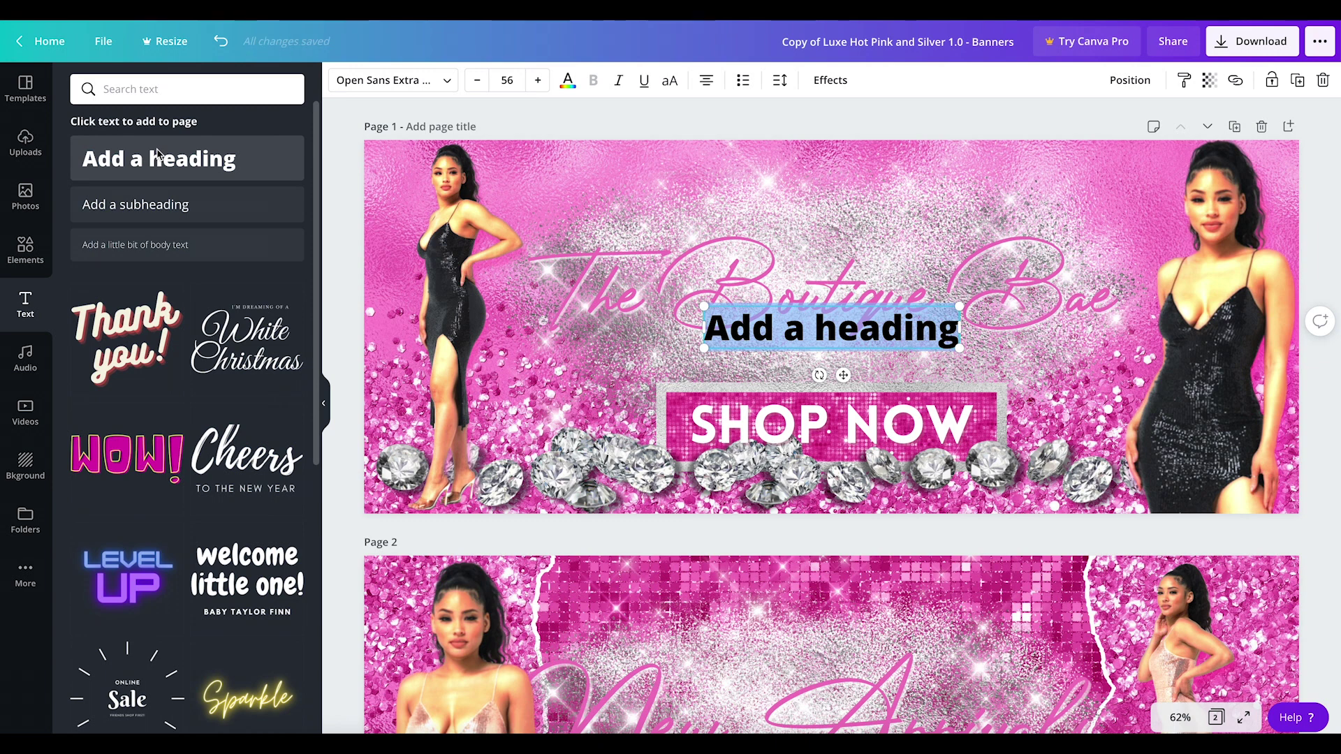
text(T)
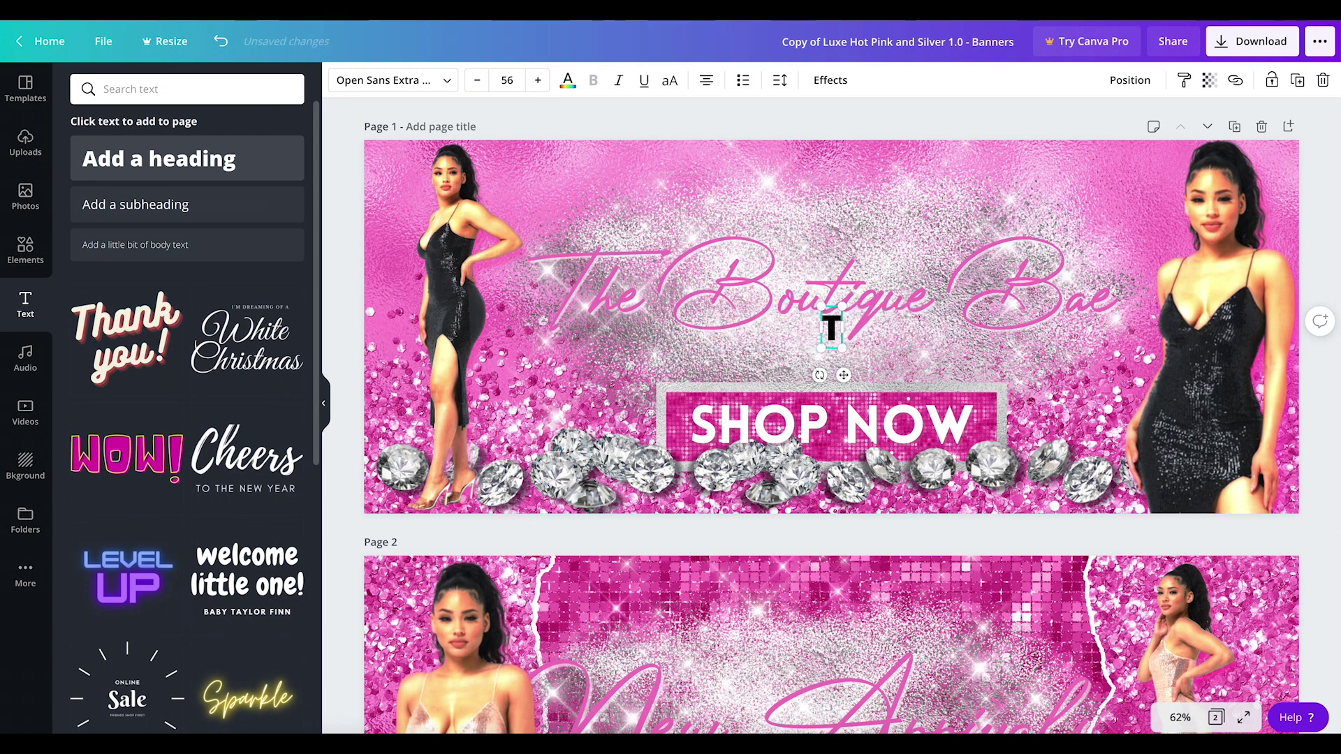
text(he home of)
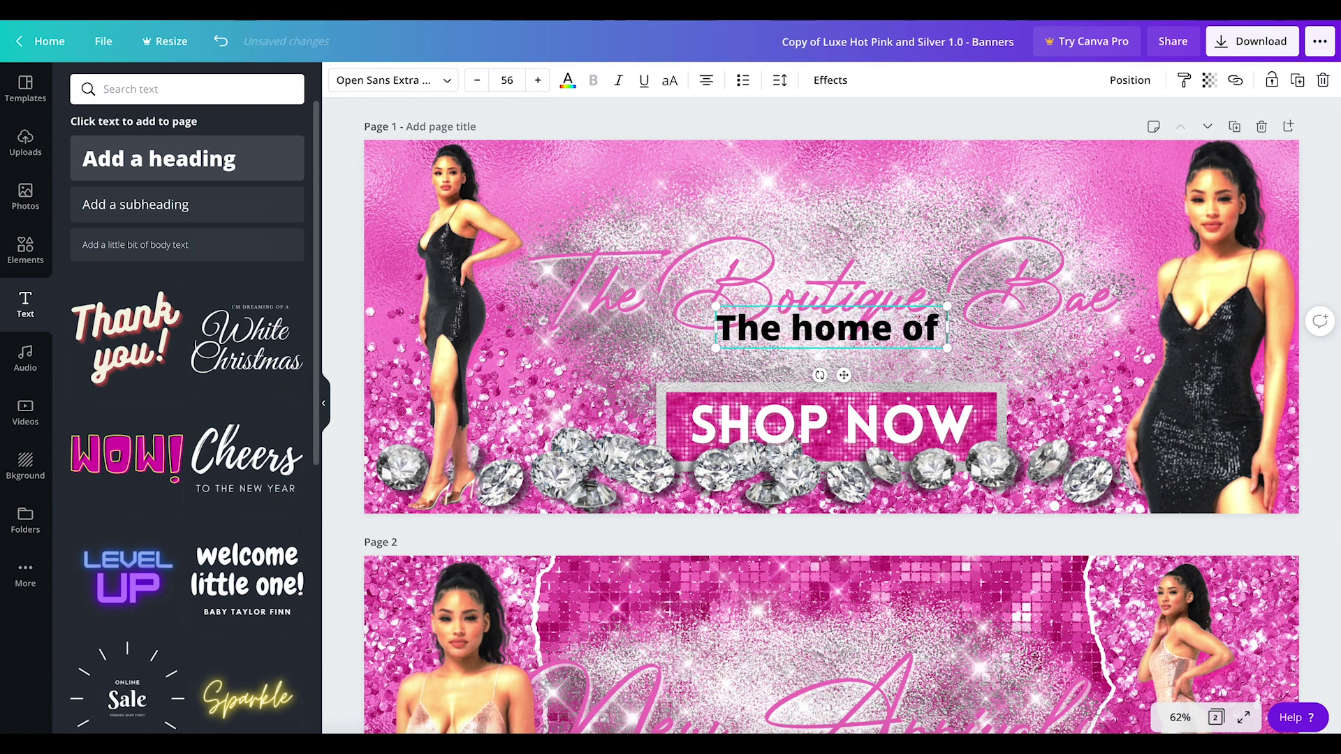
text( DI)
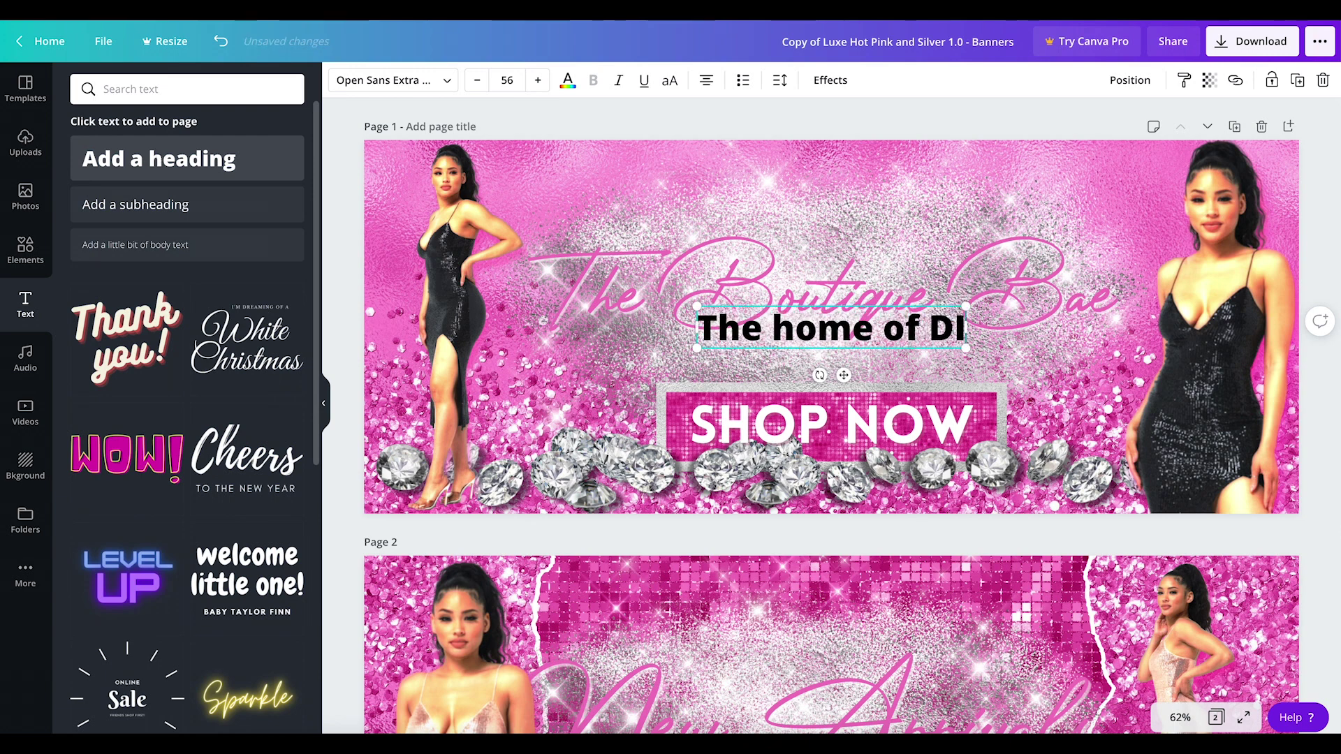
text(Y and P)
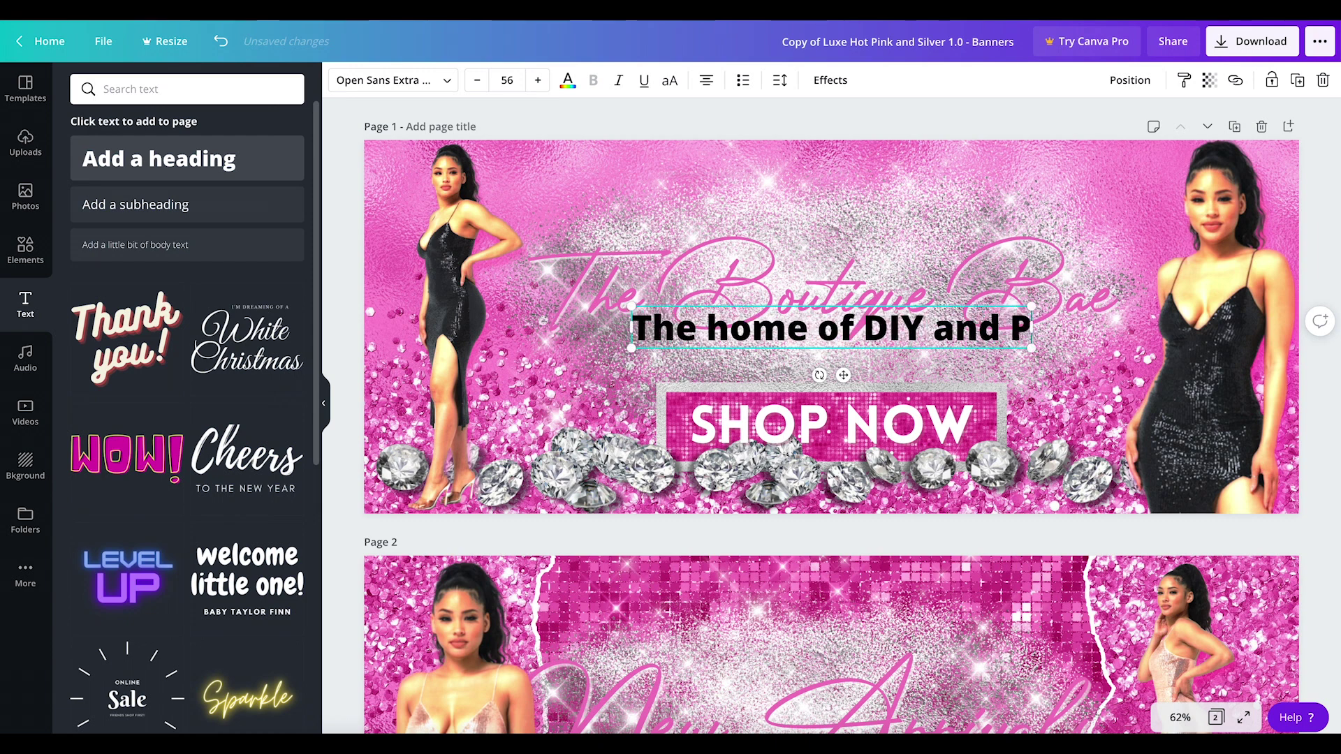
text(remade)
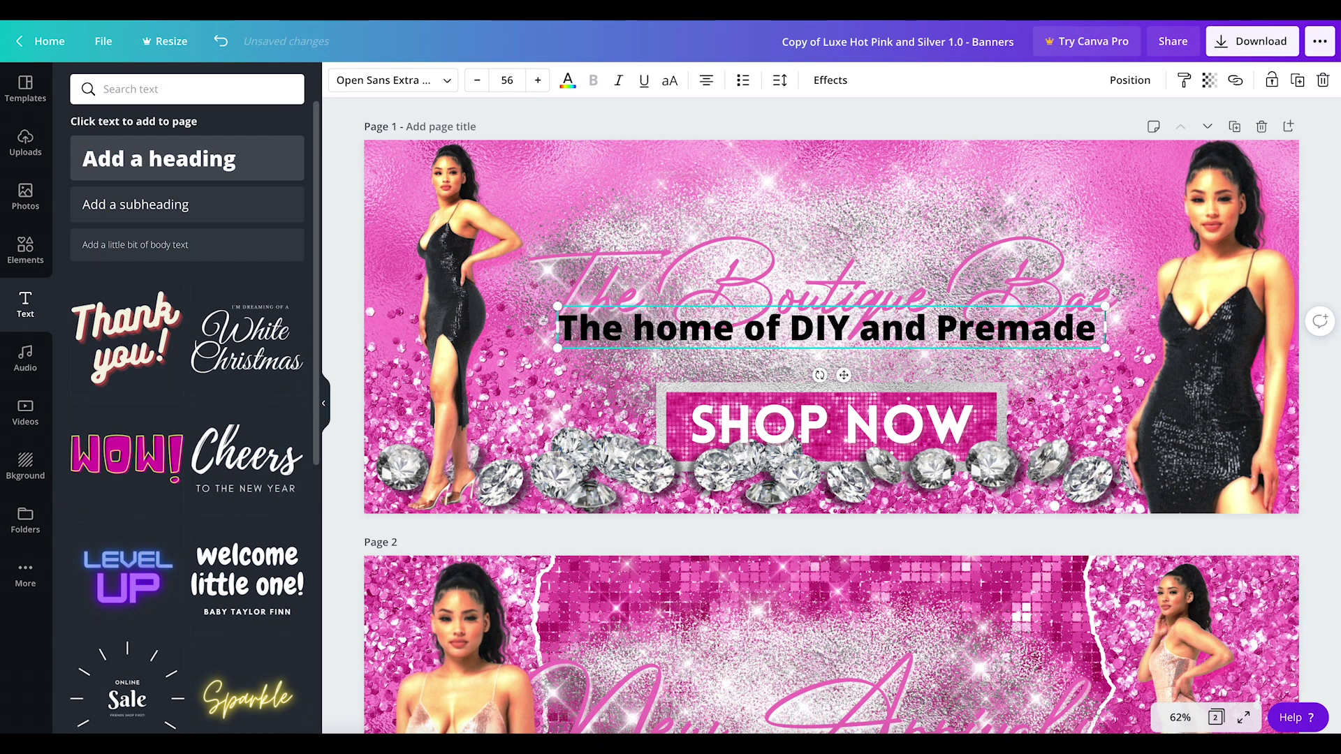
text( Marke)
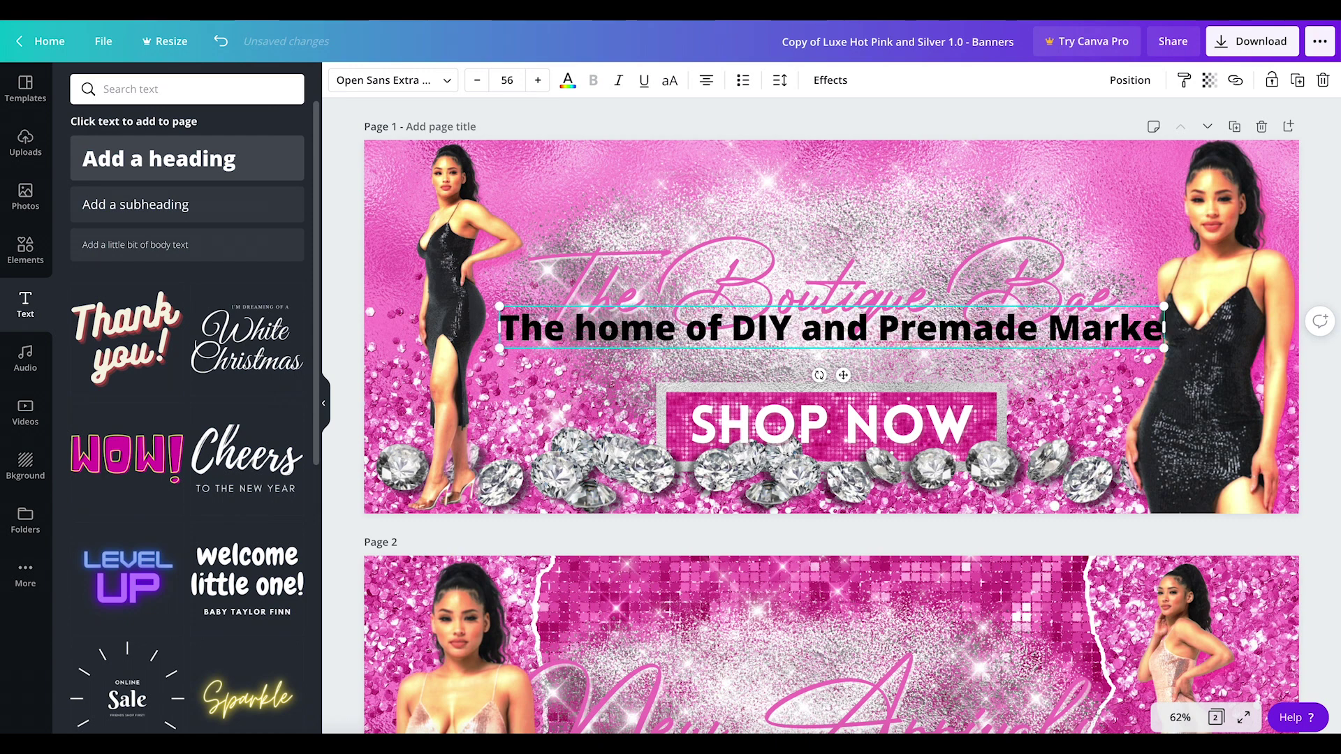
key(BackSpace)
key(BackSpace)
key(BackSpace)
key(BackSpace)
key(BackSpace)
key(BackSpace)
text(Br)
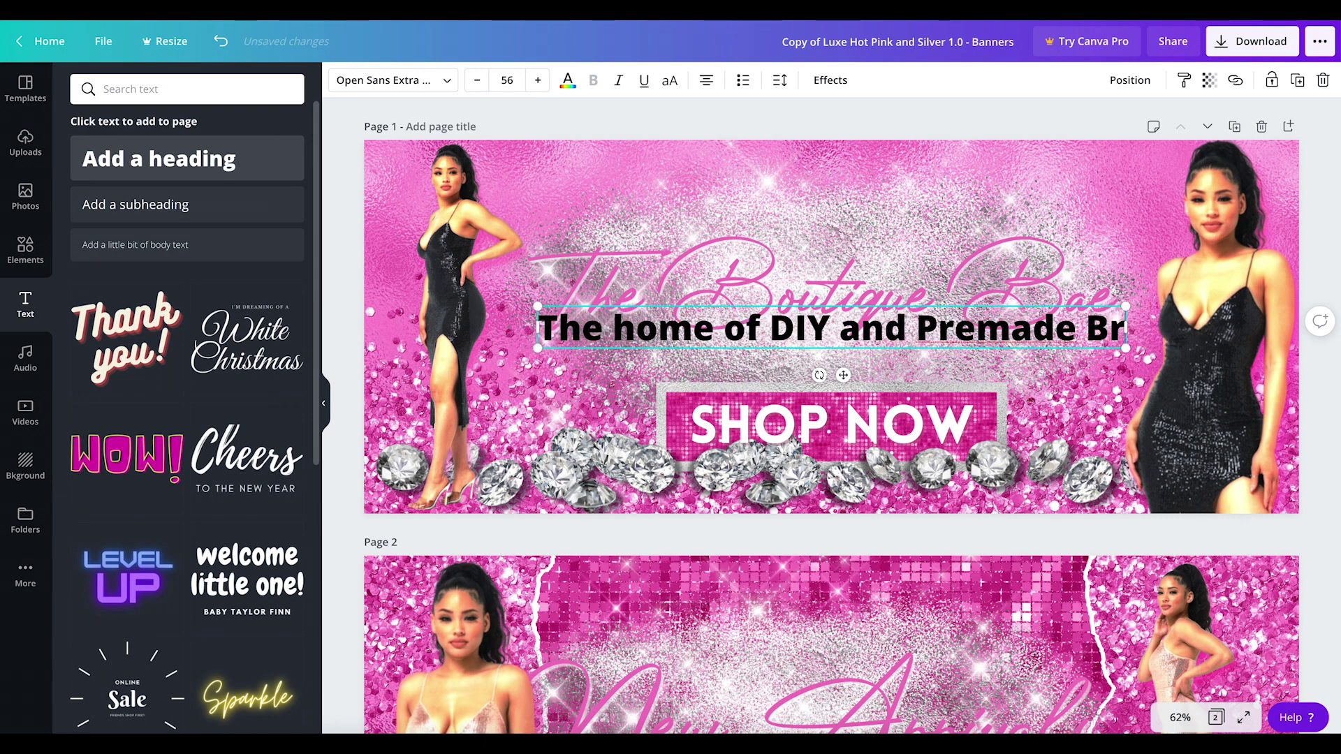
text(anding Ma)
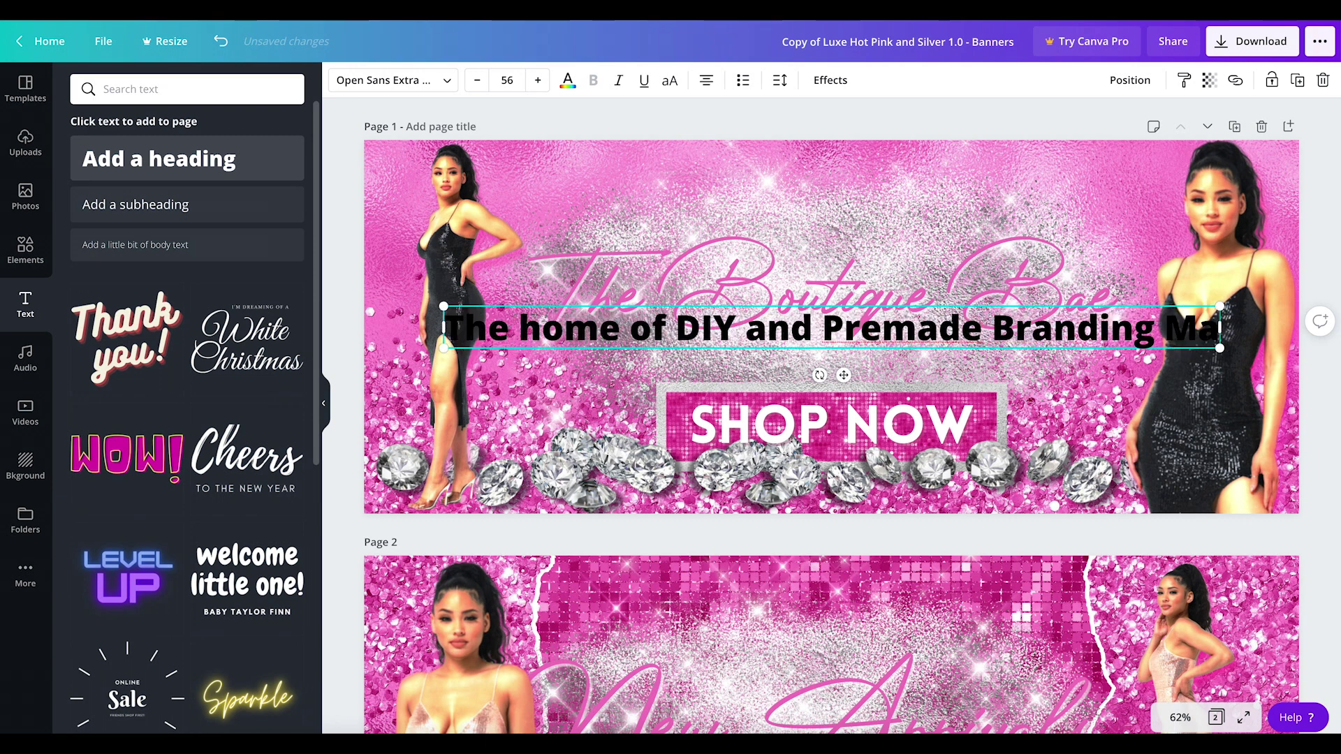
text(terials)
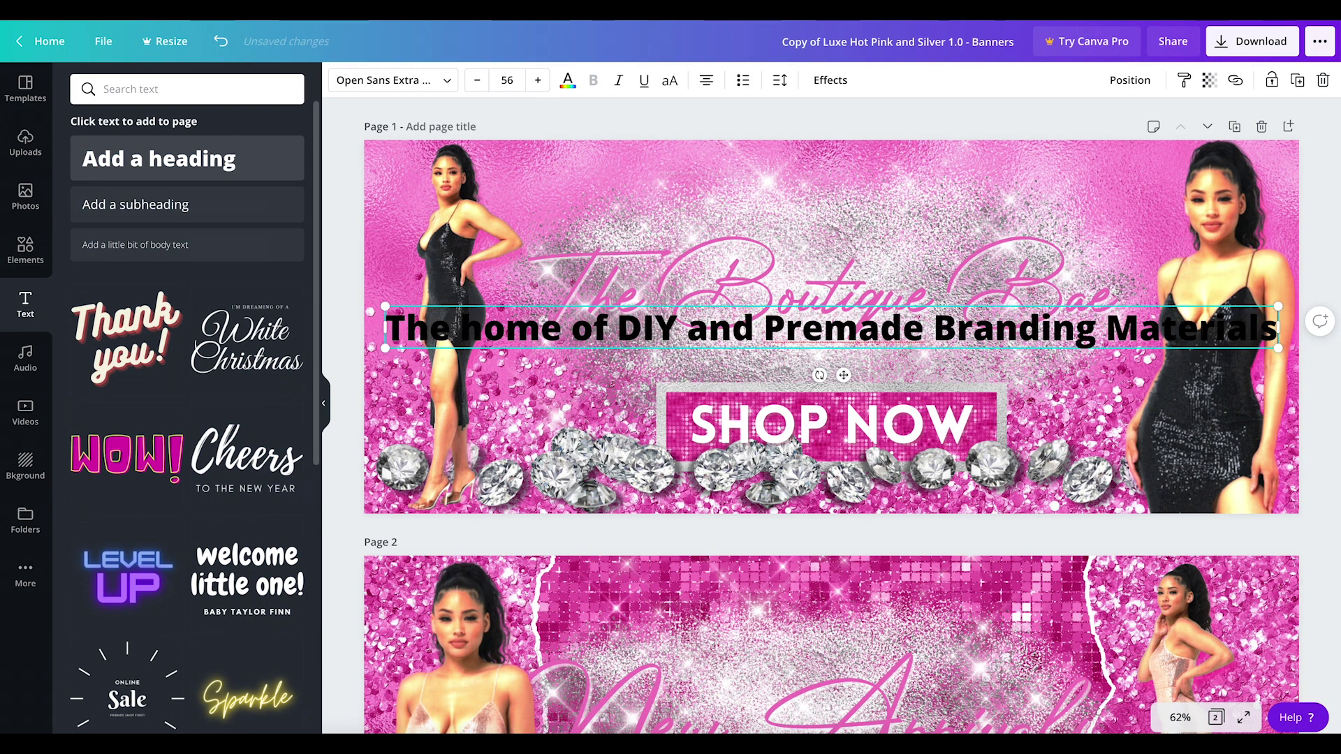
- Format the new tagline as size 32 uppercase text and place it between the title and the SHOP NOW button
click(507, 79)
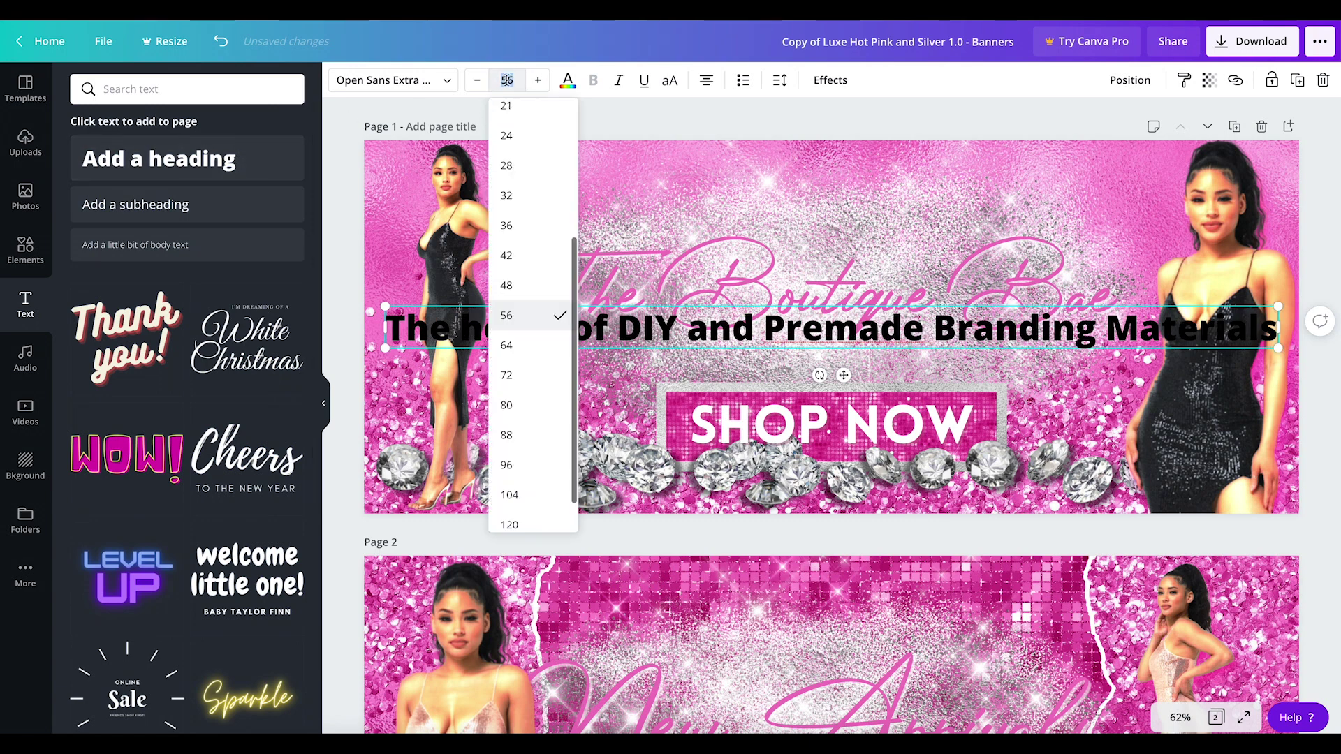
click(515, 195)
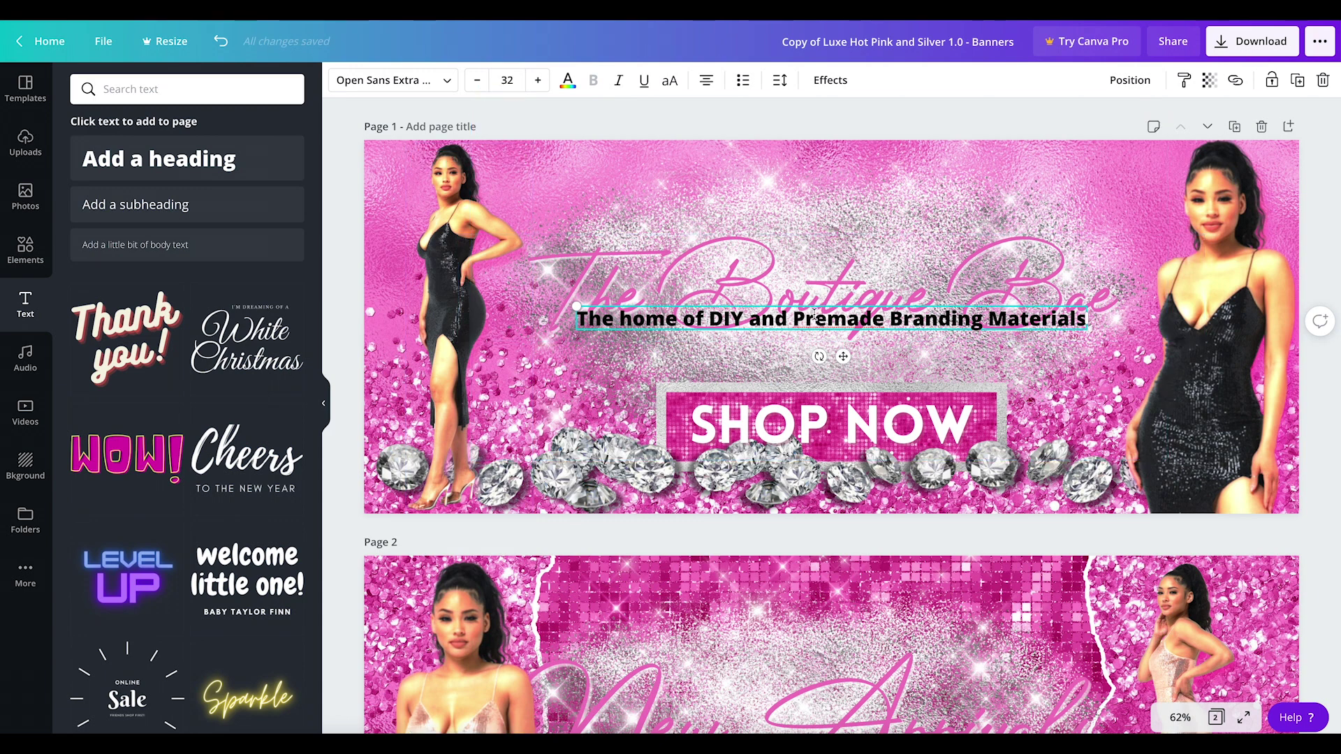
drag(842, 354, 843, 390)
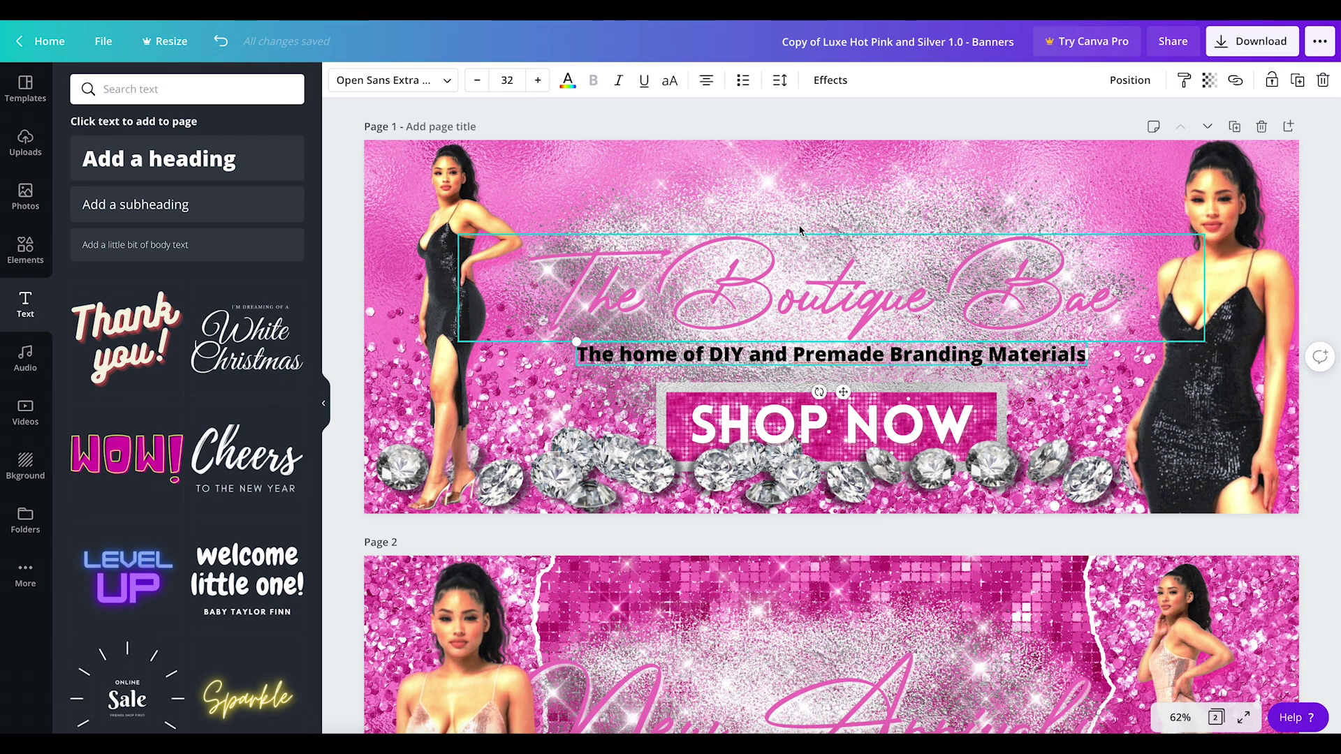
click(671, 81)
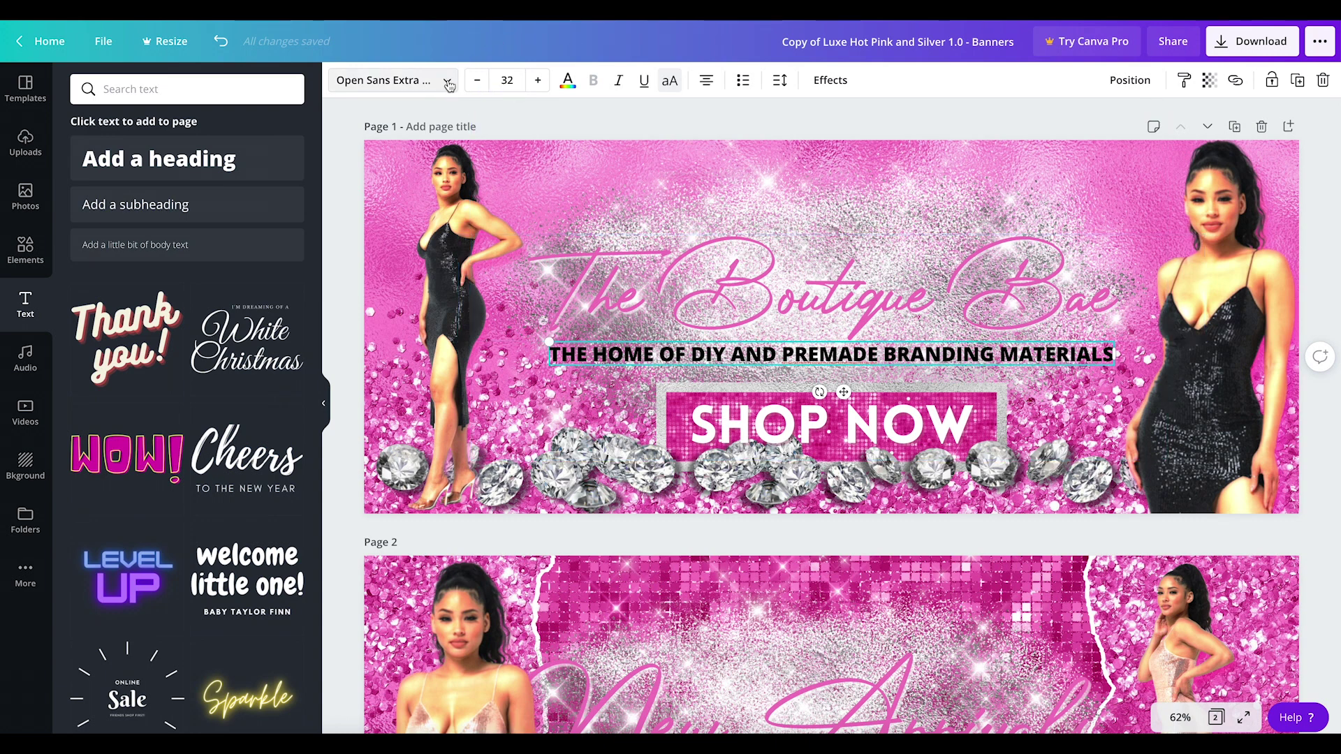
- Browse the available fonts for the tagline and try the premium Calgary font
click(419, 81)
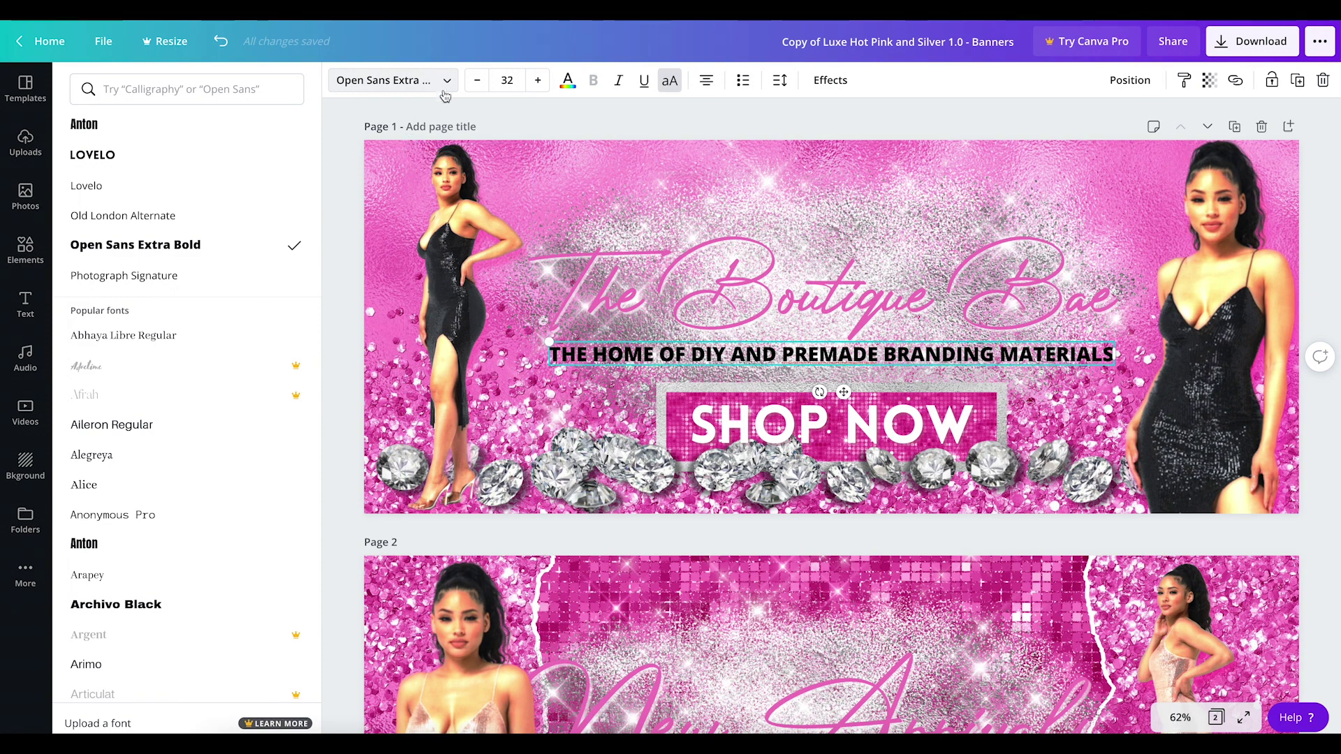
scroll(175, 371, down, 15)
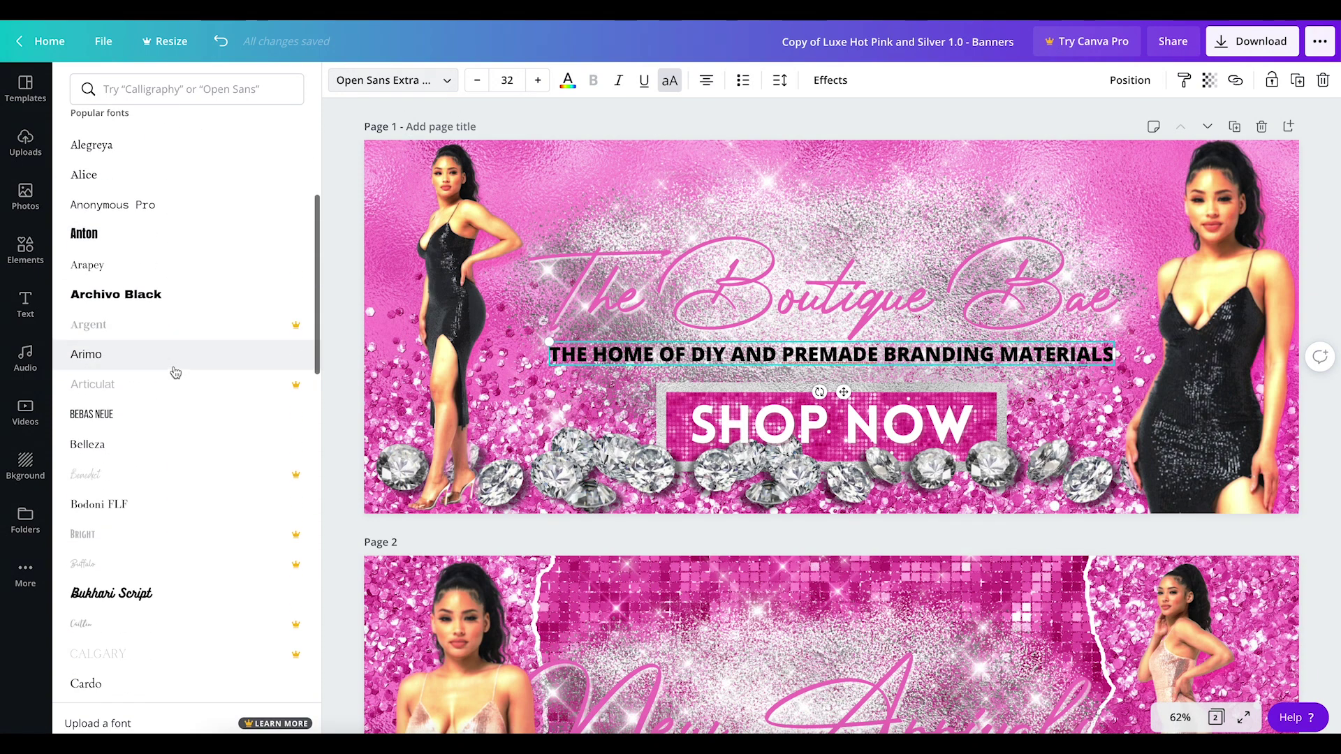
scroll(175, 371, up, 6)
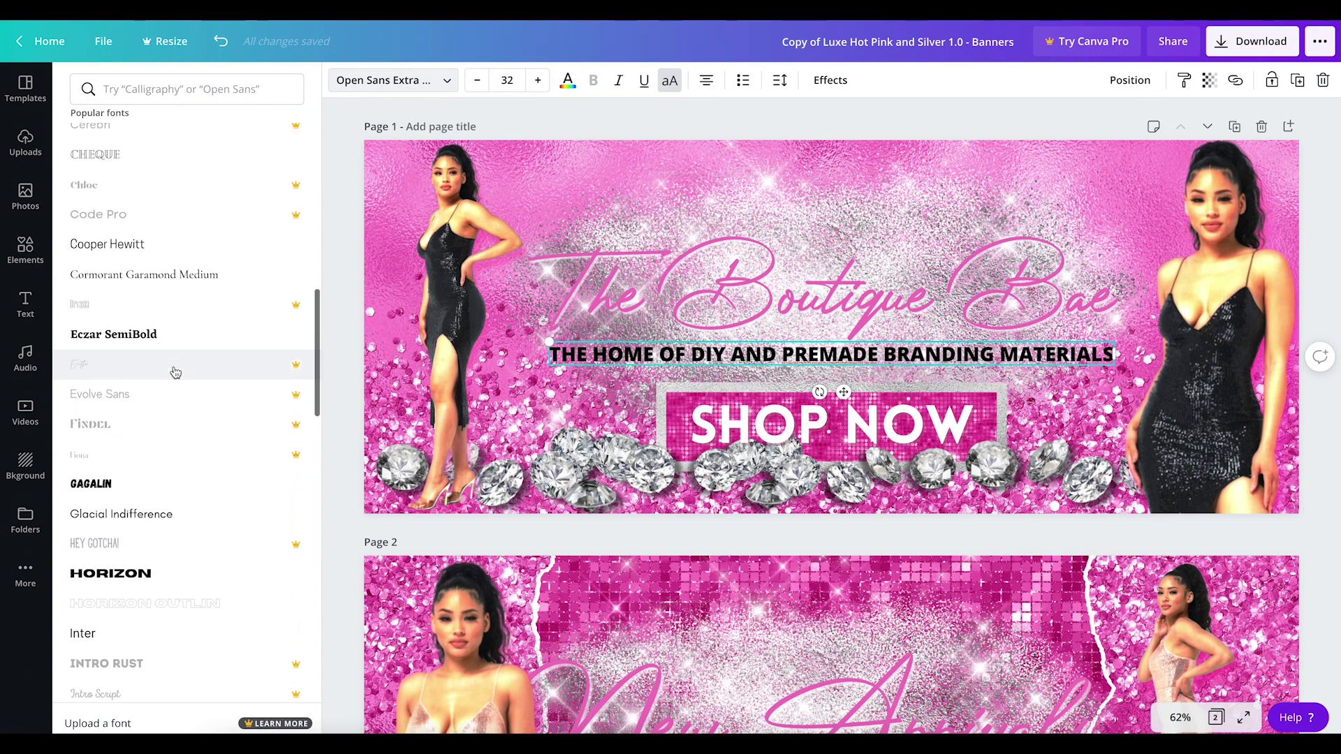
scroll(175, 371, up, 1)
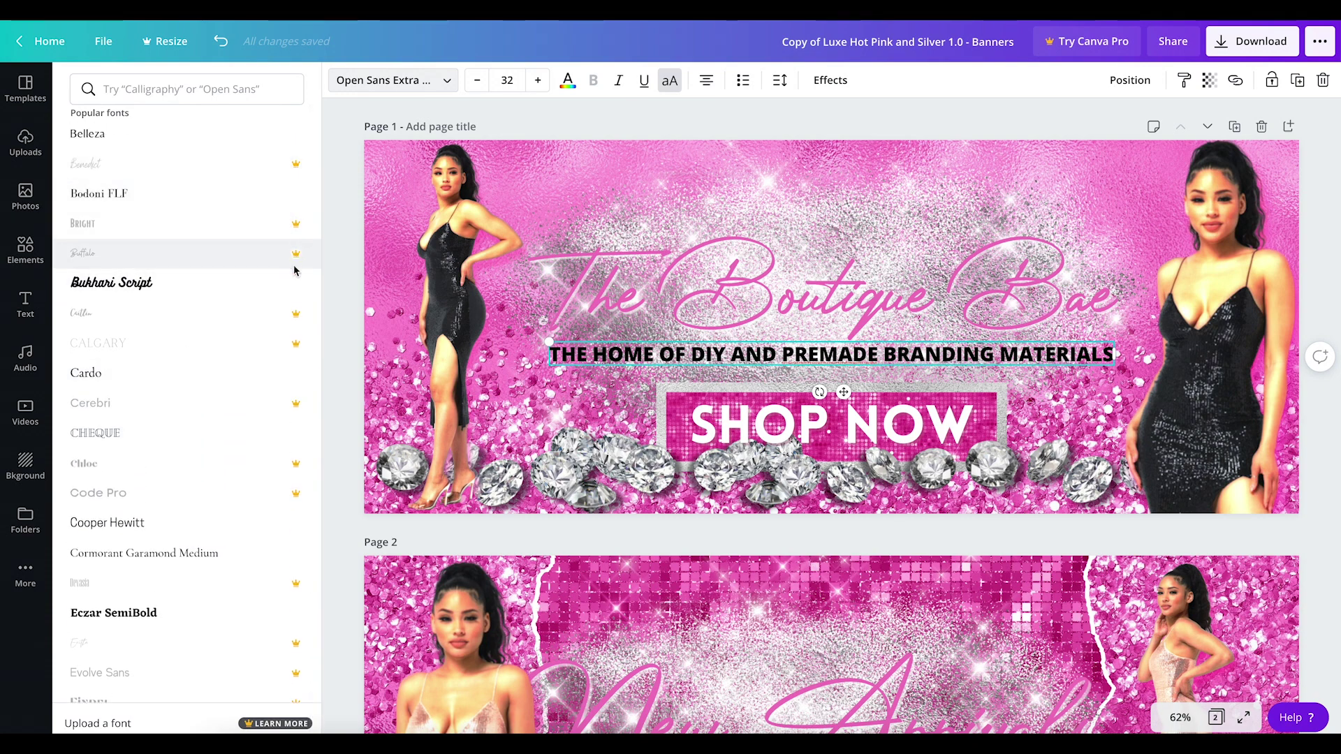
click(286, 349)
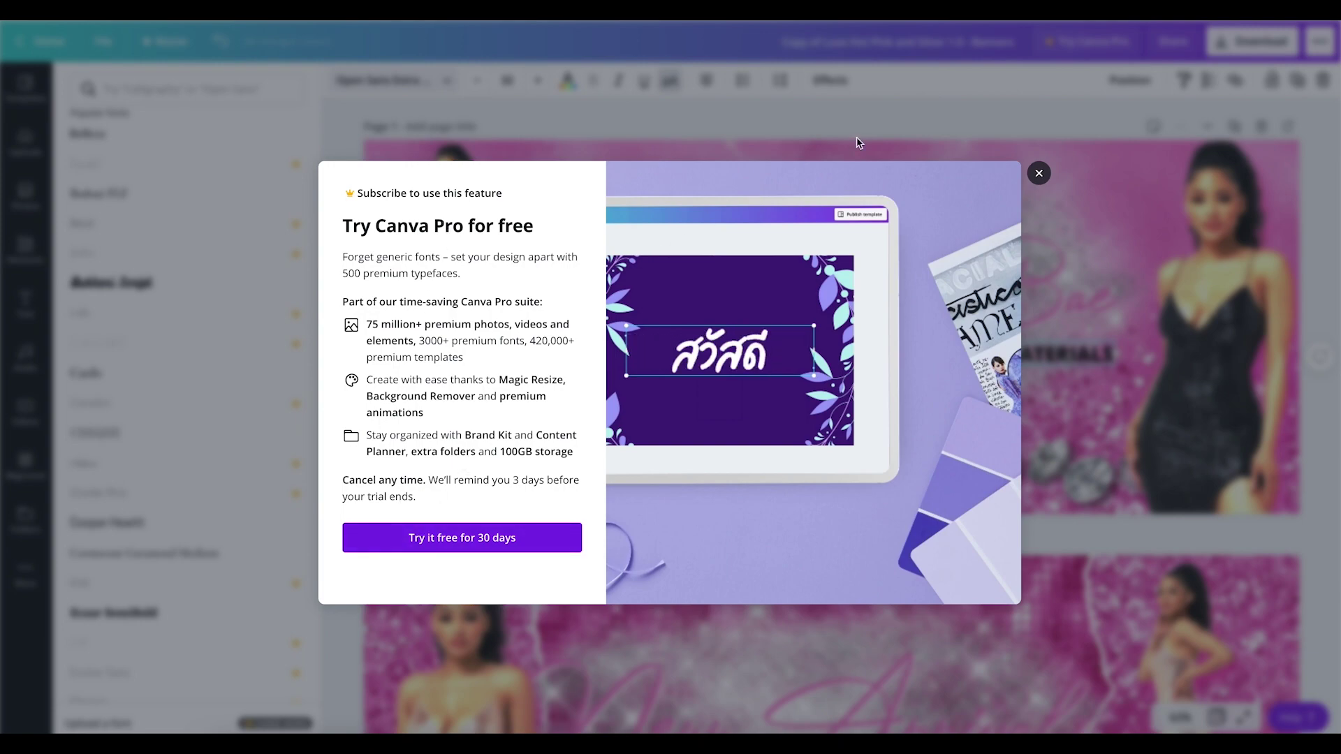
click(1039, 172)
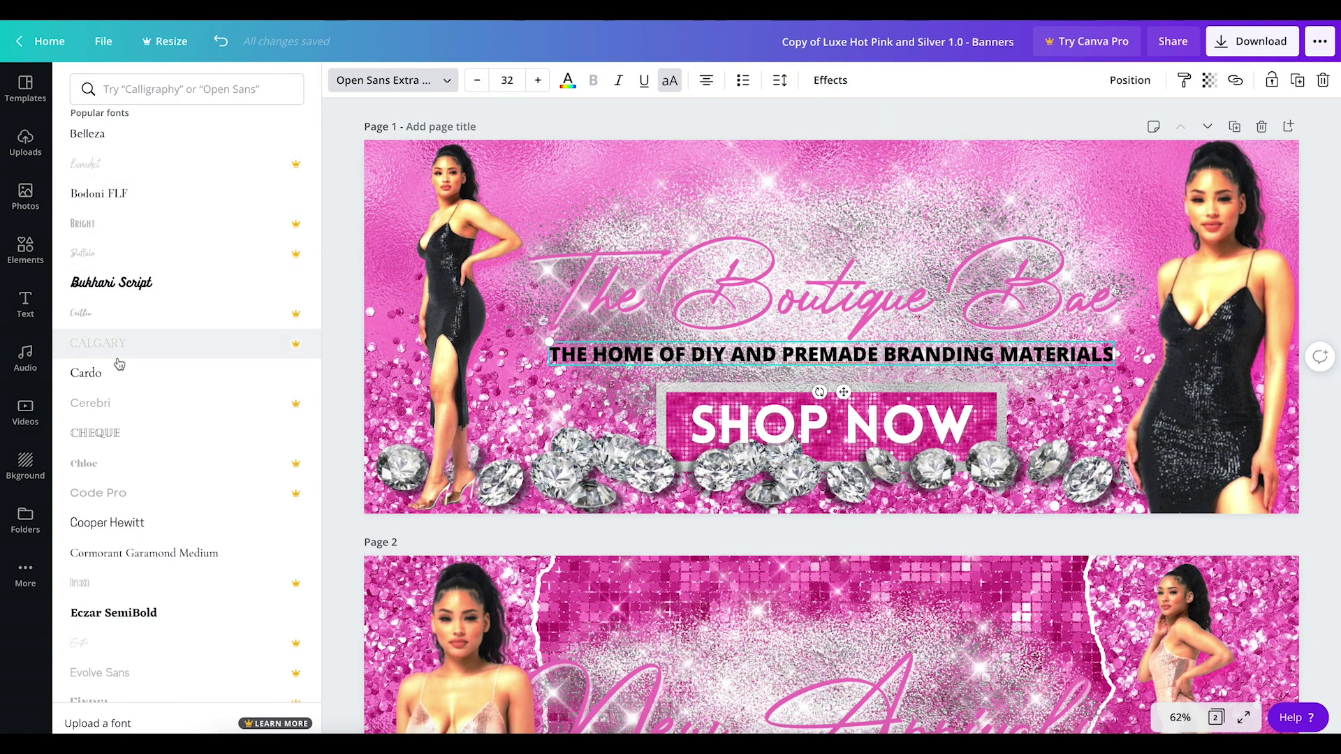
scroll(119, 363, down, 5)
scroll(118, 363, up, 3)
scroll(119, 363, down, 3)
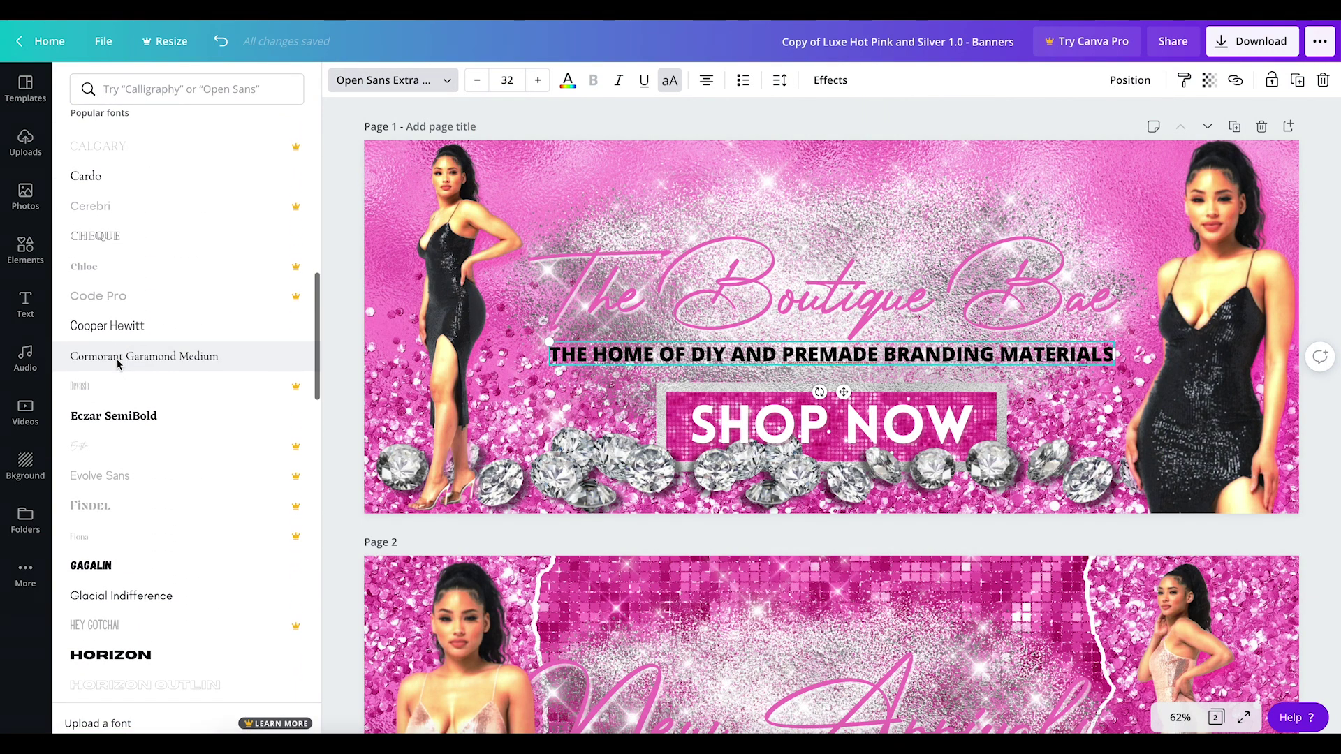
- Search the fonts for "lato" and set the tagline's font to Lato Bold
click(135, 90)
text(lato)
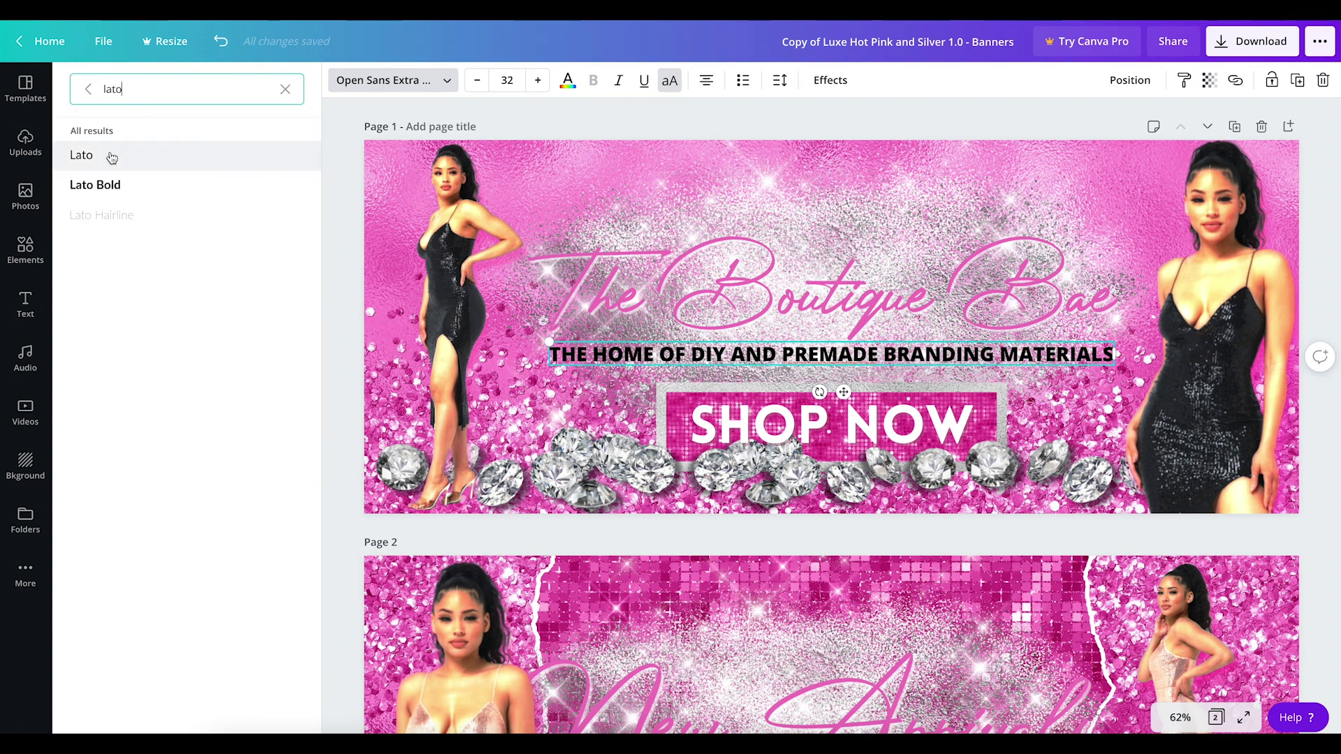
click(112, 157)
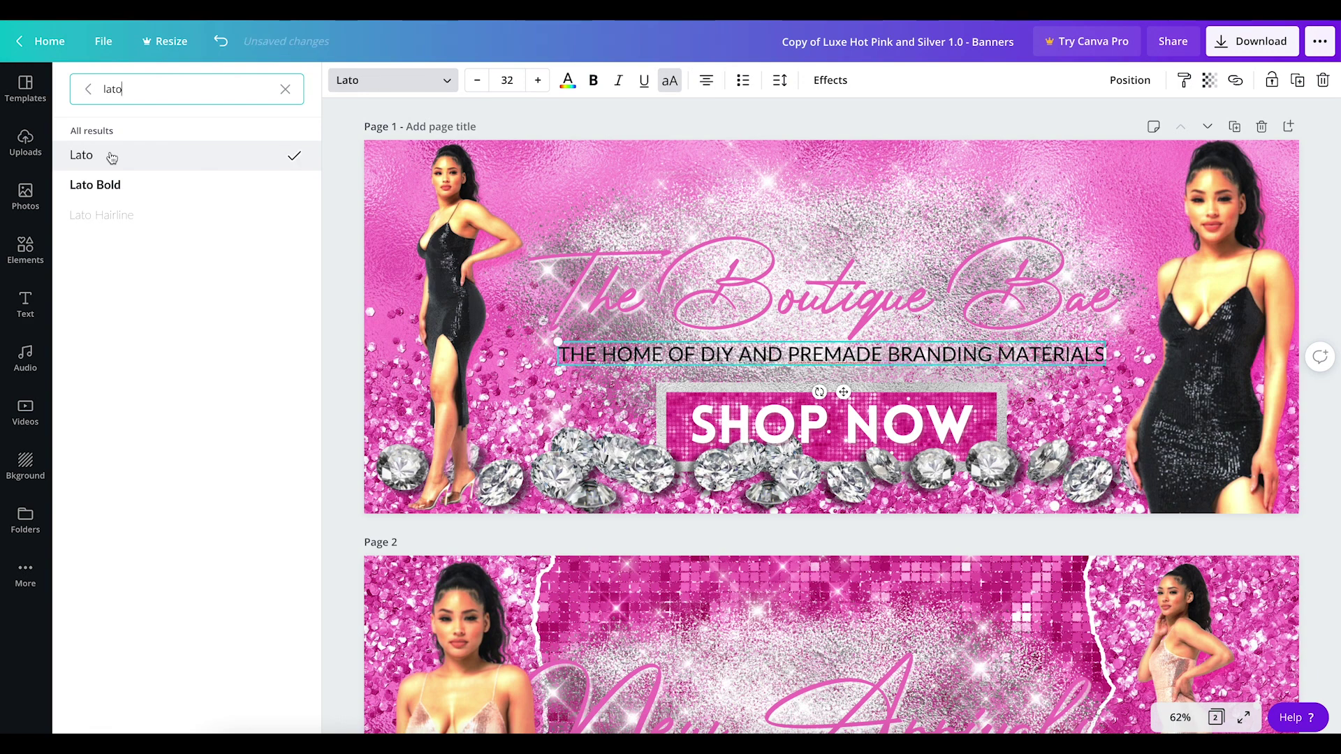
click(594, 83)
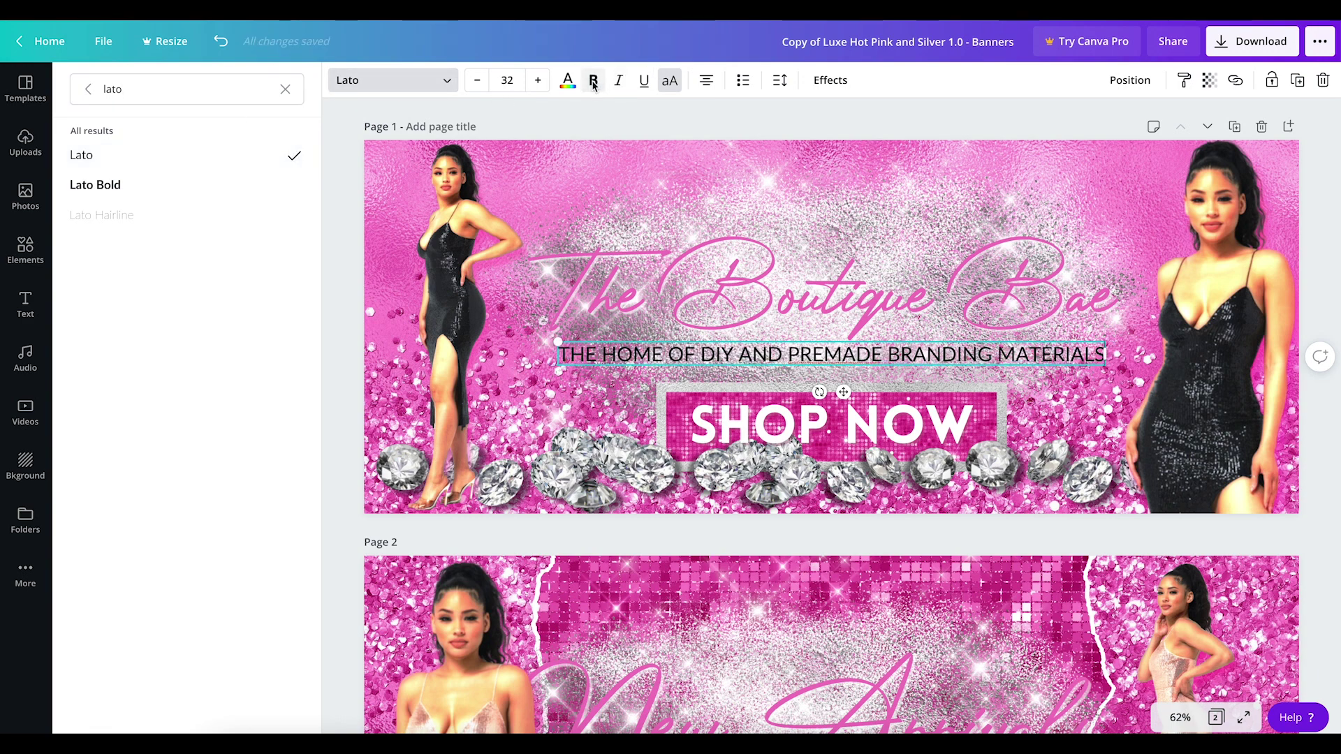
click(173, 194)
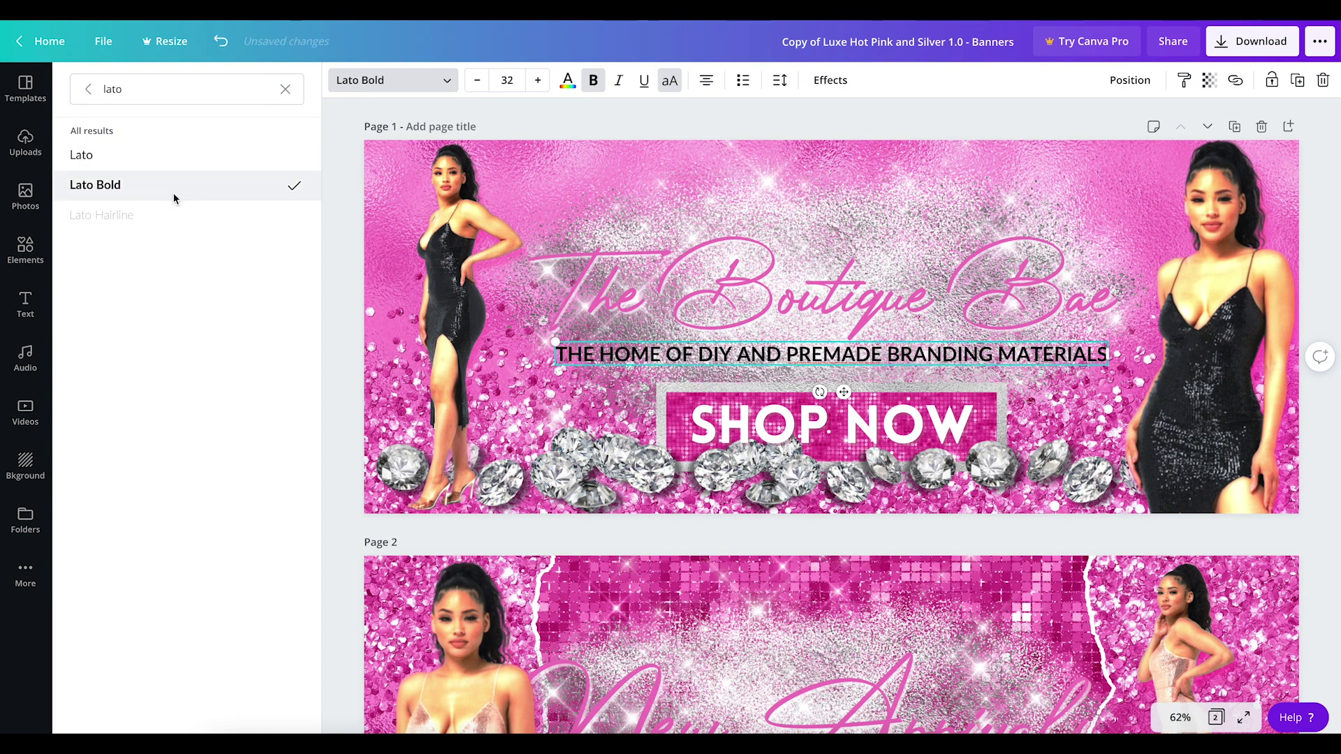
click(598, 119)
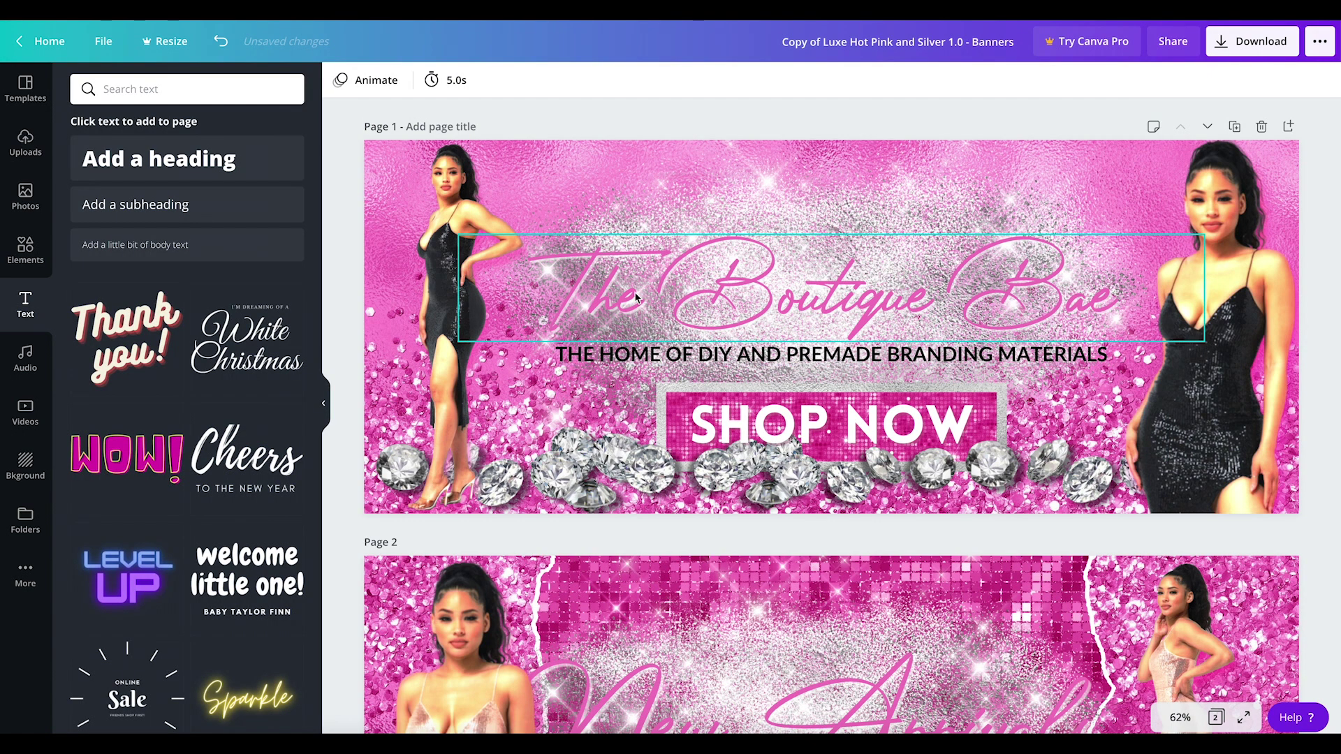
- Change the tagline's text color to white
click(629, 356)
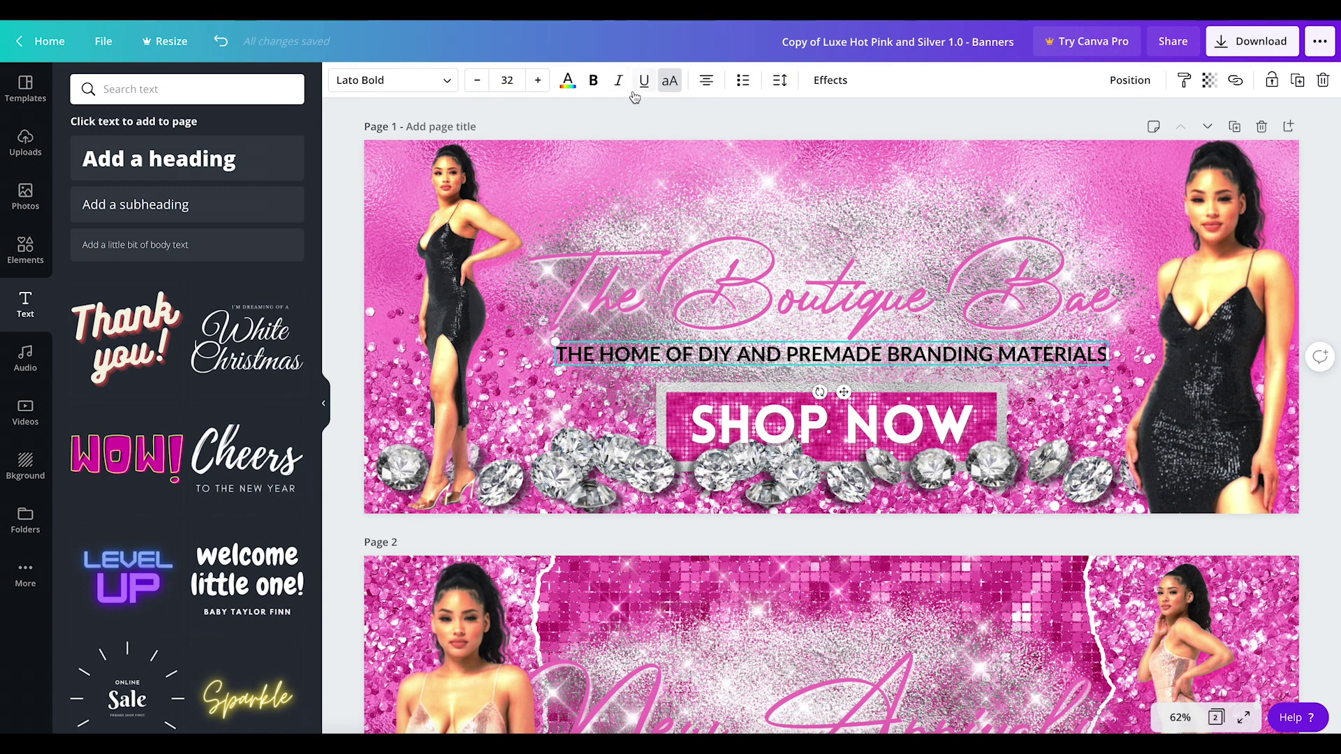
click(570, 83)
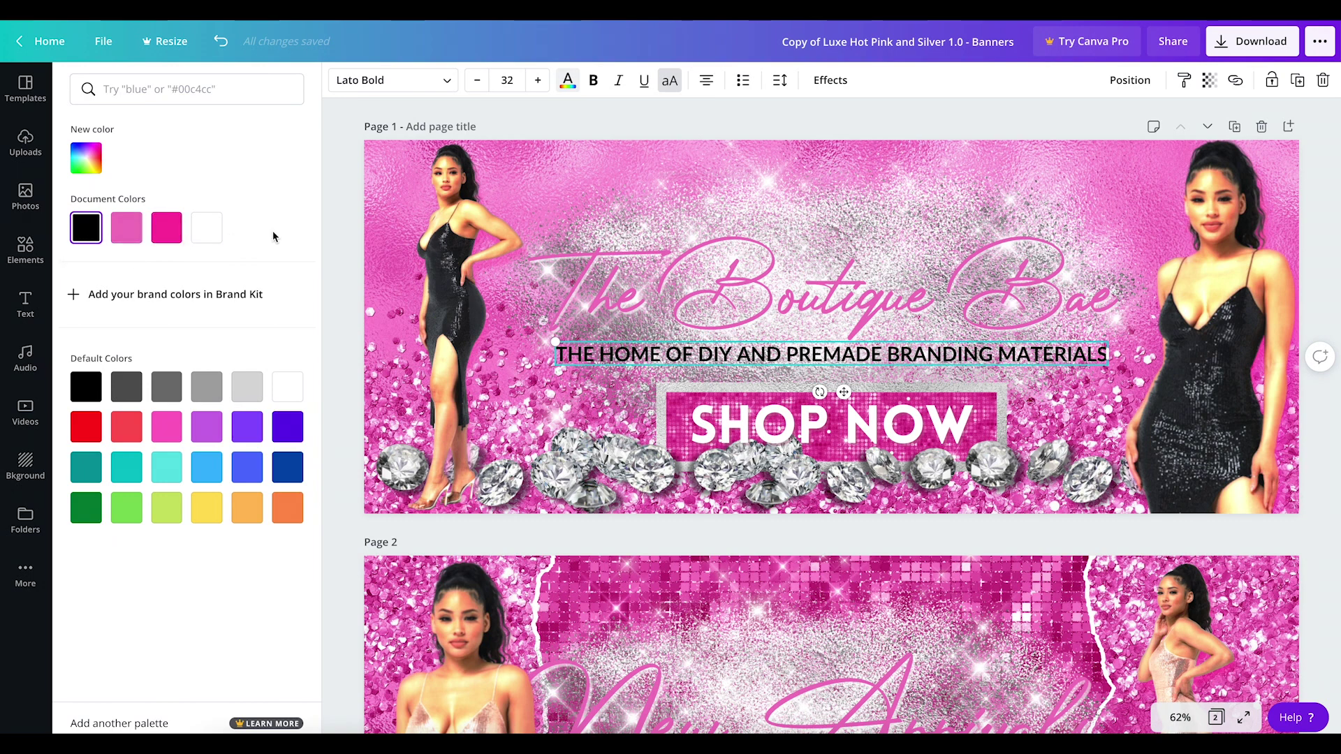
click(126, 228)
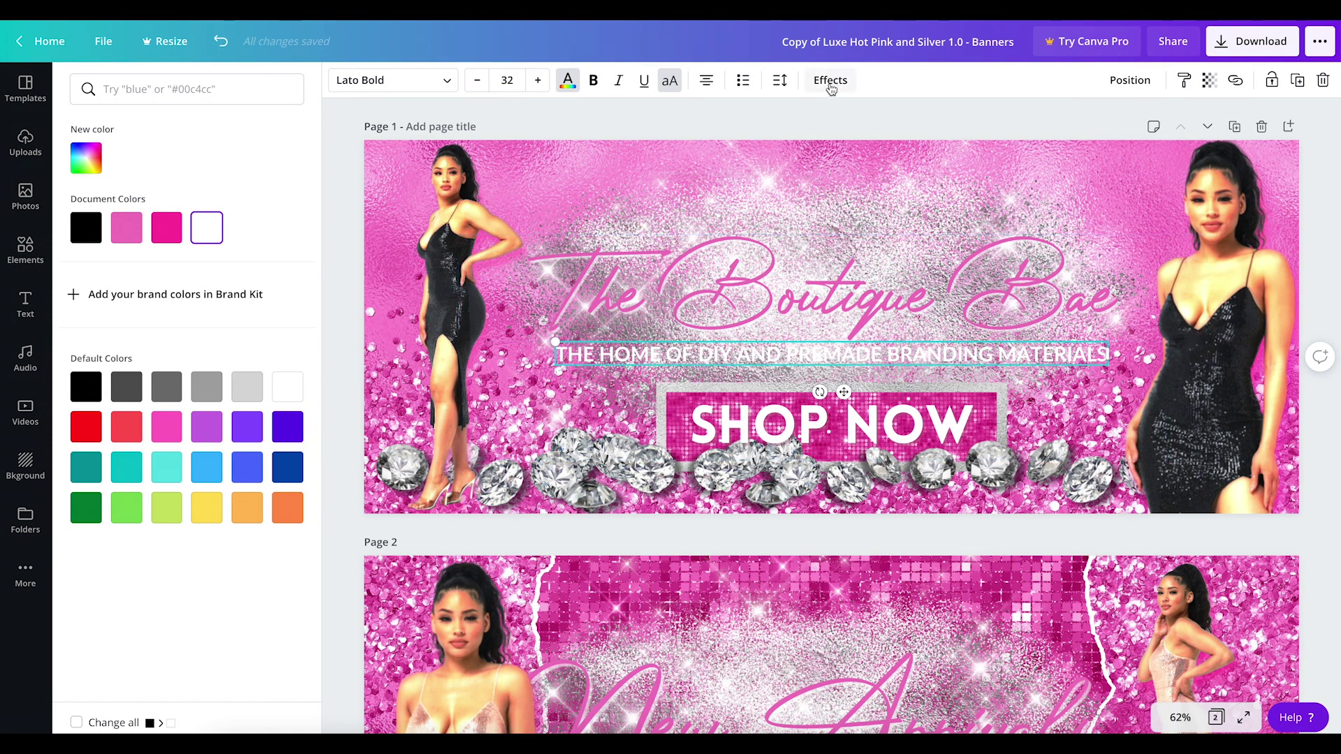
- Apply the Splice effect to the tagline with a pink effect color and an offset of 0
click(830, 83)
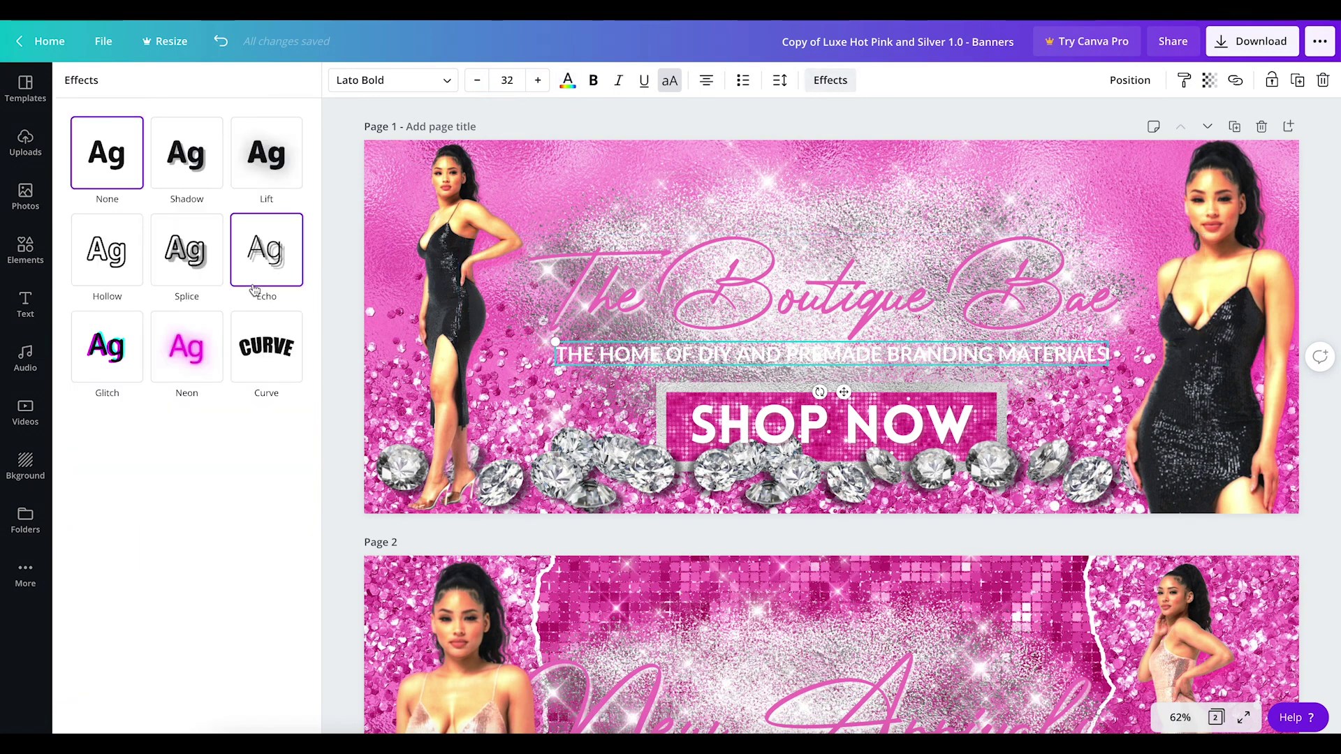
click(193, 257)
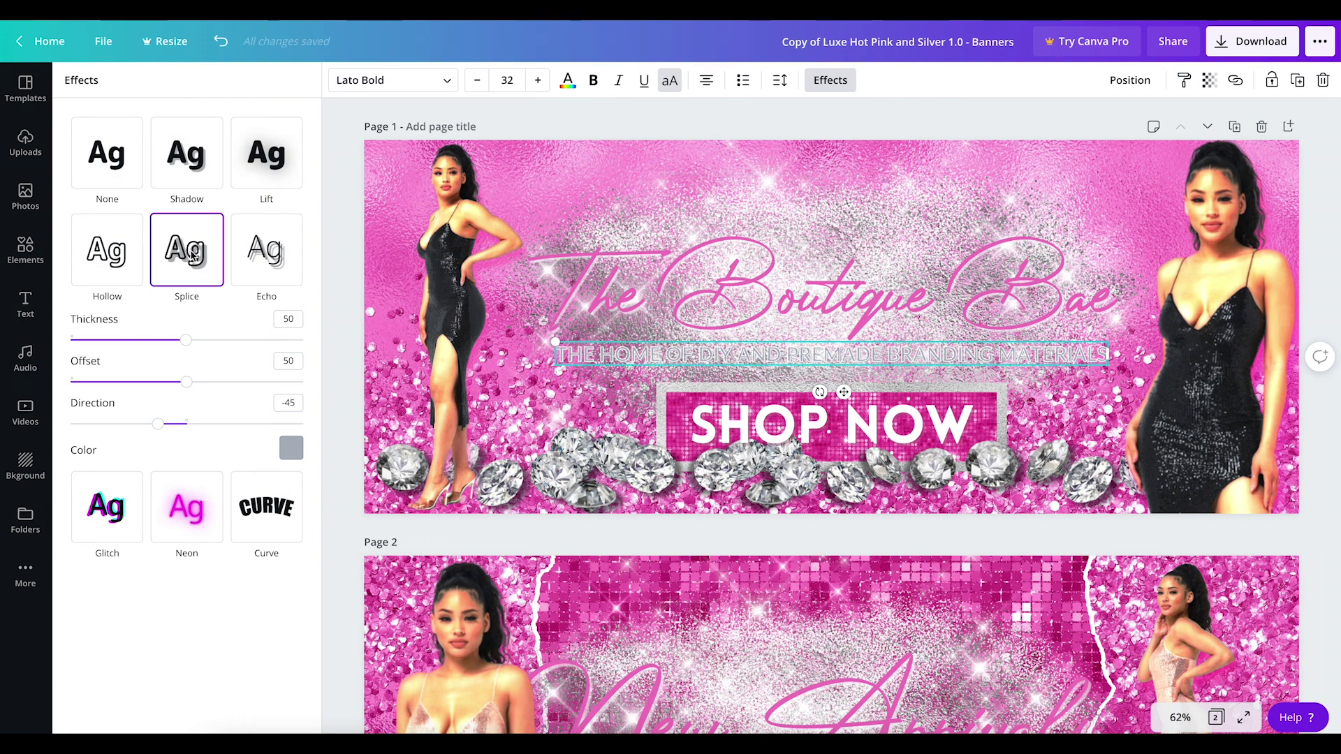
click(292, 448)
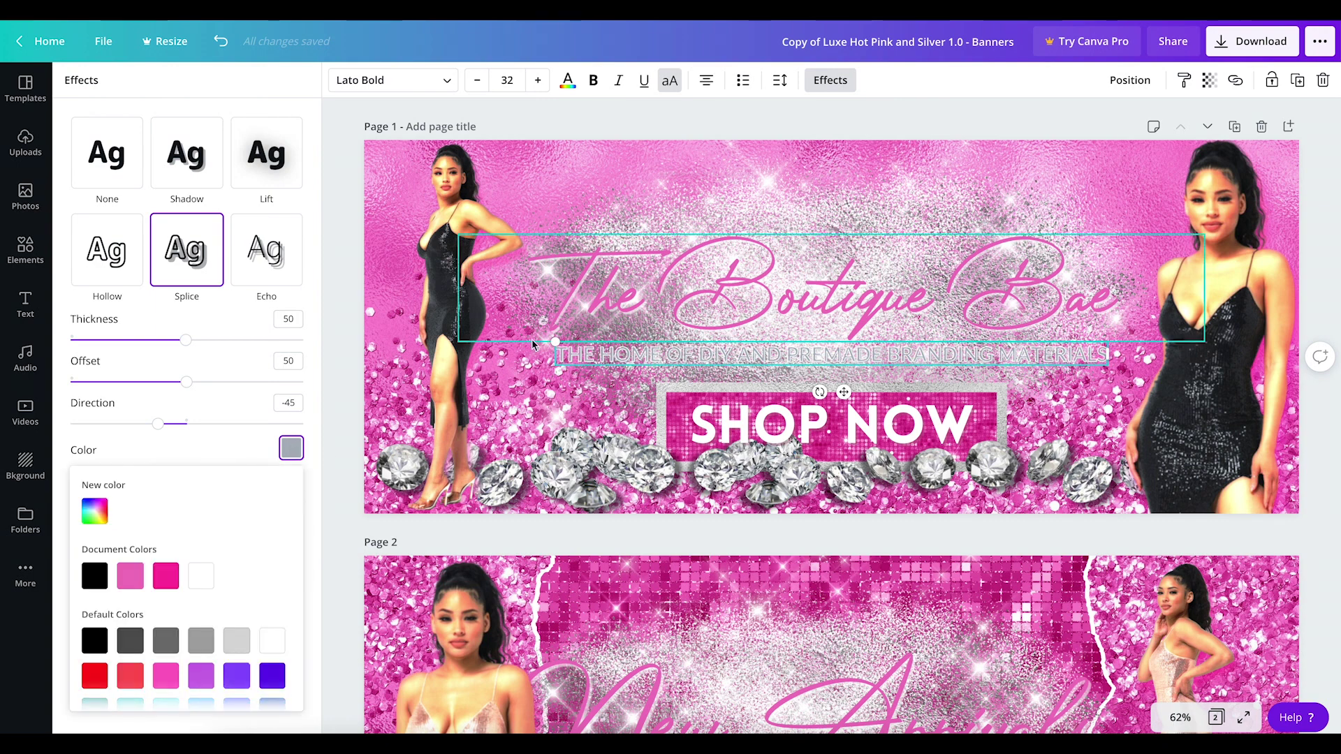
click(131, 576)
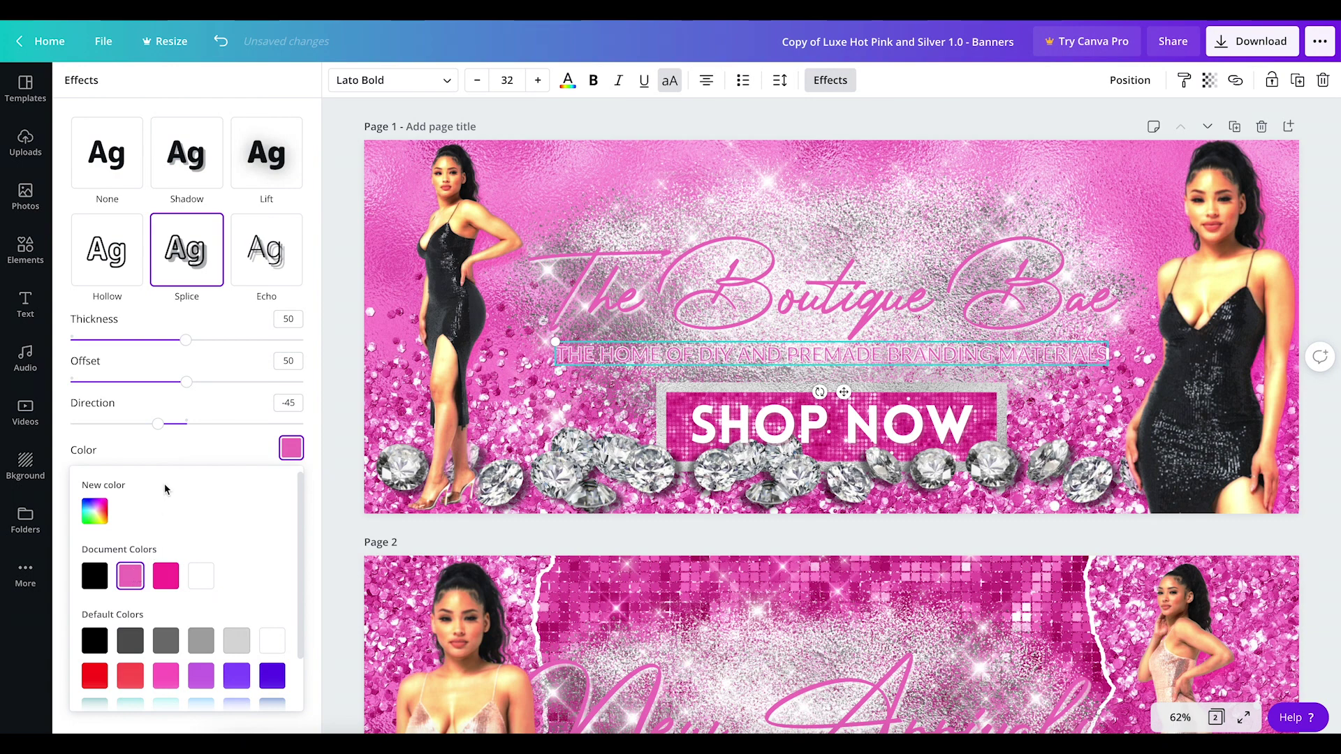
click(185, 383)
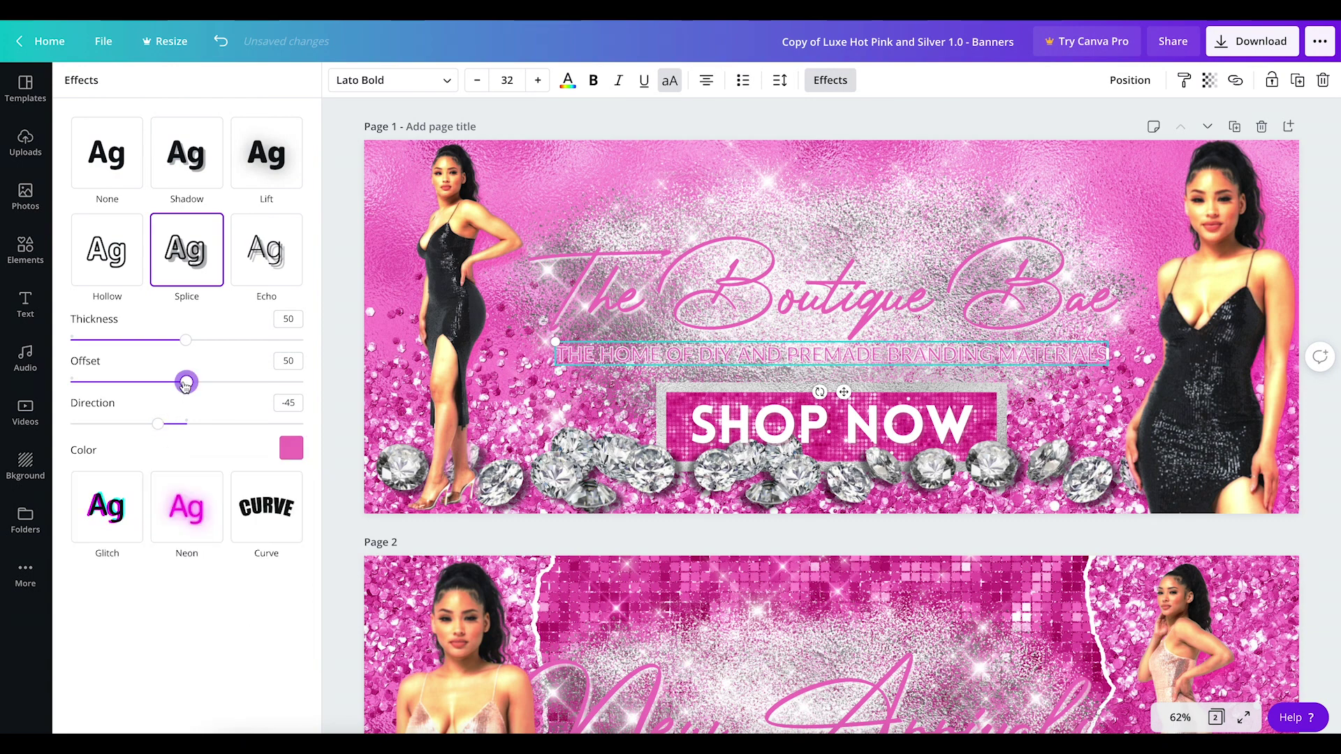
drag(185, 384, 46, 383)
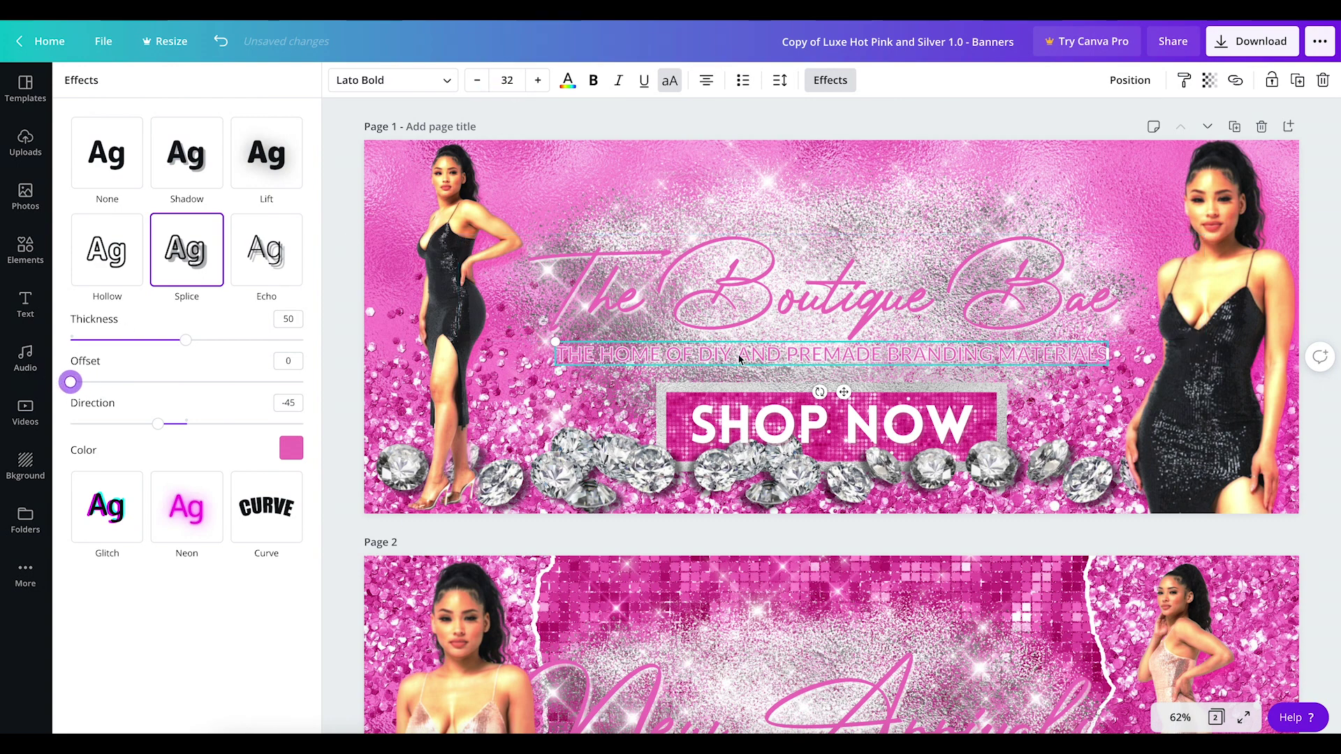
- Make the tagline's Lato Bold text bold
click(620, 356)
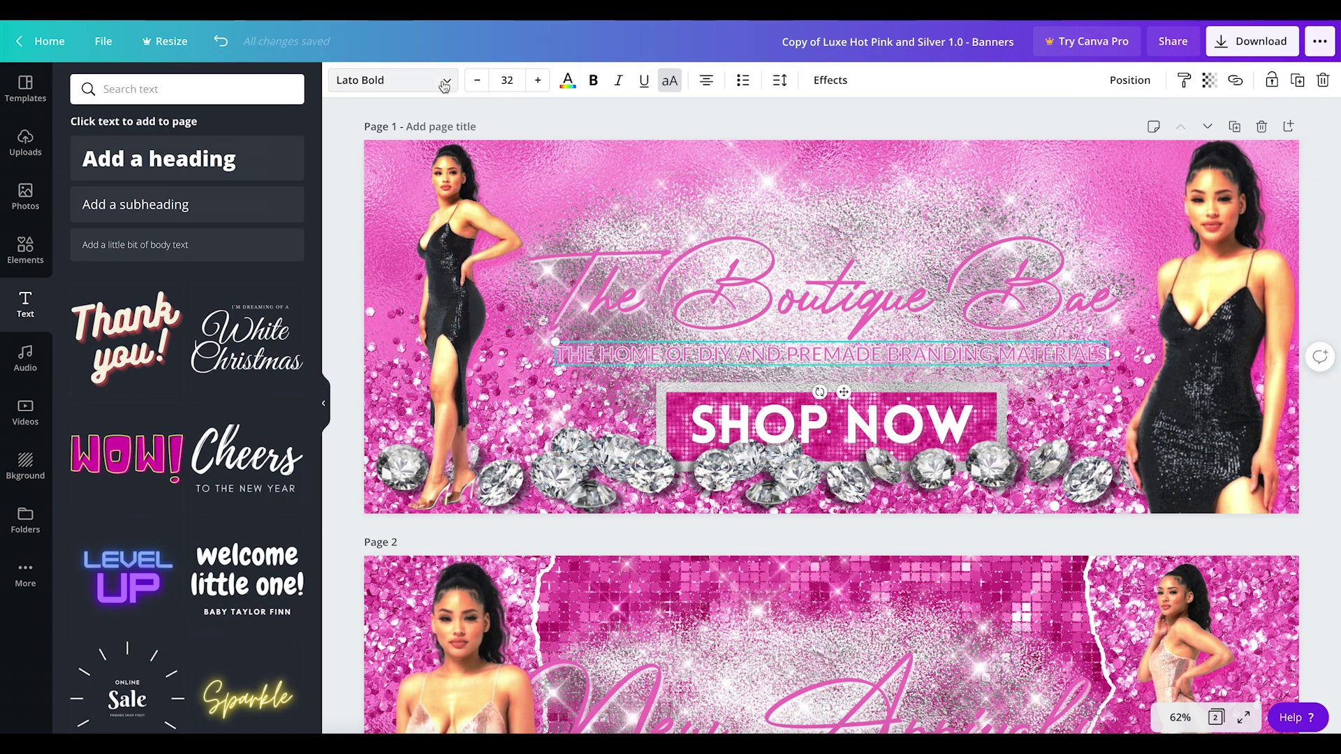
click(444, 82)
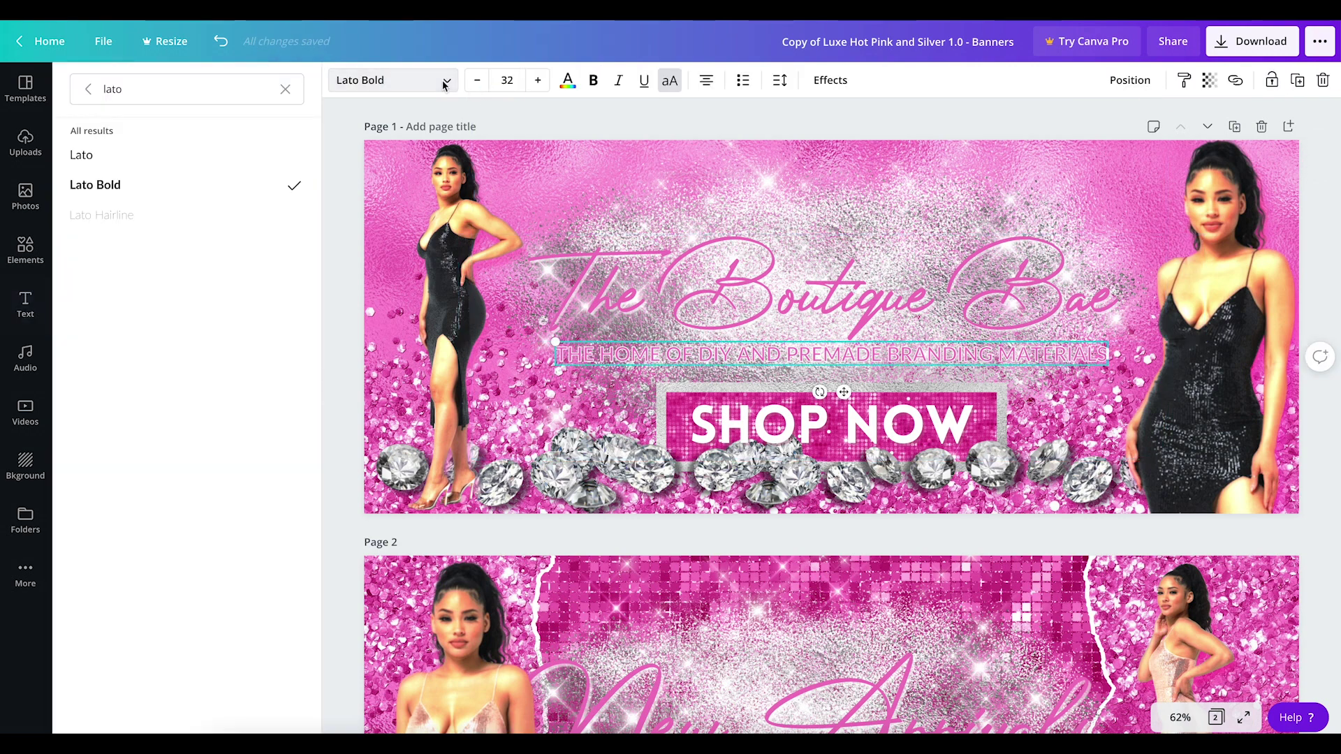
click(593, 81)
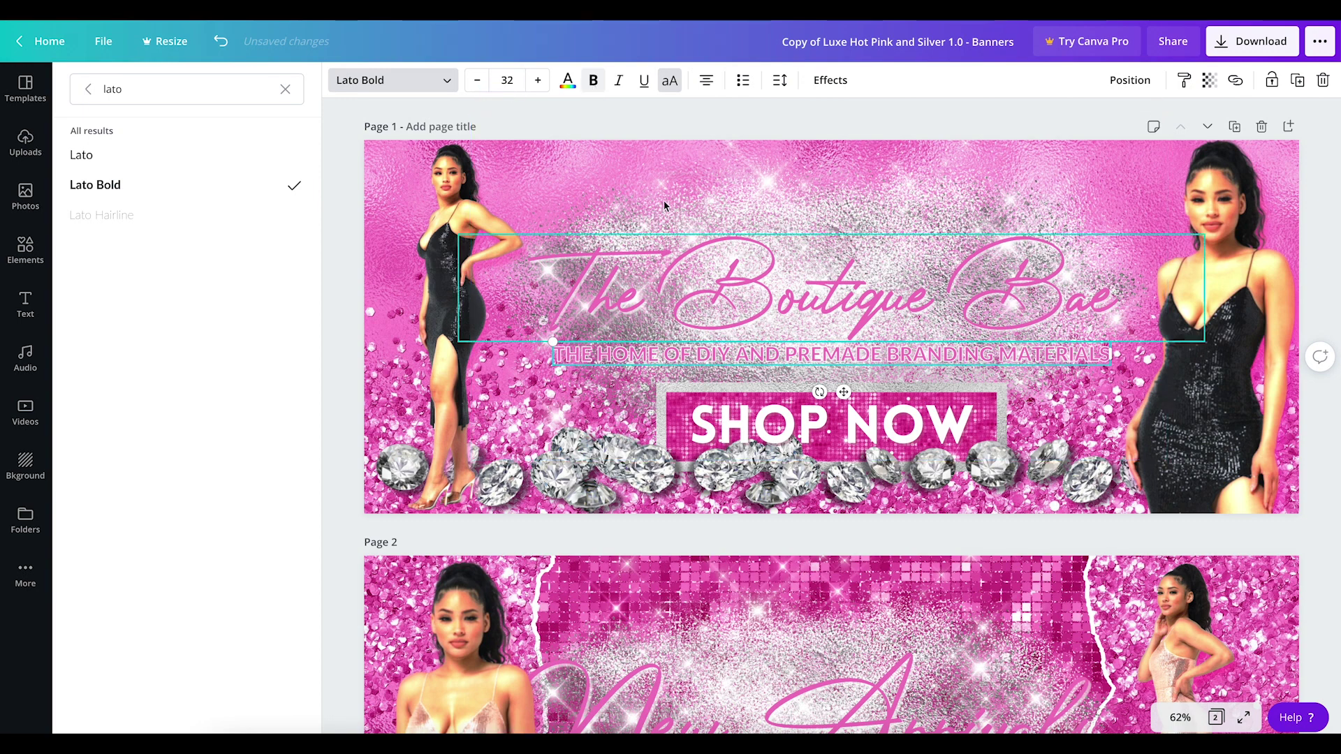
click(687, 174)
- Change the tagline's text color to pink and its Splice effect color to white
click(733, 354)
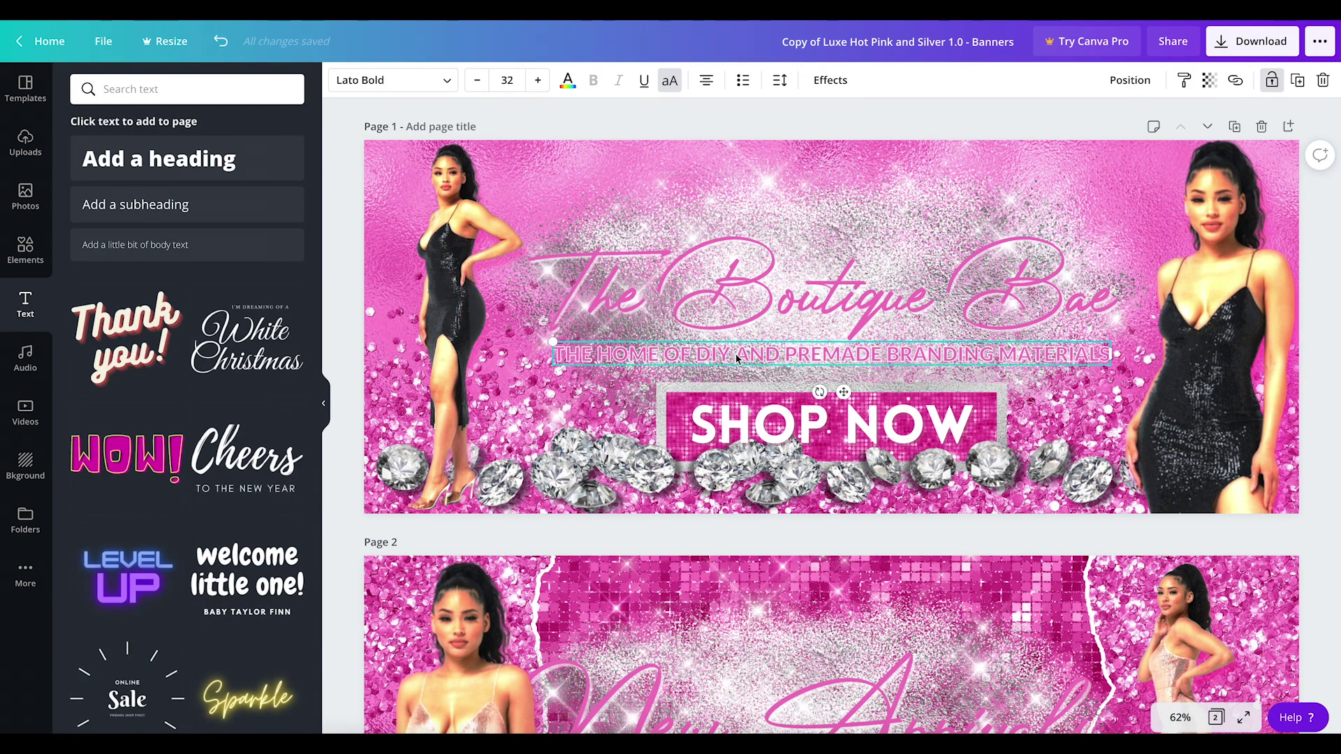
drag(732, 355, 737, 354)
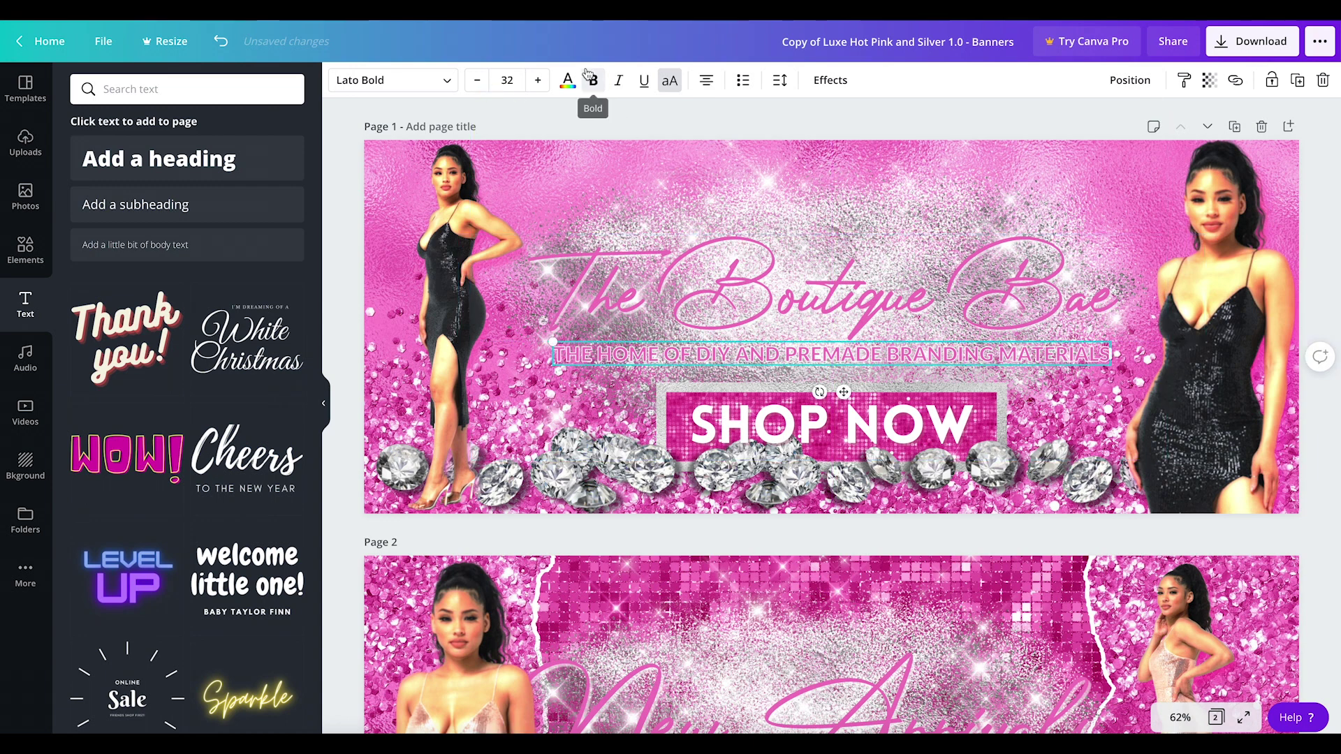
click(568, 80)
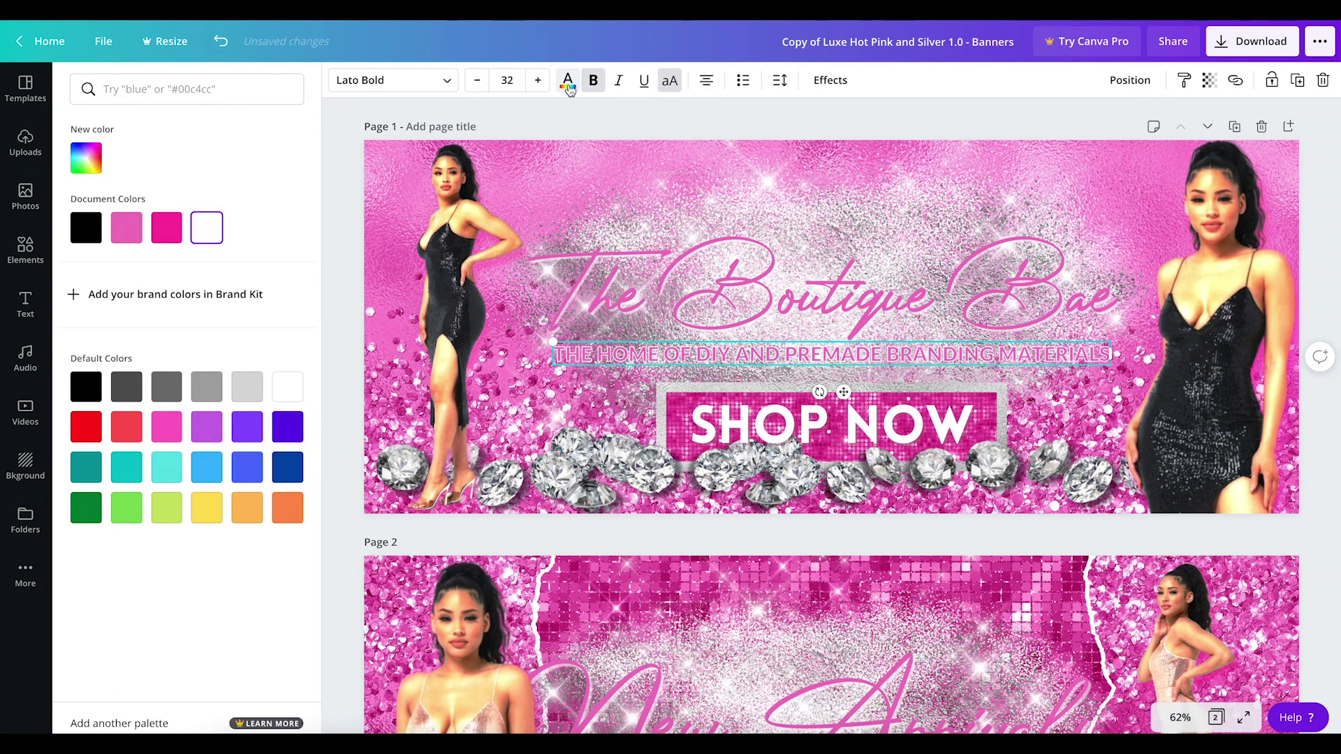
click(127, 227)
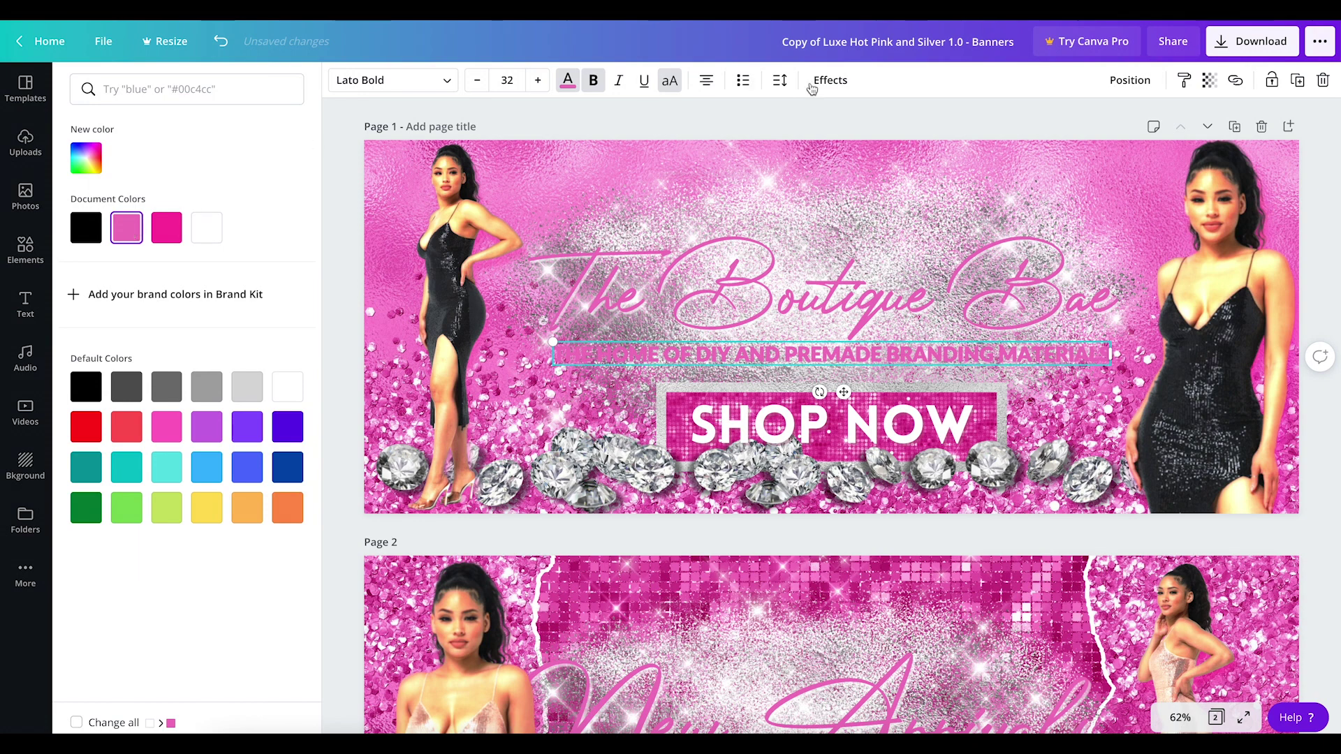
click(842, 82)
click(291, 448)
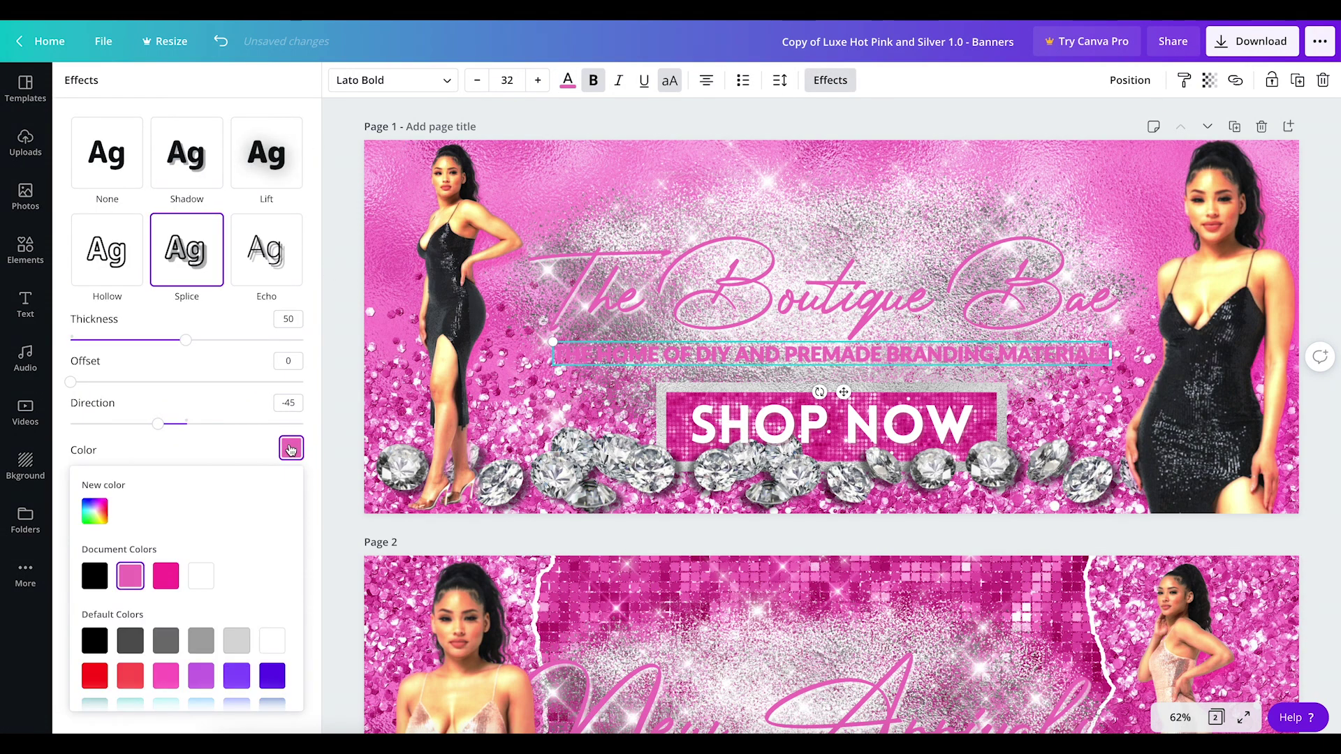
click(200, 575)
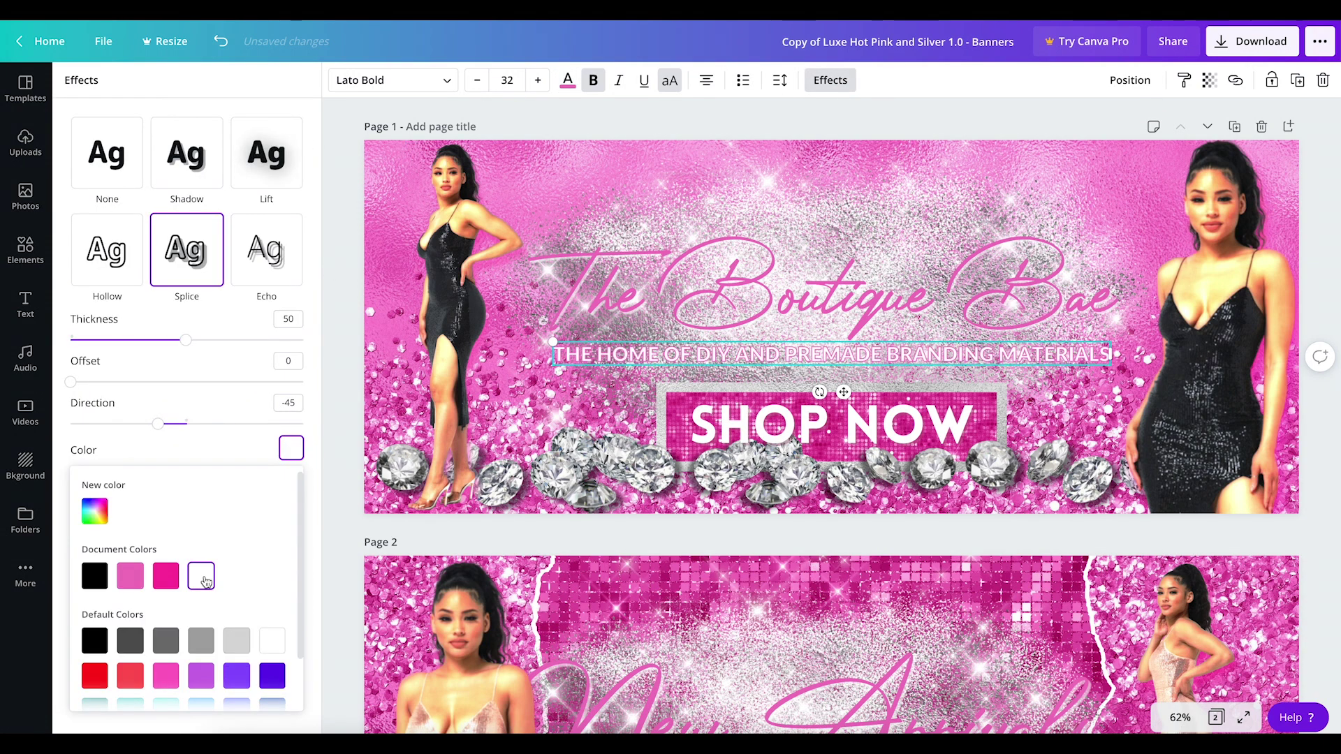
click(340, 364)
click(340, 364)
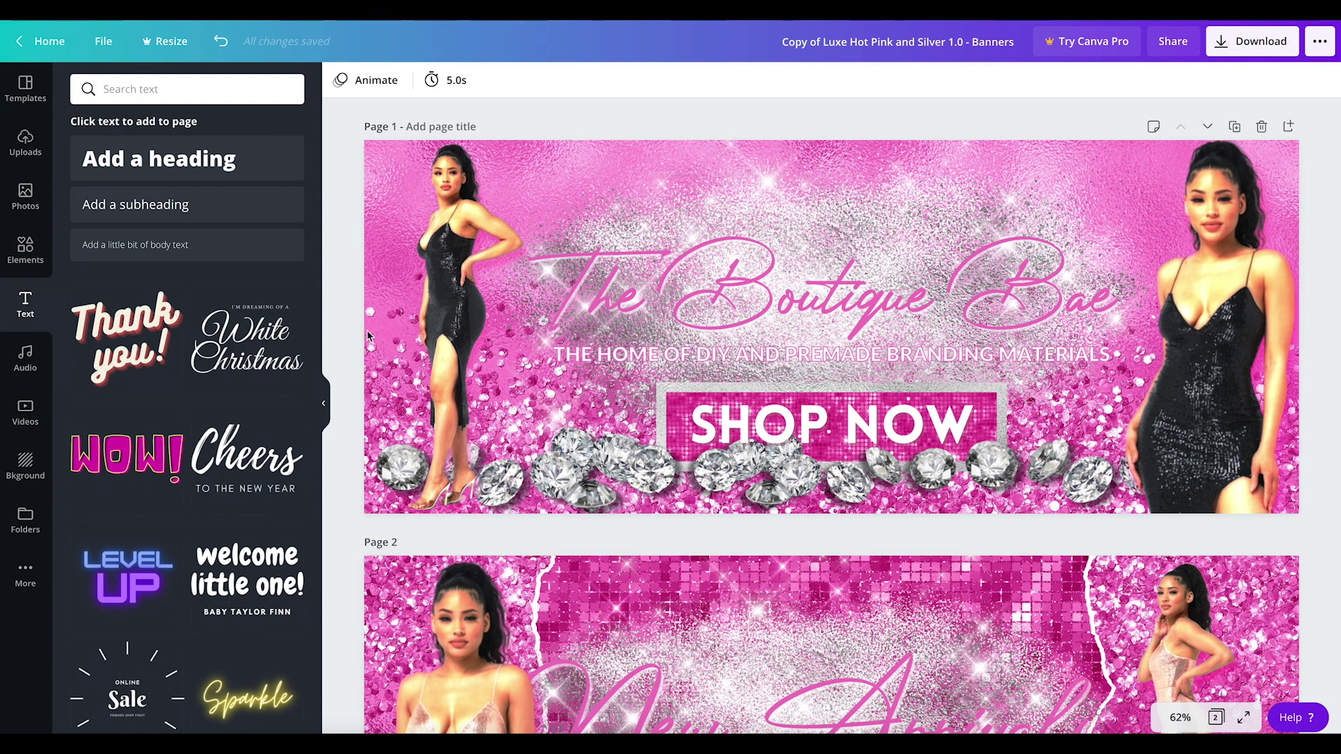
- Shift the tagline slightly to the left and look over the other available text effects
click(642, 358)
drag(641, 361, 636, 361)
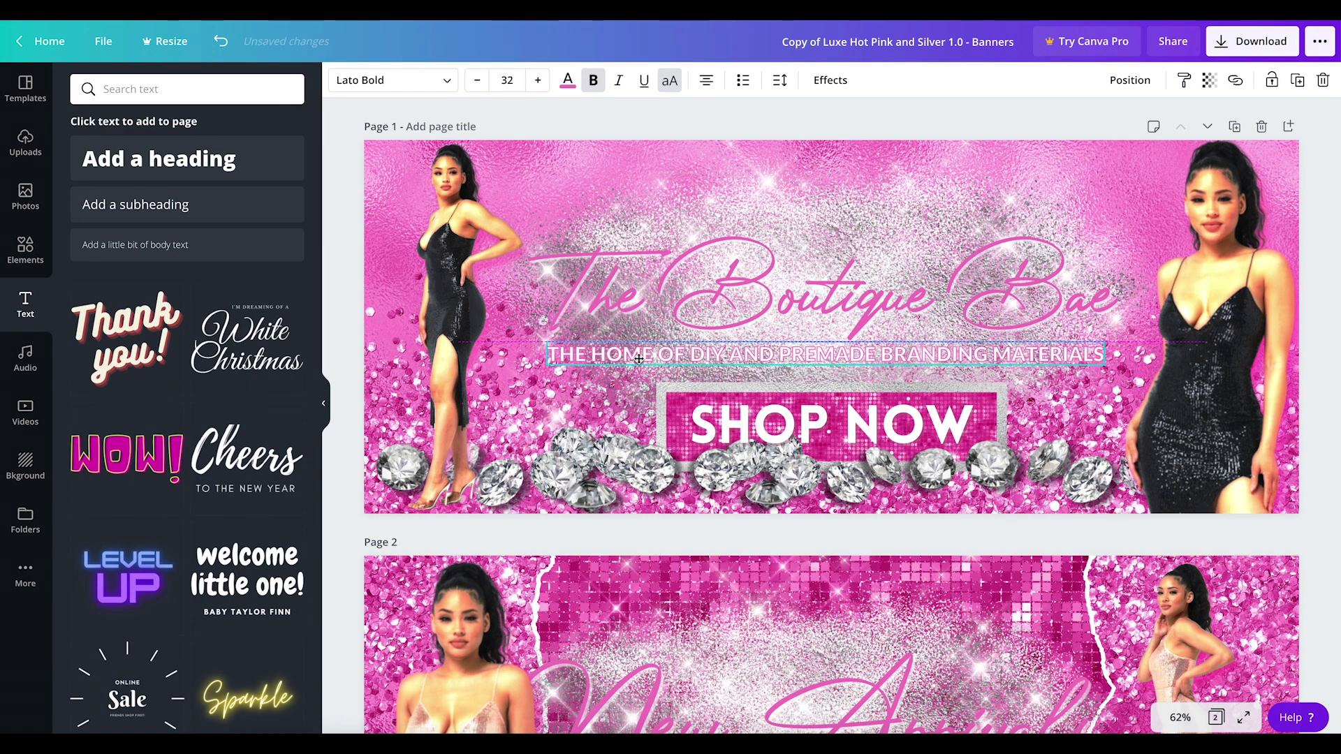
click(827, 81)
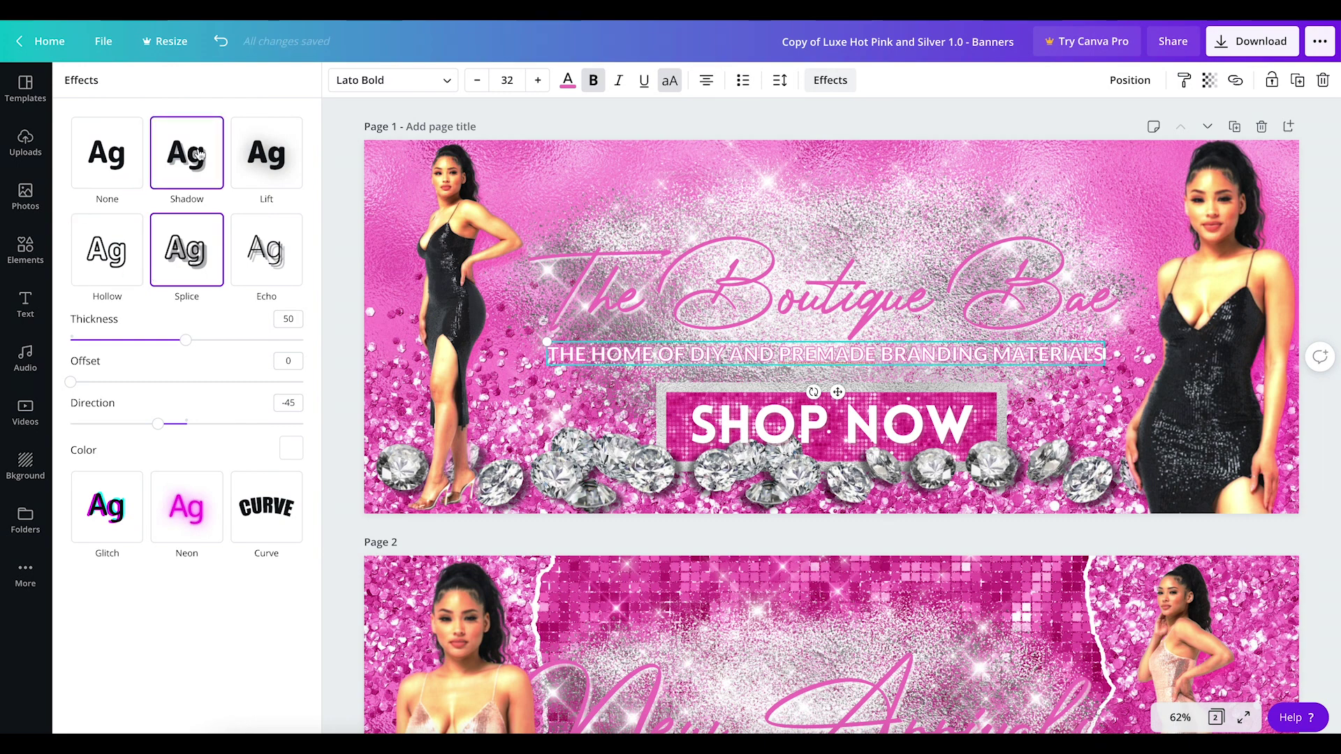
click(256, 157)
click(120, 264)
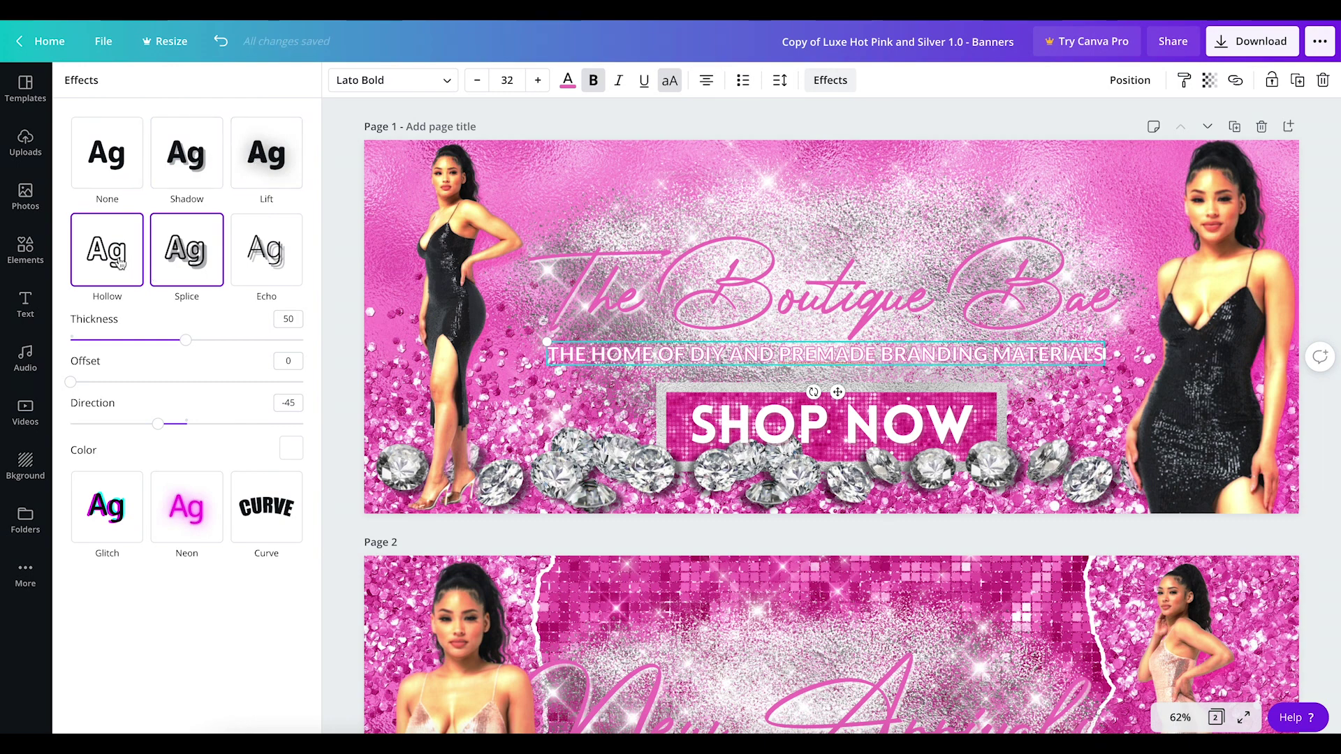
click(248, 248)
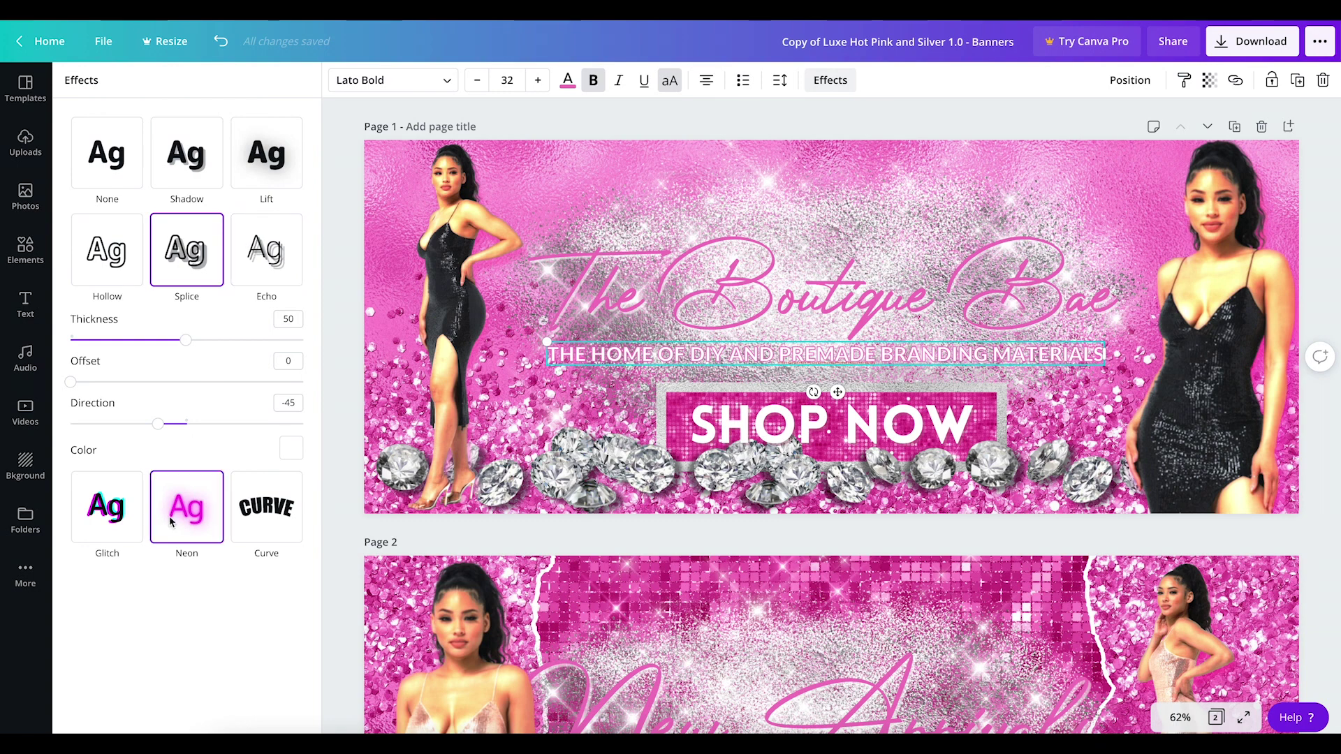
click(326, 259)
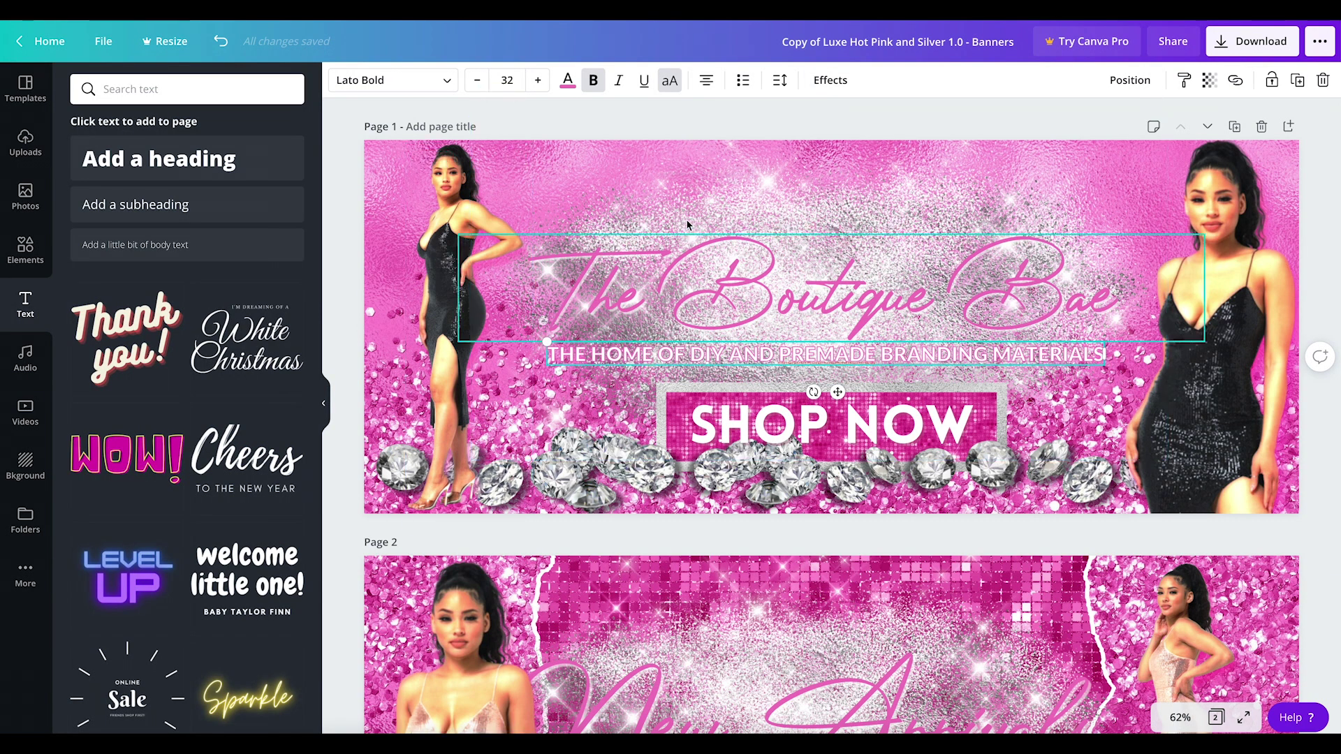
- Delete both photos of the model in the black dress from the page 1 banner
click(447, 231)
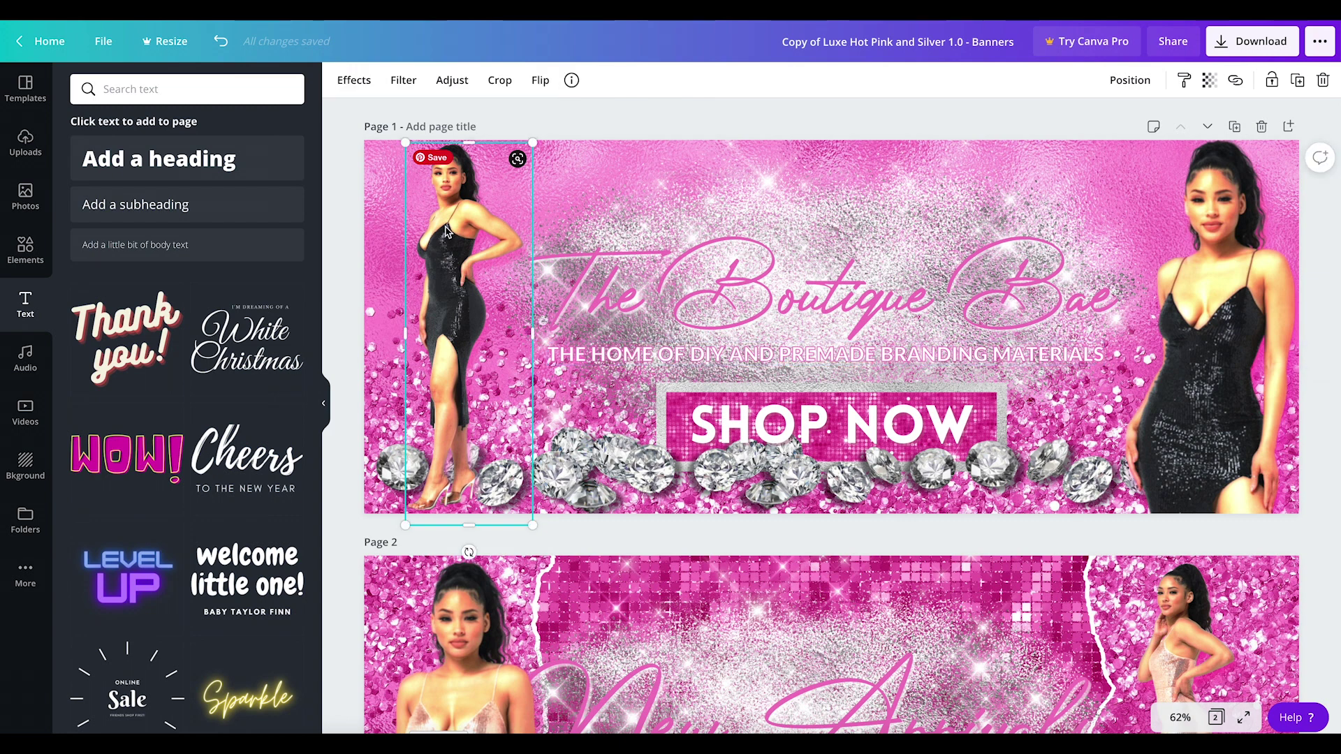
mouse_move(447, 231)
mouse_down()
mouse_move(468, 234)
mouse_move(461, 384)
mouse_move(437, 164)
mouse_move(443, 222)
mouse_up()
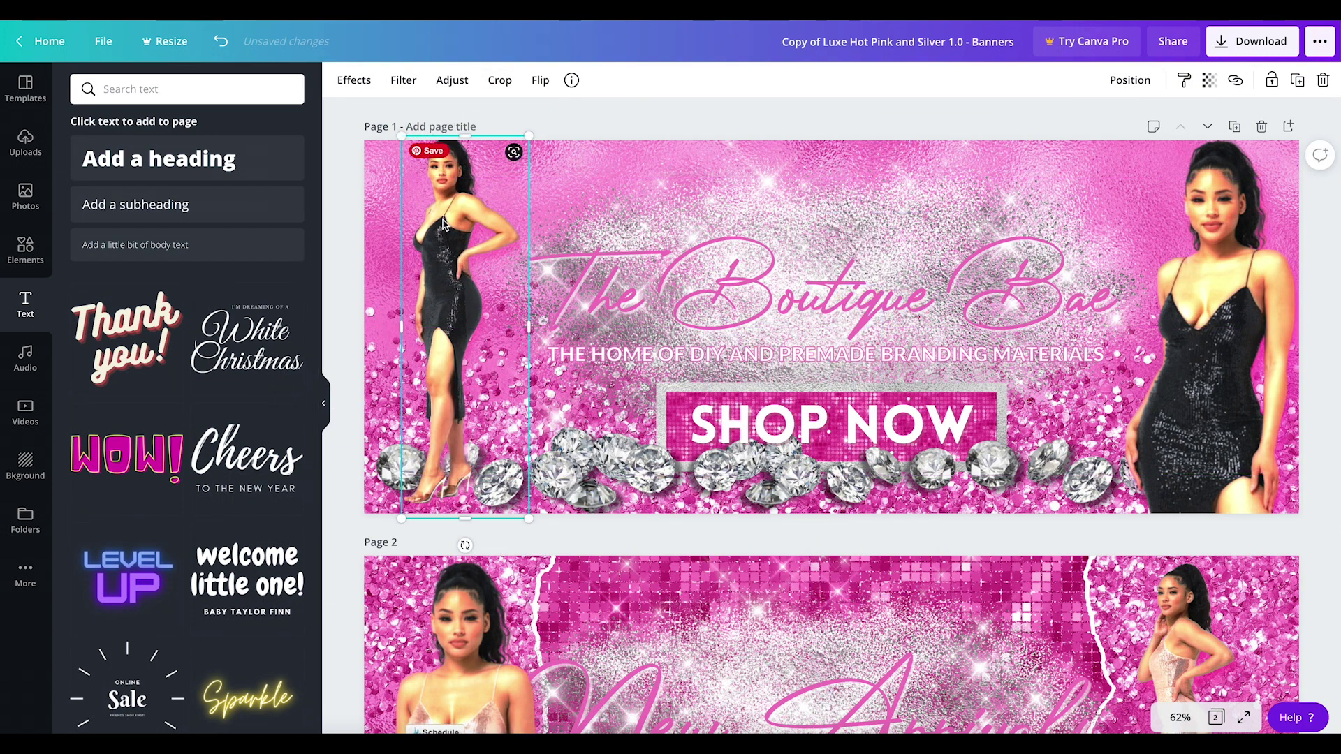
key(Delete)
click(1219, 222)
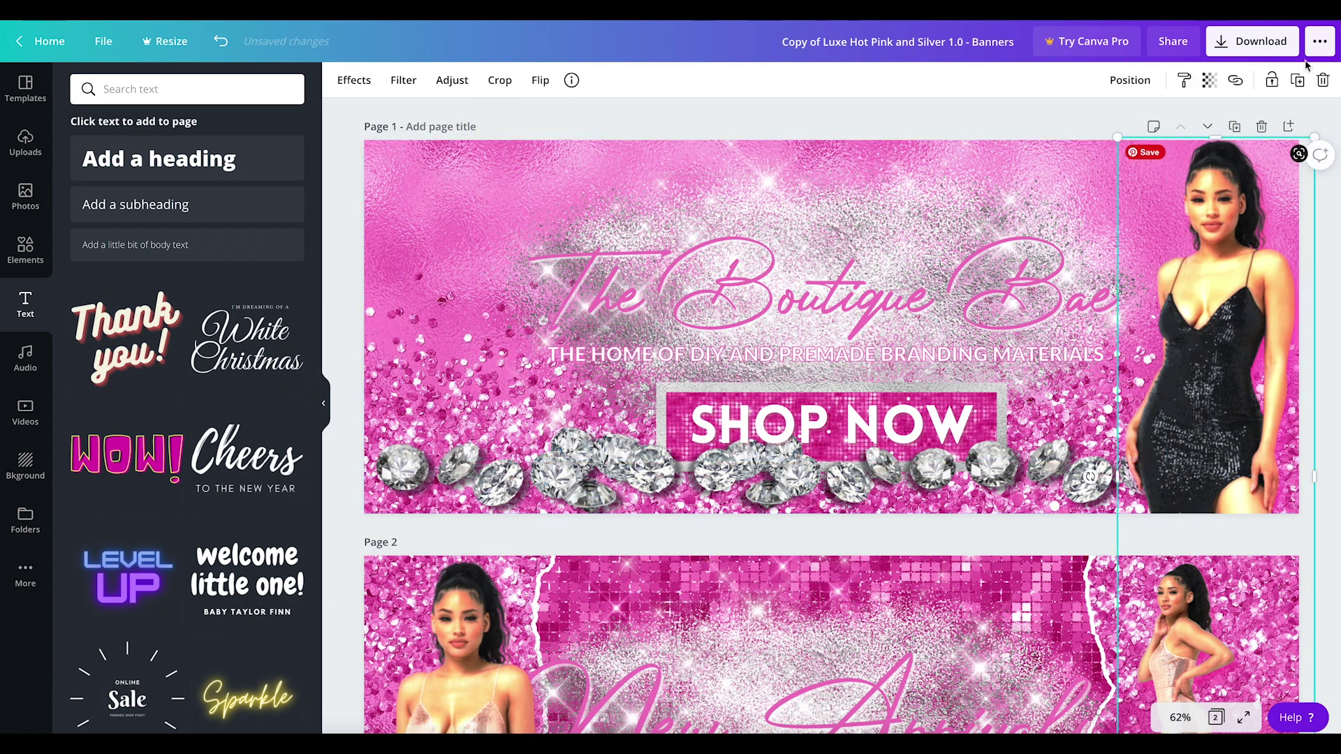
click(1323, 81)
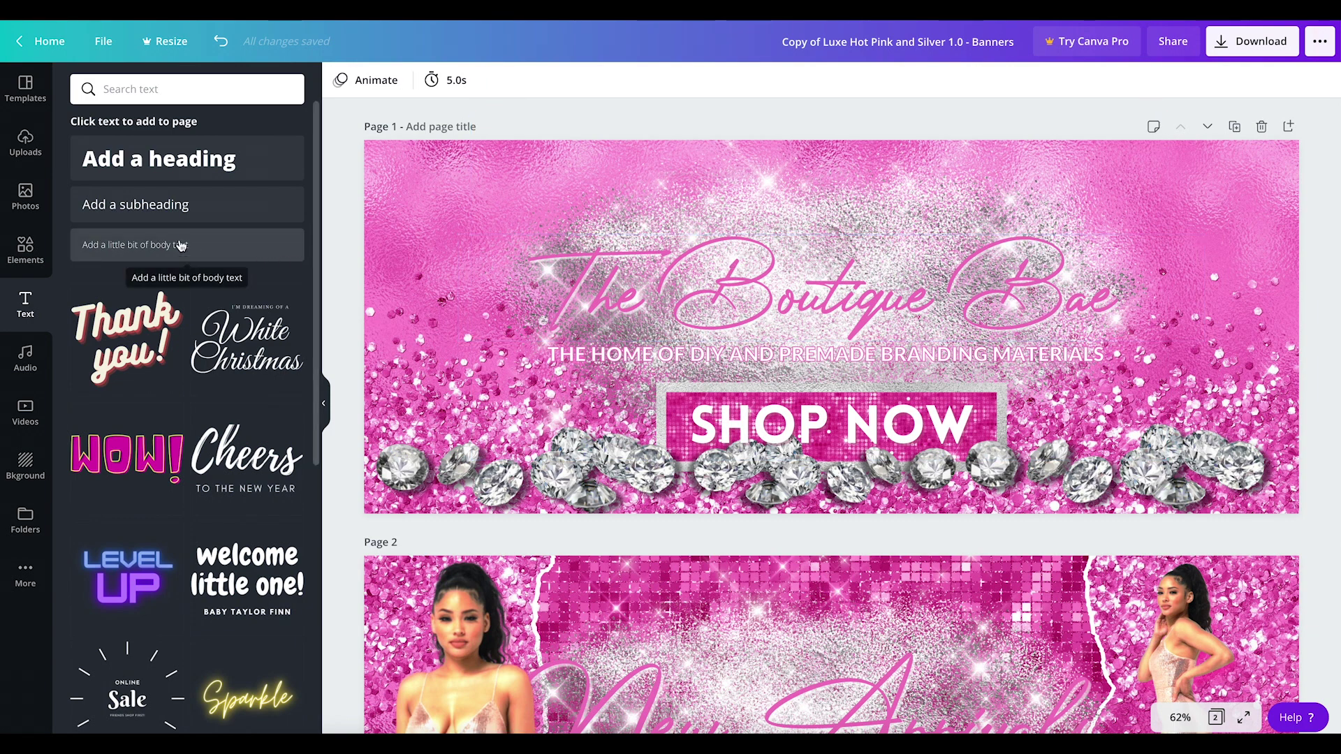
- Place the uploaded side-view photo of the model in the rose-gold dress on the banner's left side and open its image effects
click(25, 155)
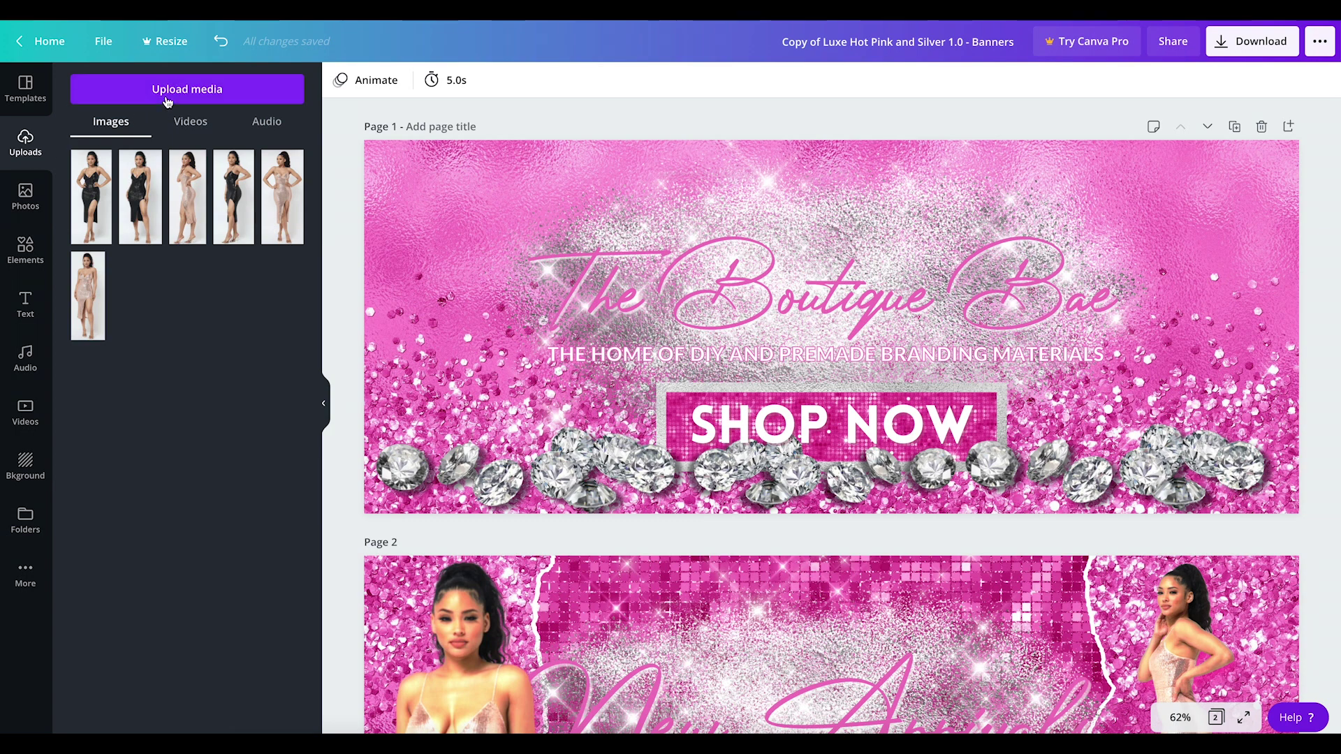
mouse_move(215, 198)
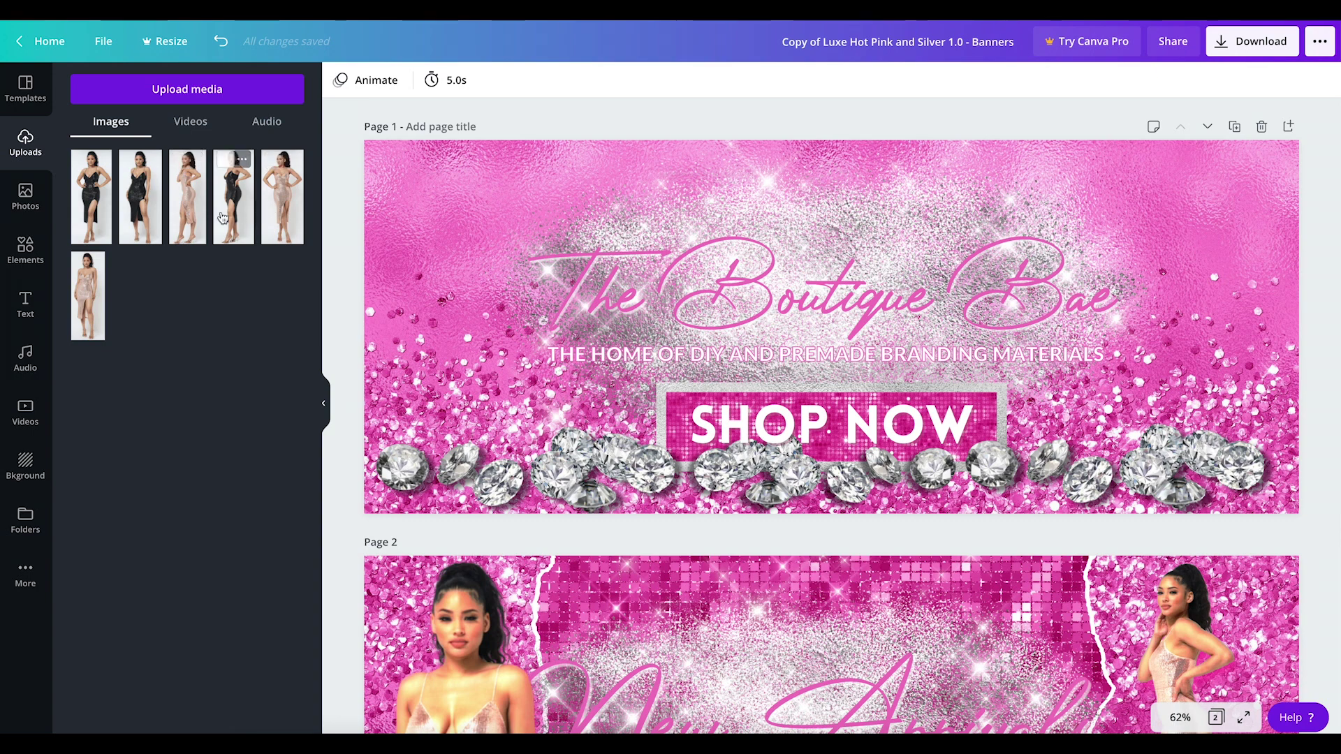
click(187, 209)
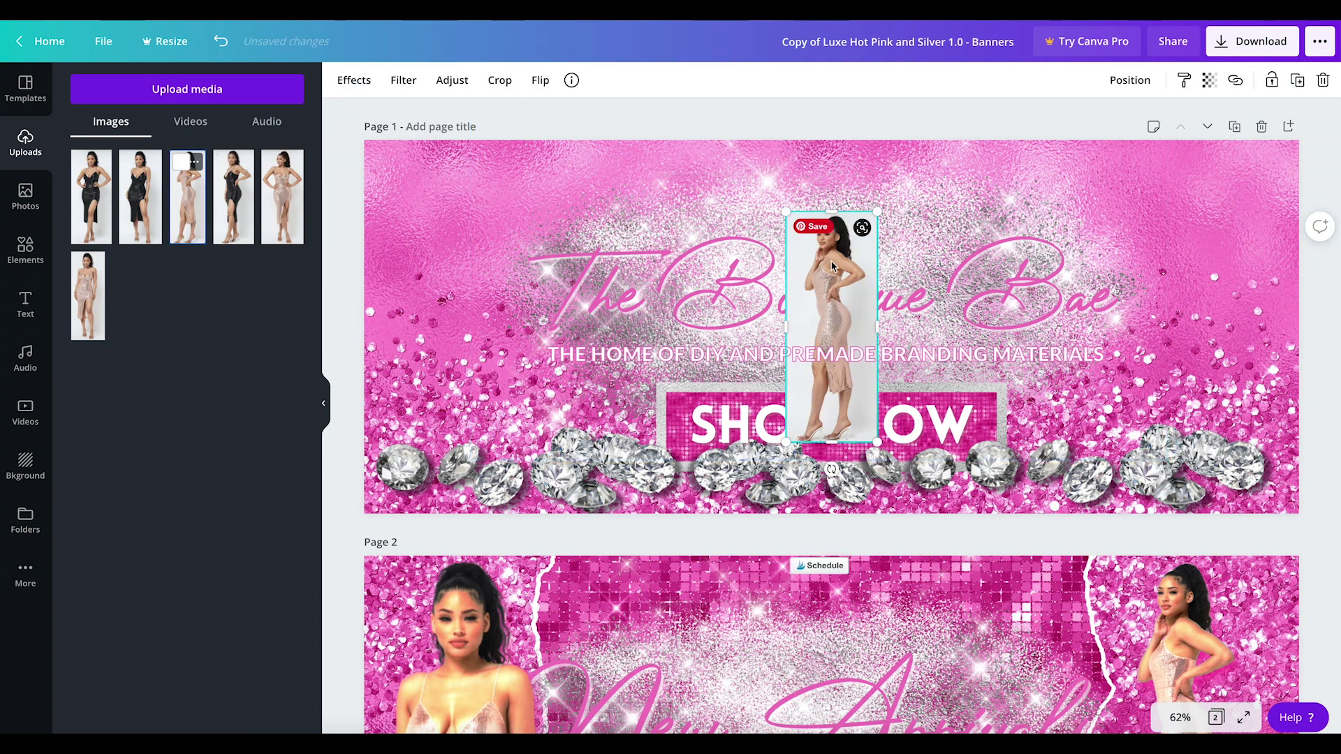
drag(831, 266, 461, 297)
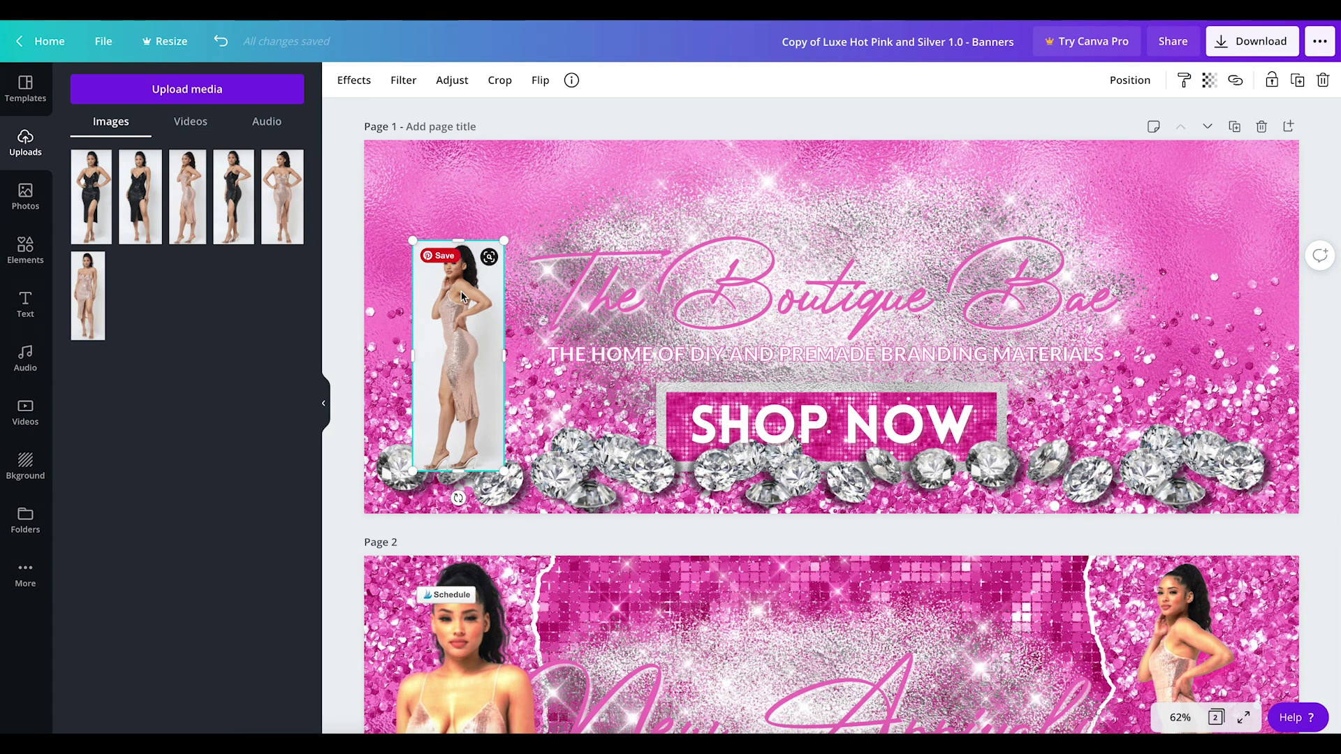
click(353, 80)
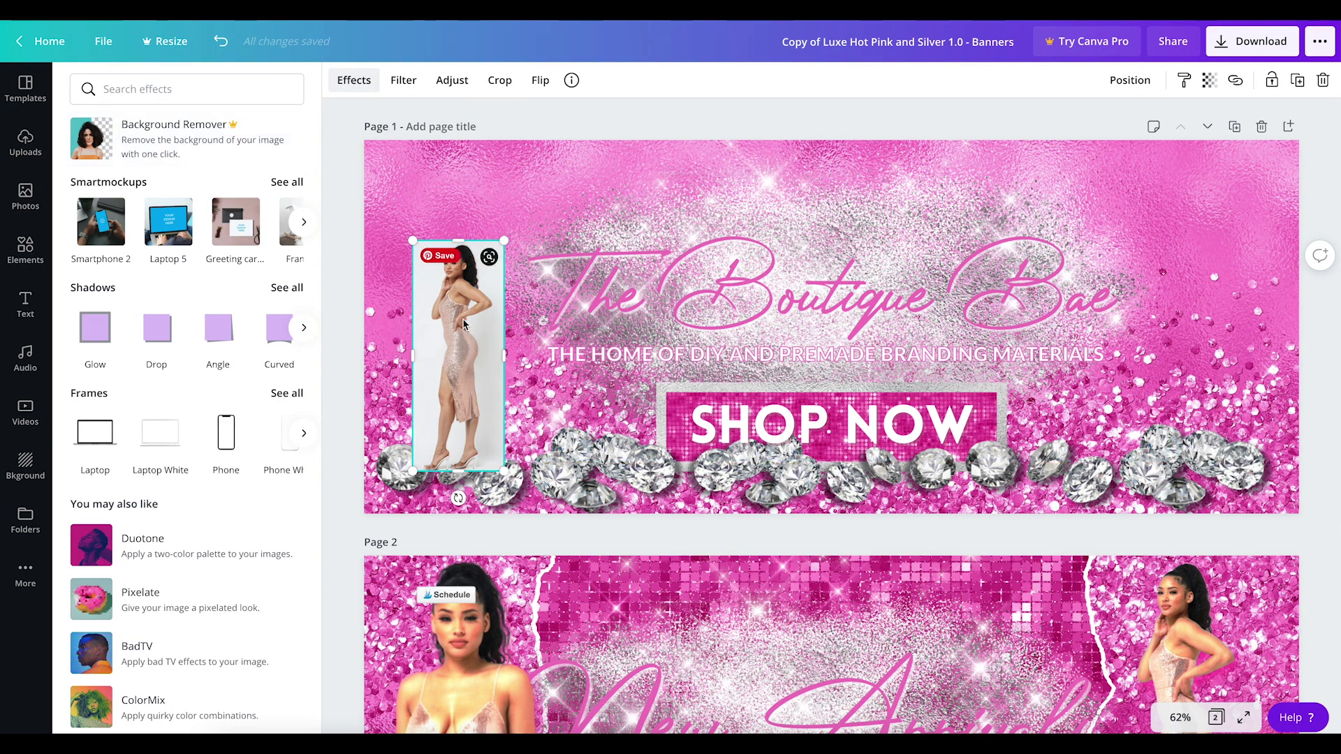
drag(454, 334, 448, 276)
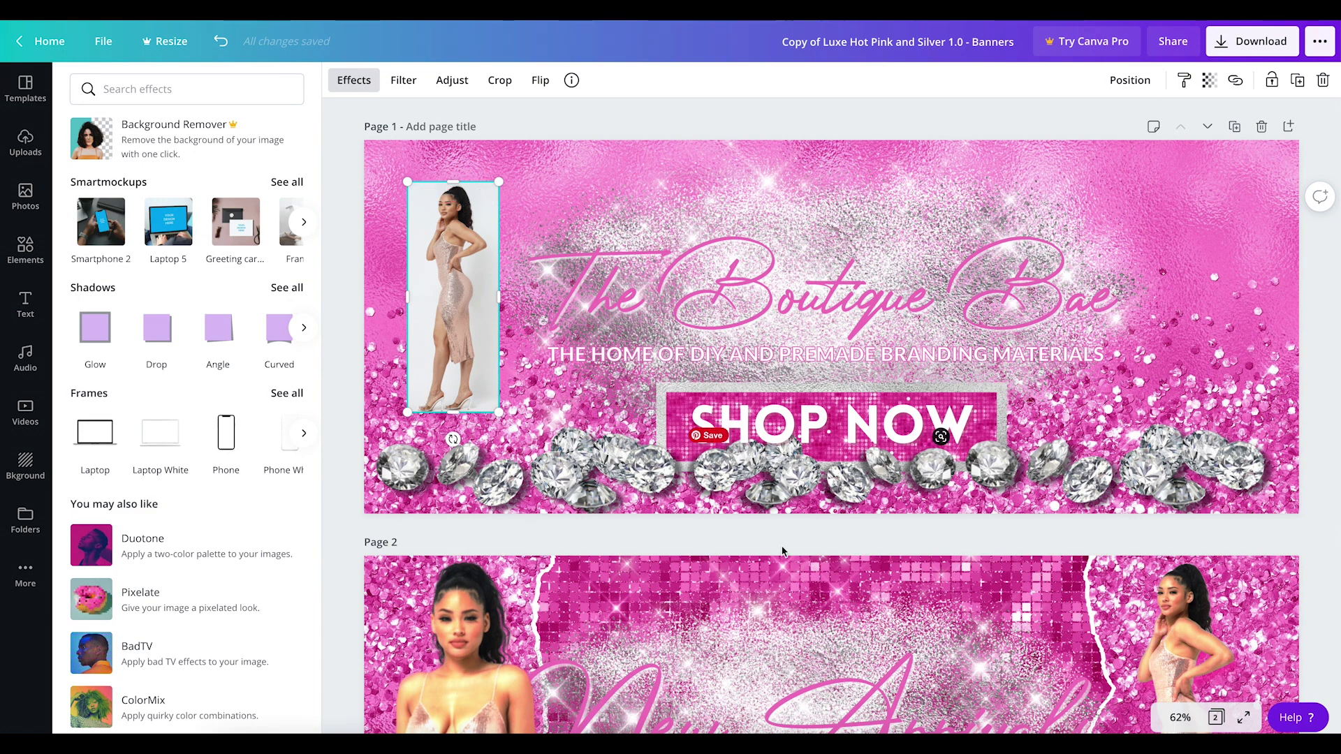
- Switch to the Canva desktop app, open the copied Luxe Hot Pink and Silver 1.0 banners and delete both model photos from page 1
click(1083, 724)
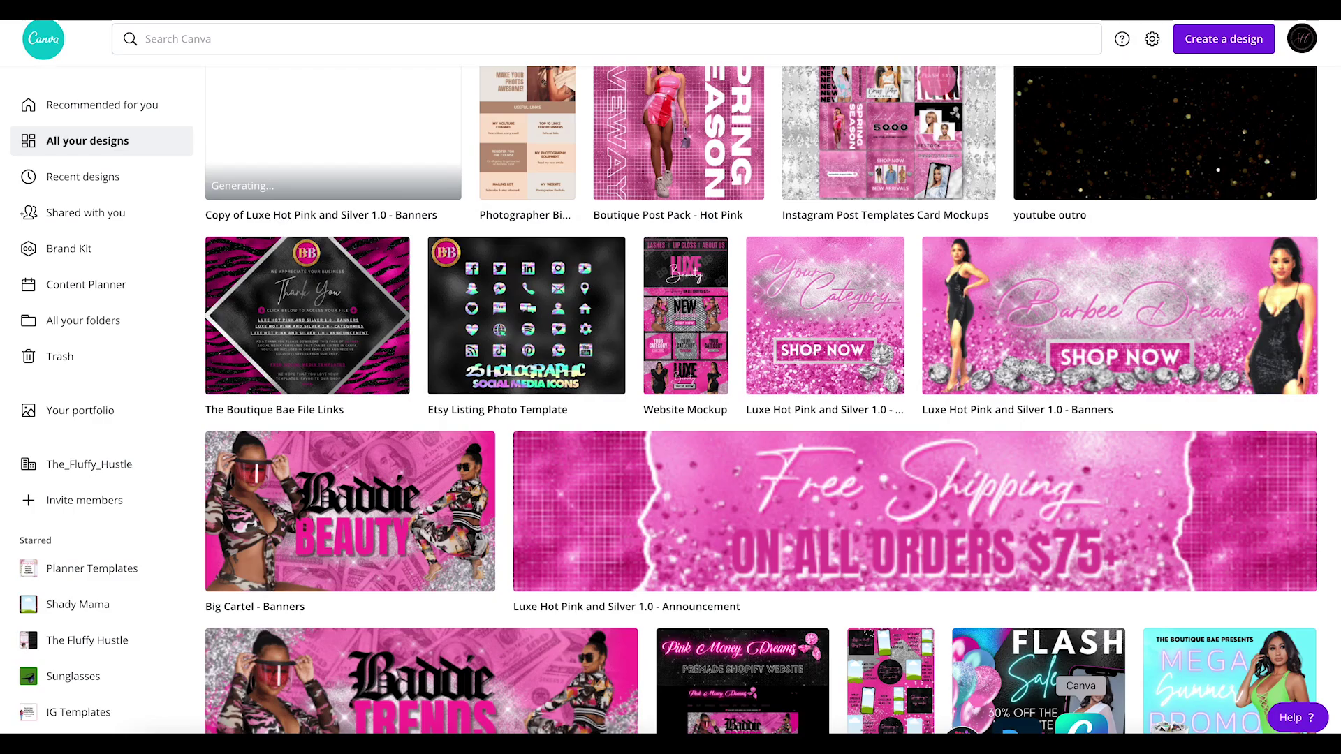
scroll(831, 569, up, 2)
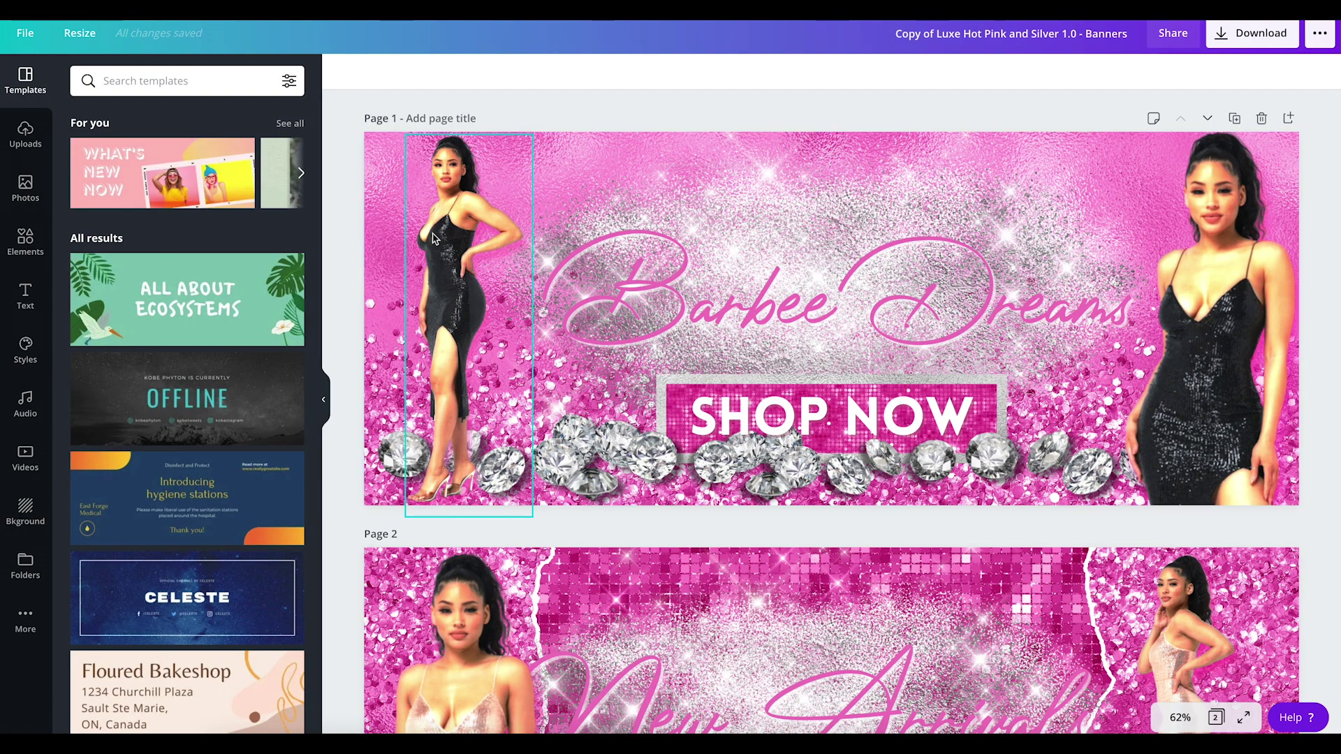
click(457, 317)
key(Delete)
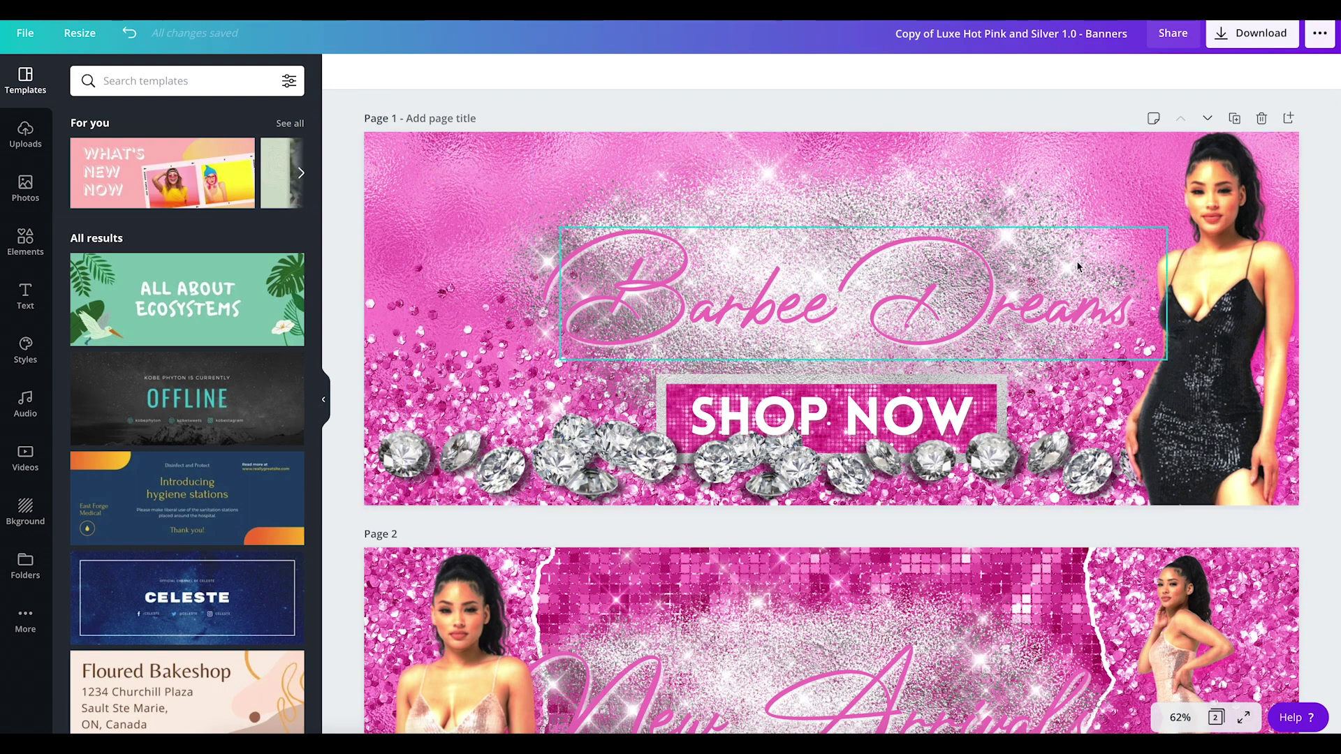
click(1221, 312)
key(Delete)
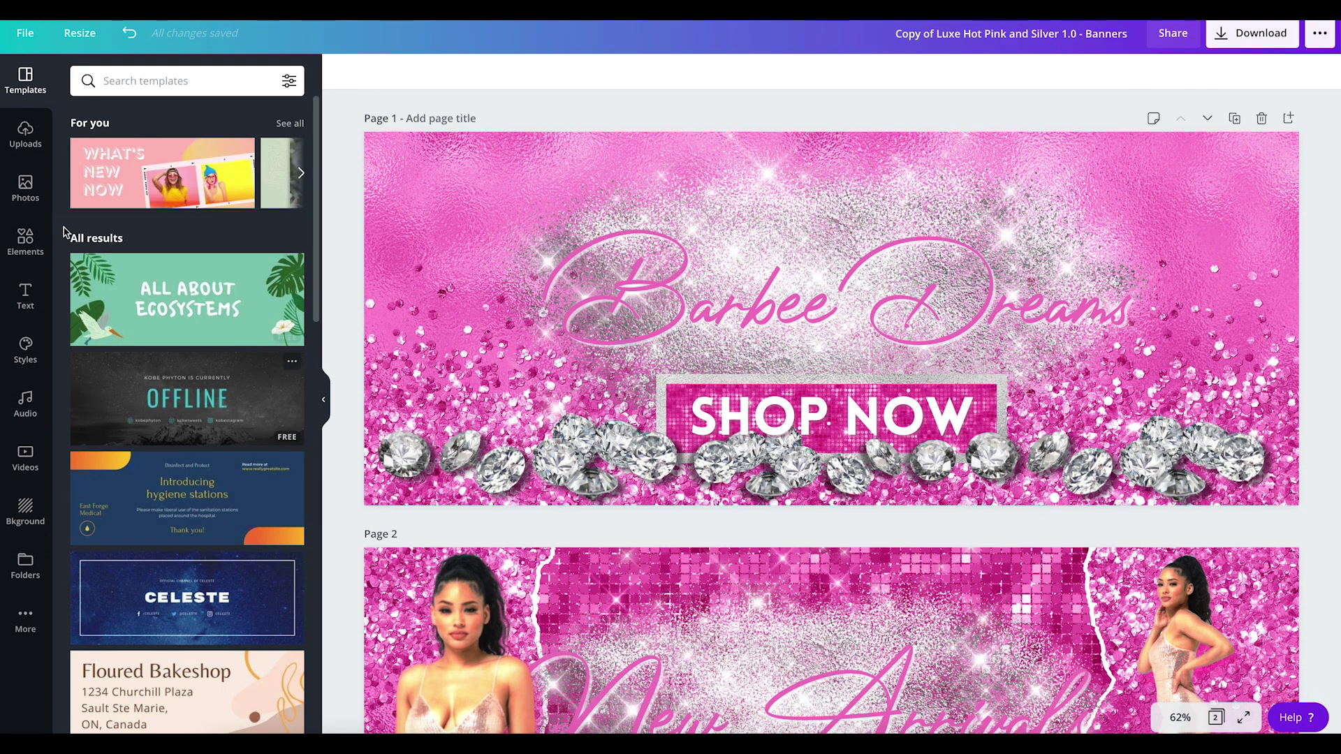
- Add the side-view rose-gold dress model photo from the Models 2 folder to page 1 and move it to the banner's left side
click(24, 136)
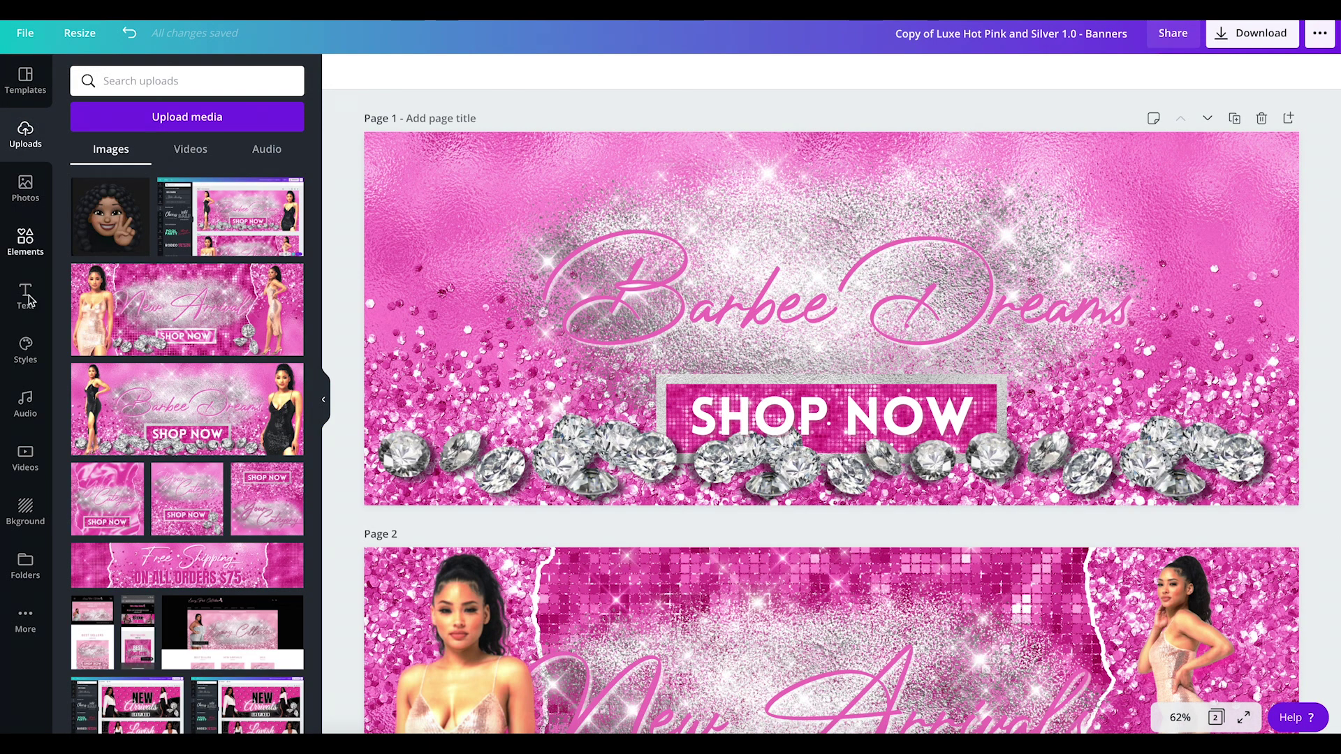
click(27, 561)
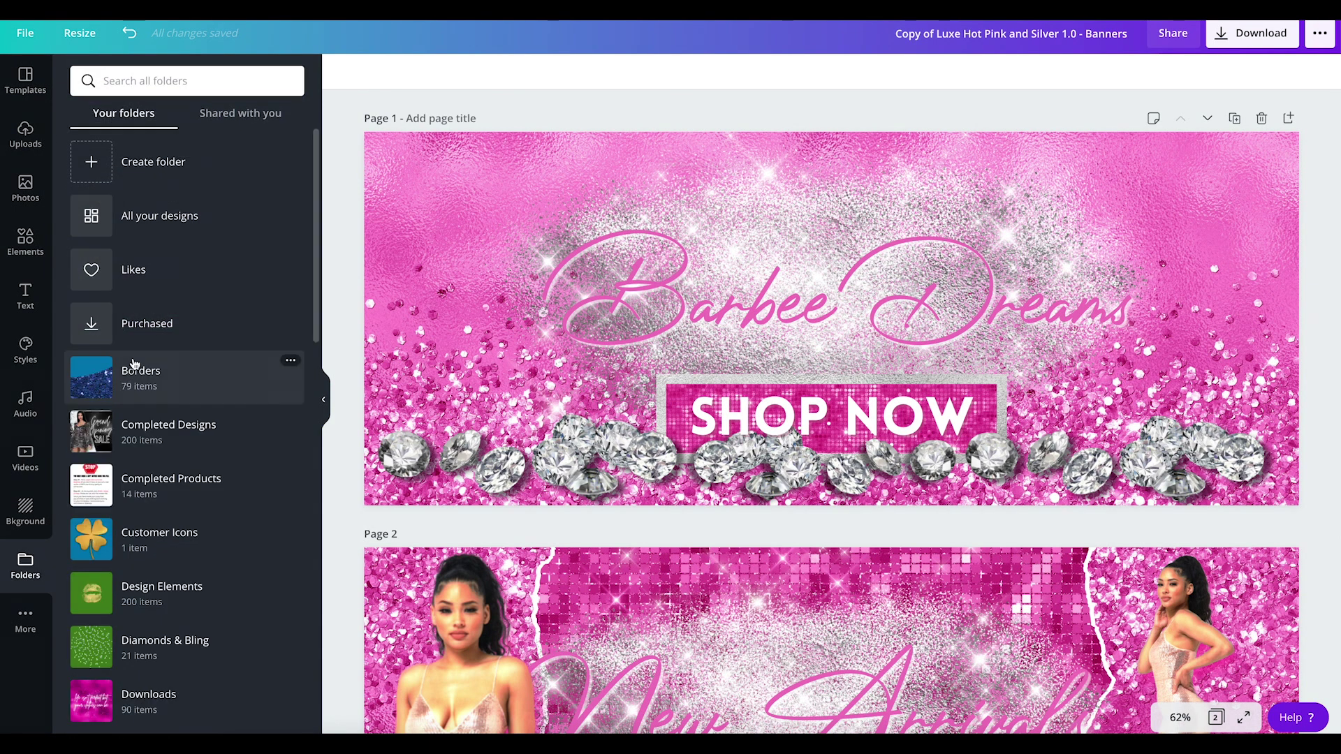
scroll(169, 408, down, 8)
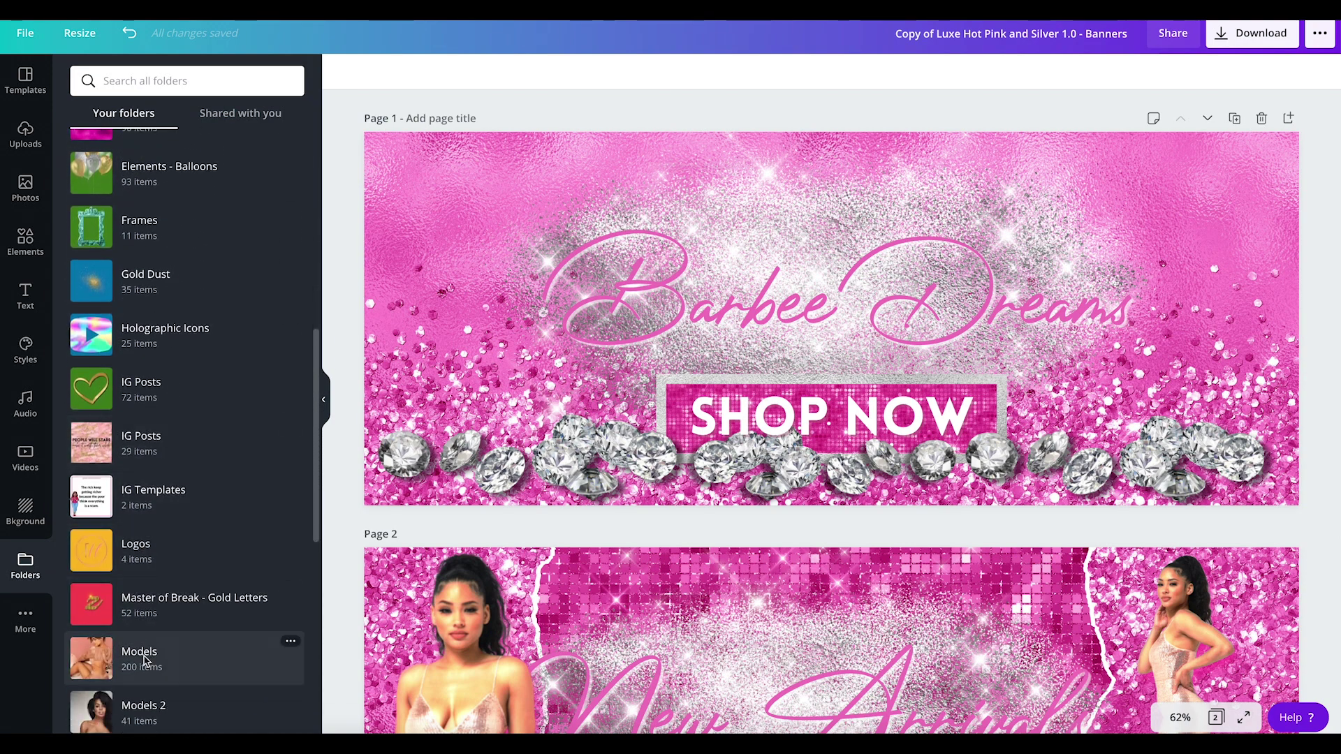
scroll(145, 660, down, 2)
click(145, 611)
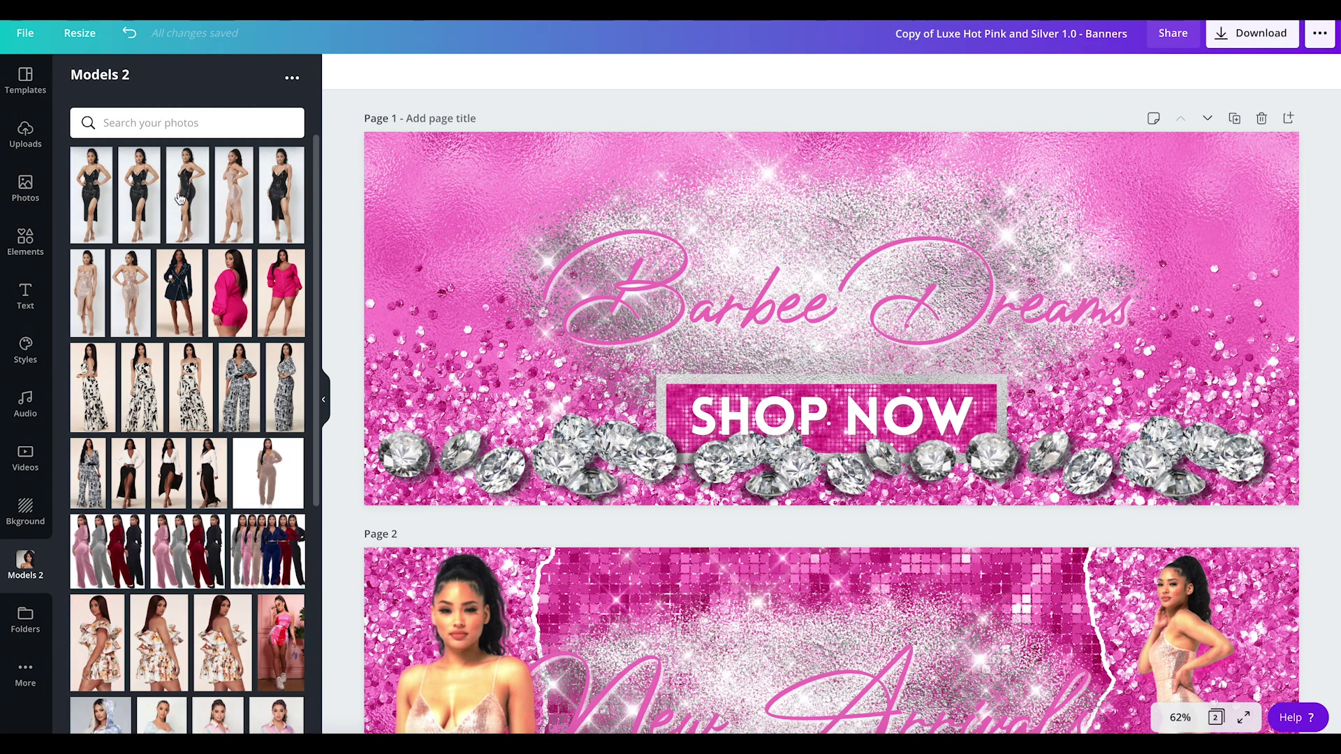
click(230, 203)
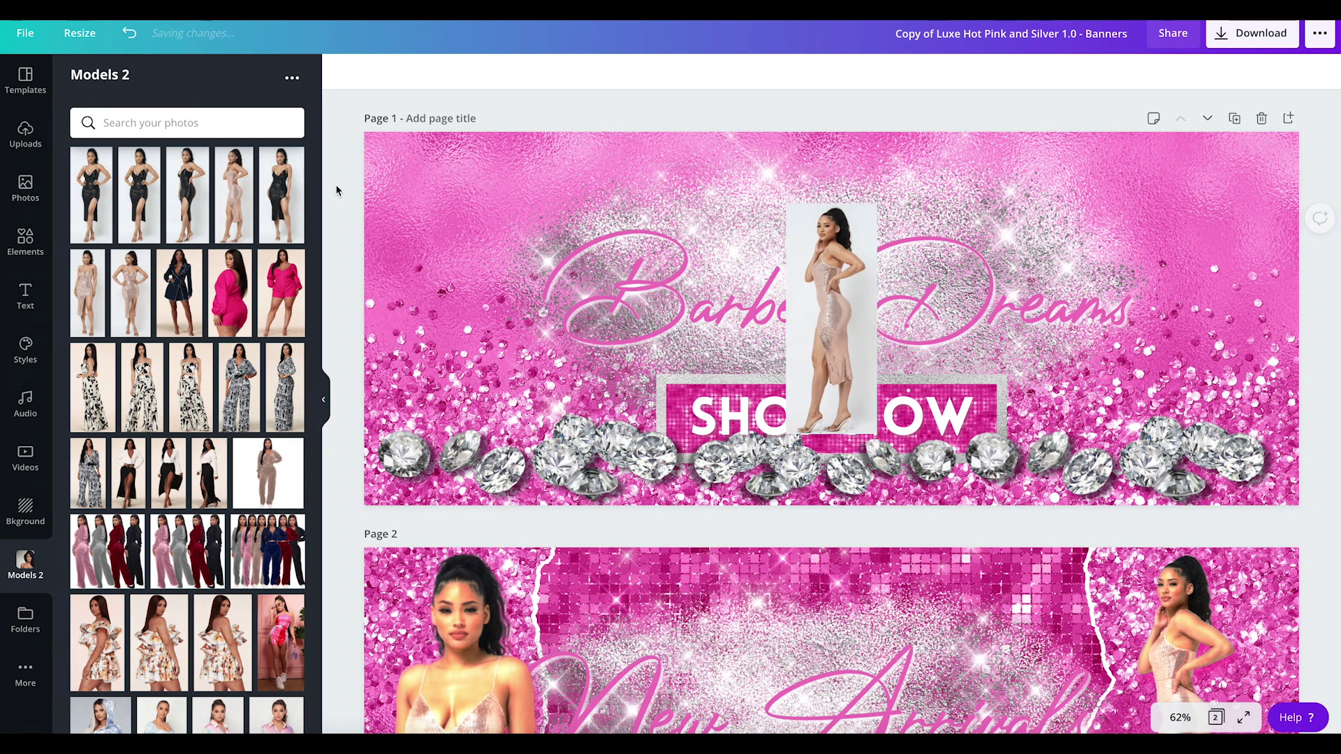
click(335, 188)
click(827, 325)
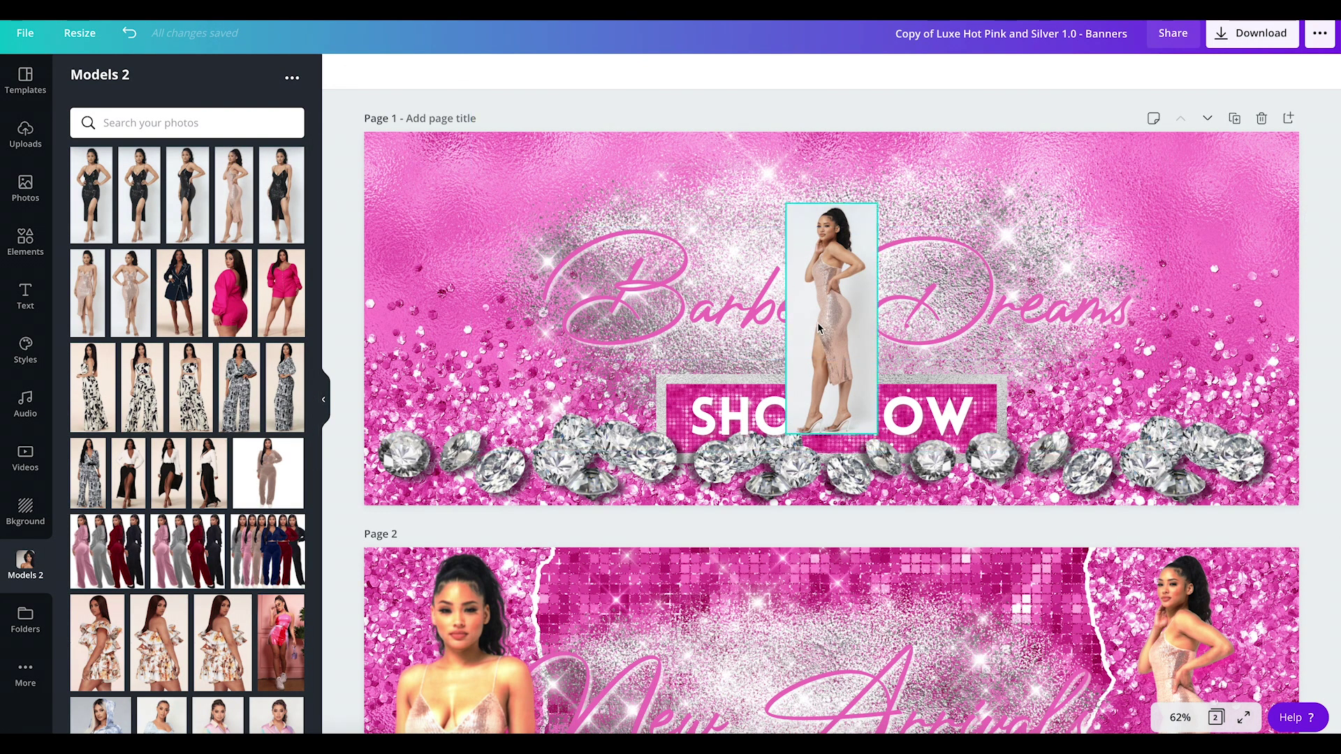
drag(827, 324, 467, 357)
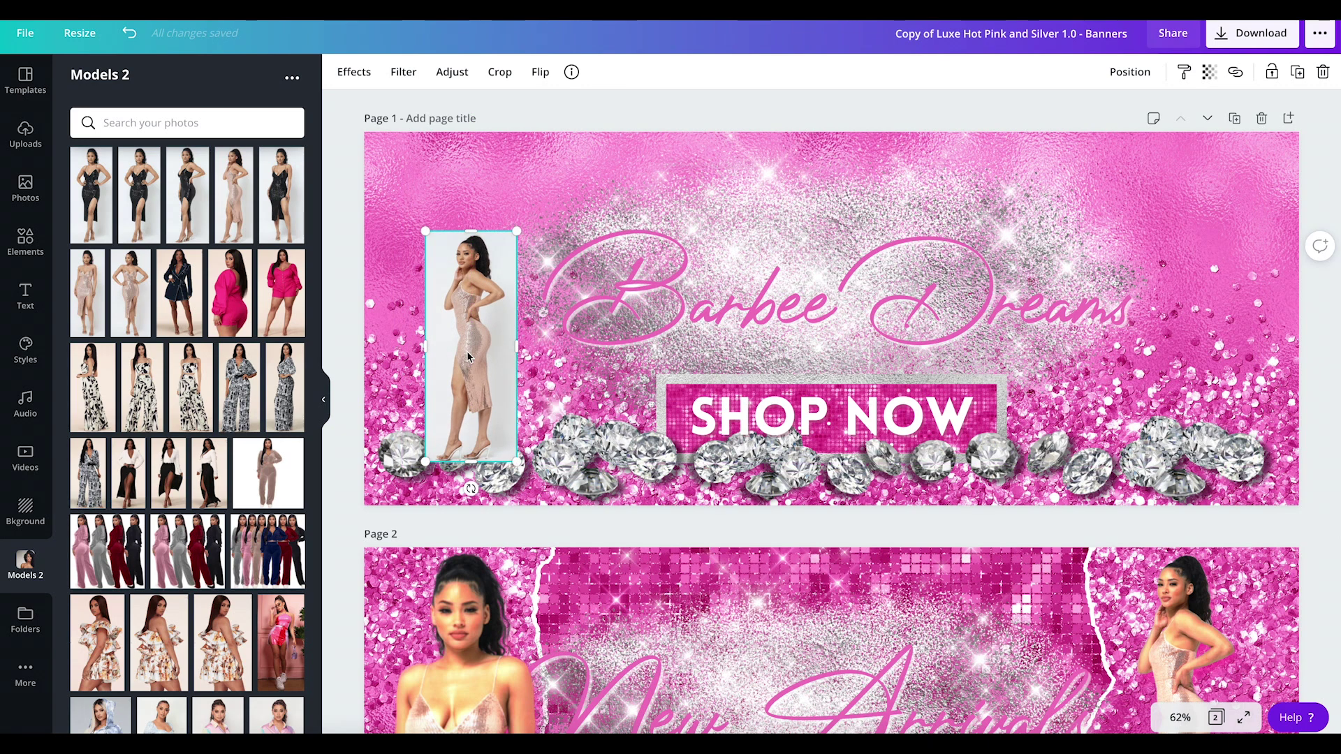
- Remove the background from the rose-gold dress model photo with Background Remover and apply the result
click(353, 72)
click(218, 125)
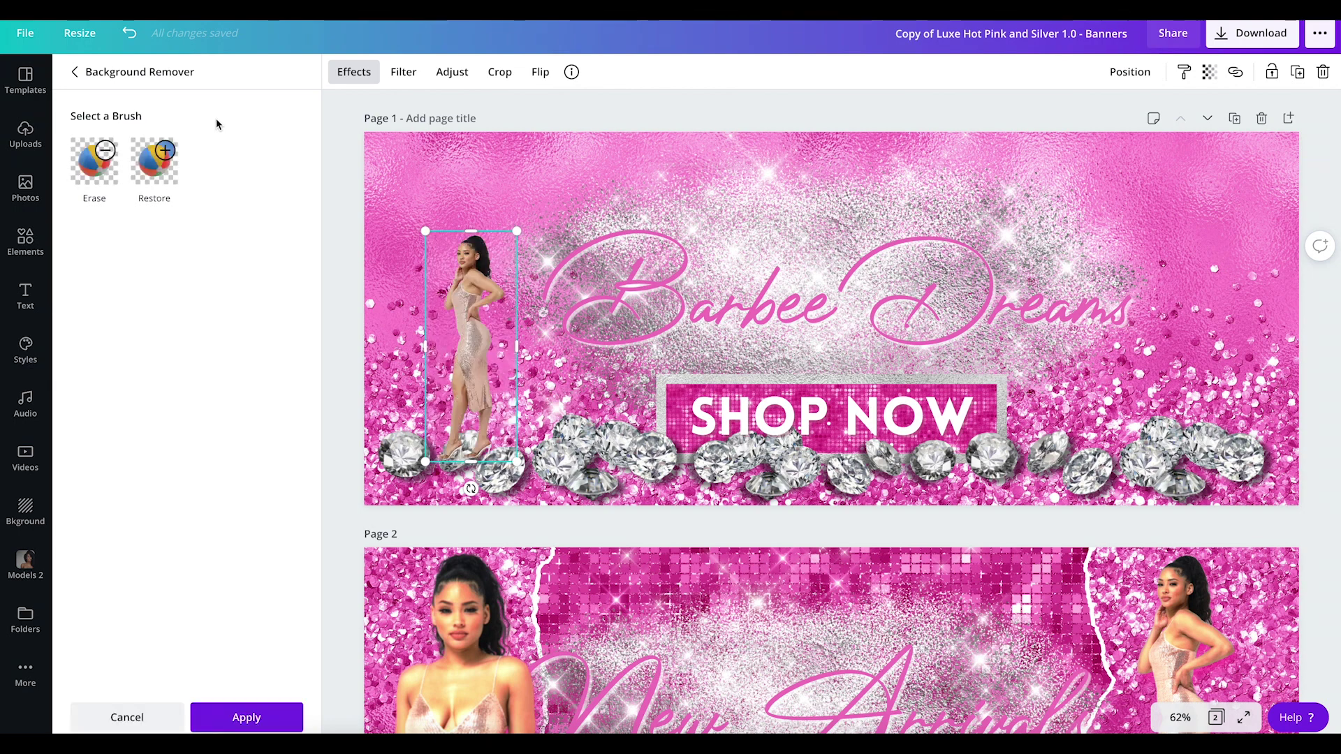
click(274, 717)
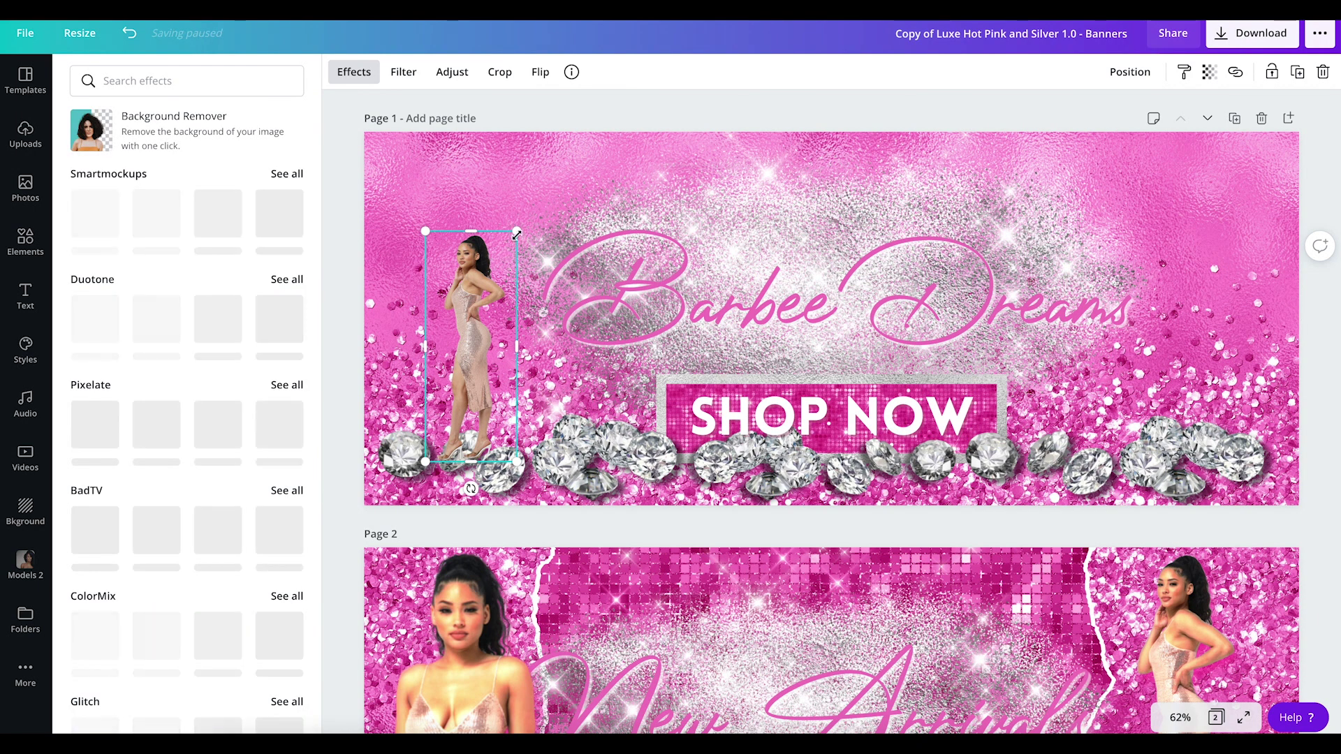
- Enlarge the cut-out model to nearly the banner's full height and place her at the right end of the page 1 banner
drag(516, 231, 582, 66)
drag(484, 238, 1152, 303)
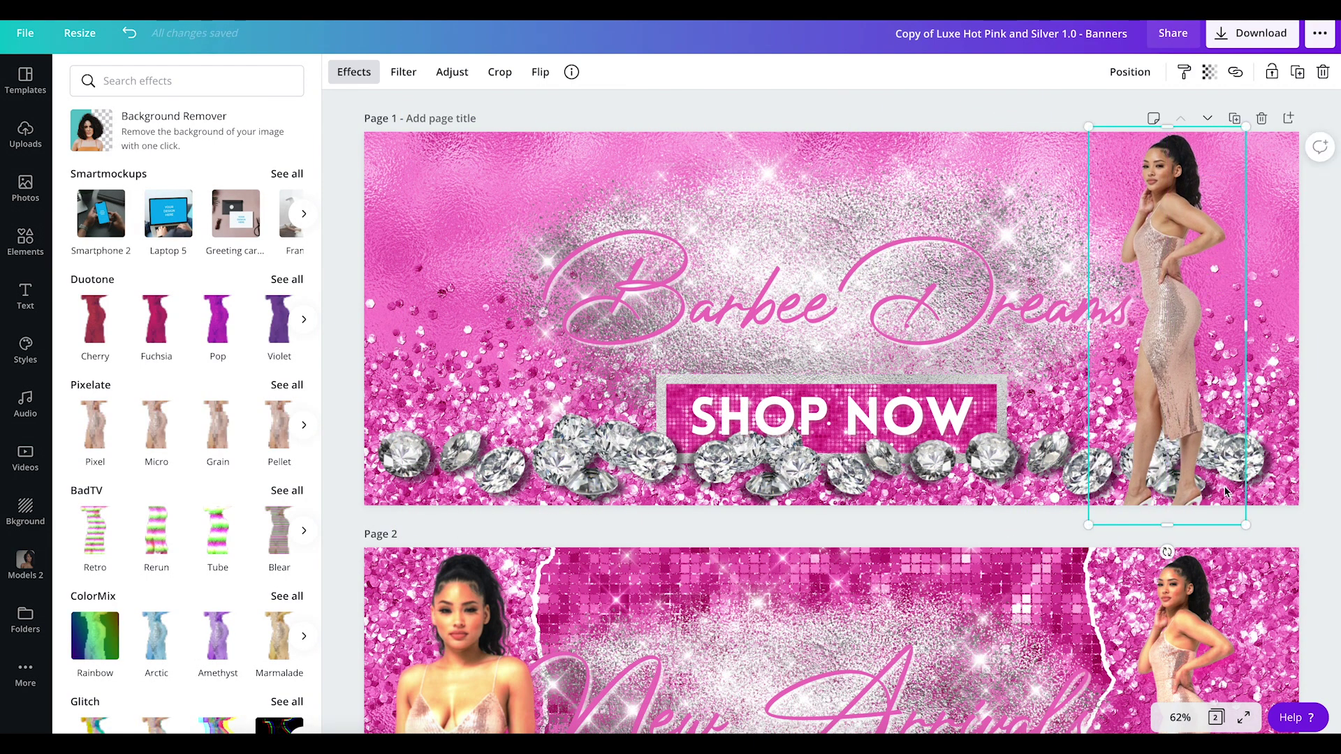
drag(1235, 507, 1215, 457)
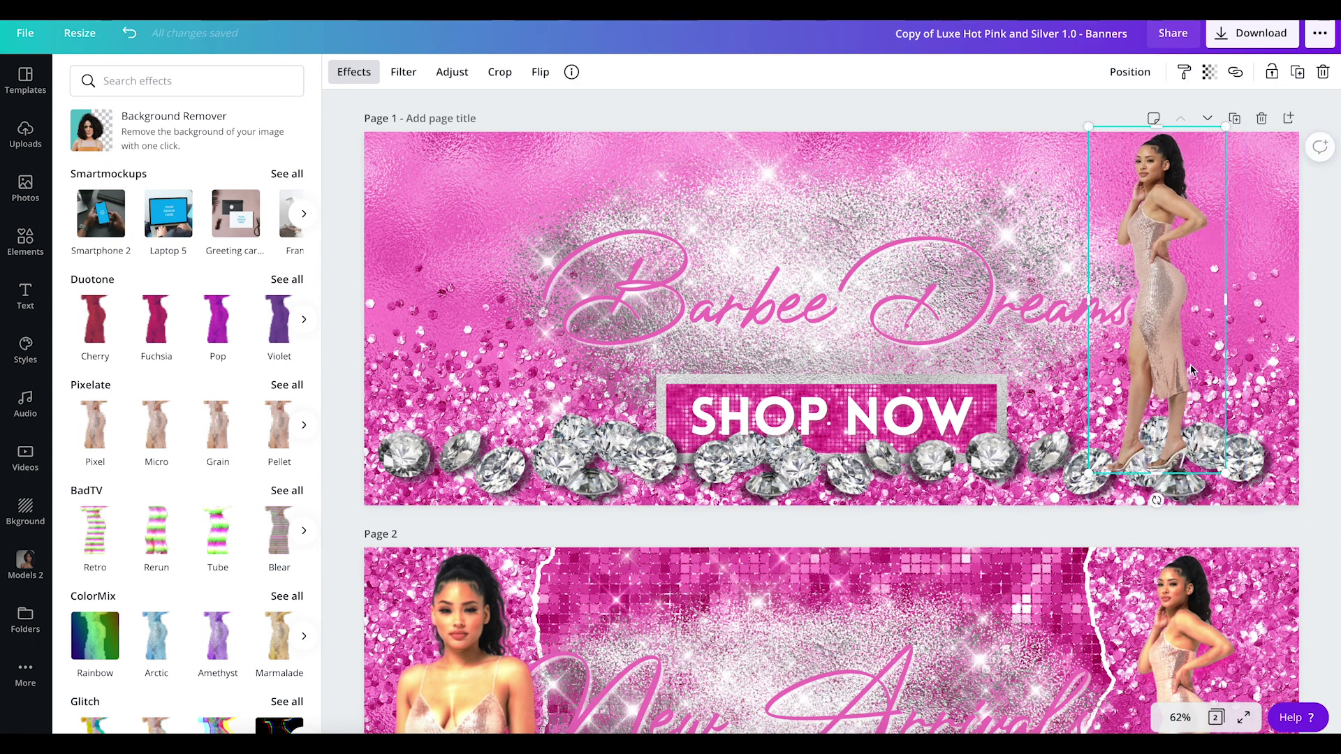
drag(1158, 360, 1198, 370)
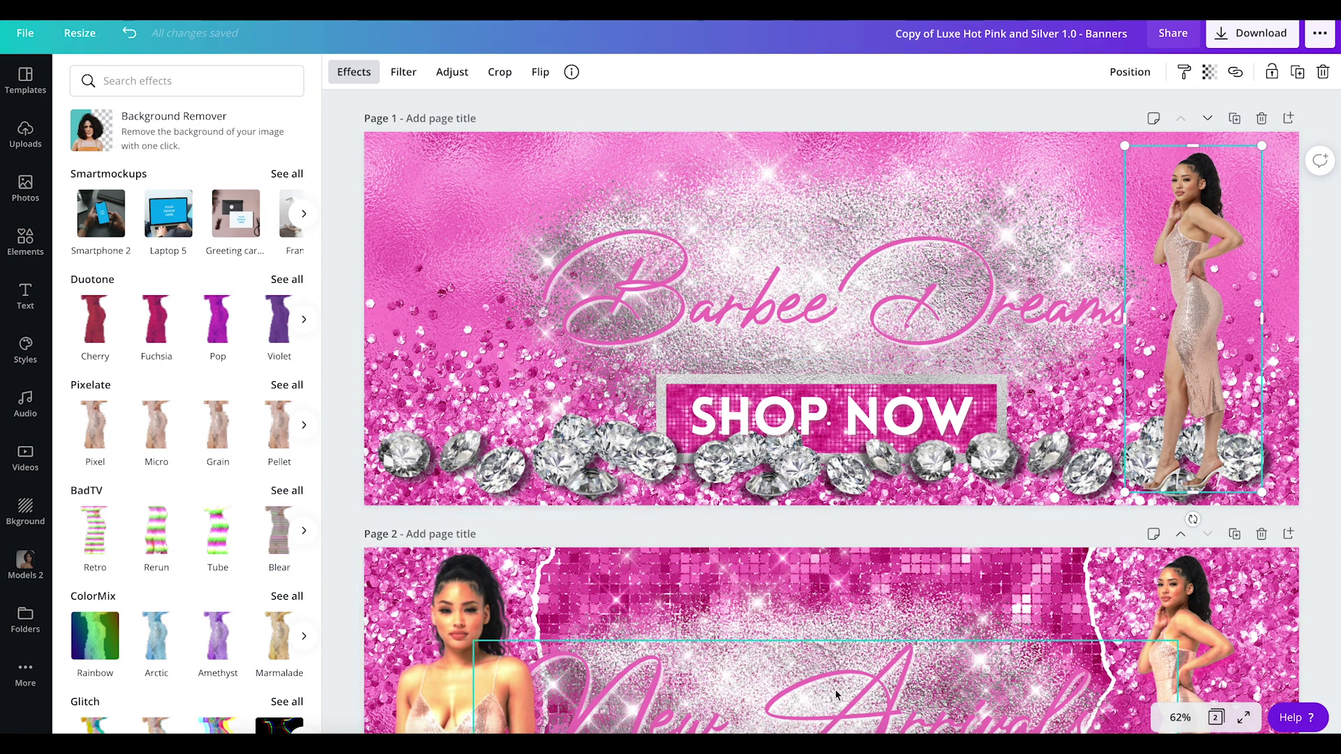
- Switch back to the Canva window with The Boutique Bae banner and look over the image effects available for the model photo
click(869, 728)
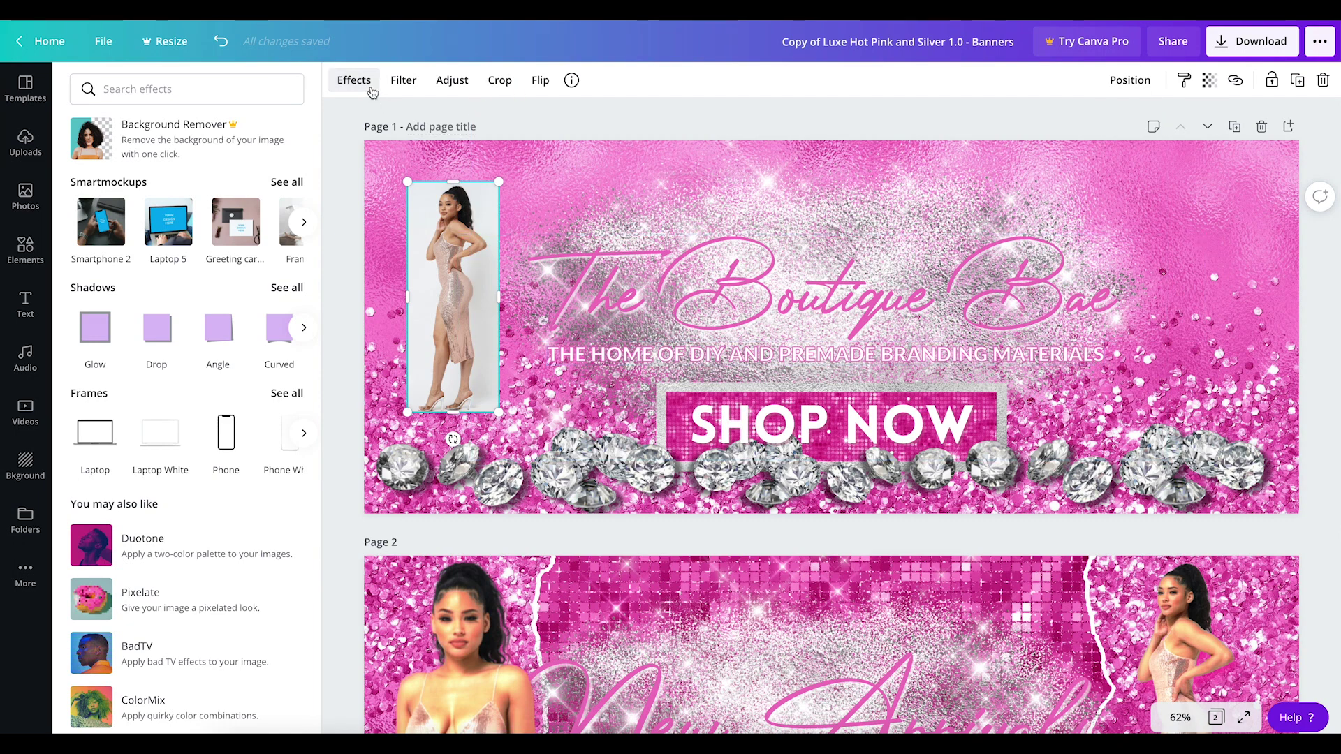
scroll(272, 419, down, 3)
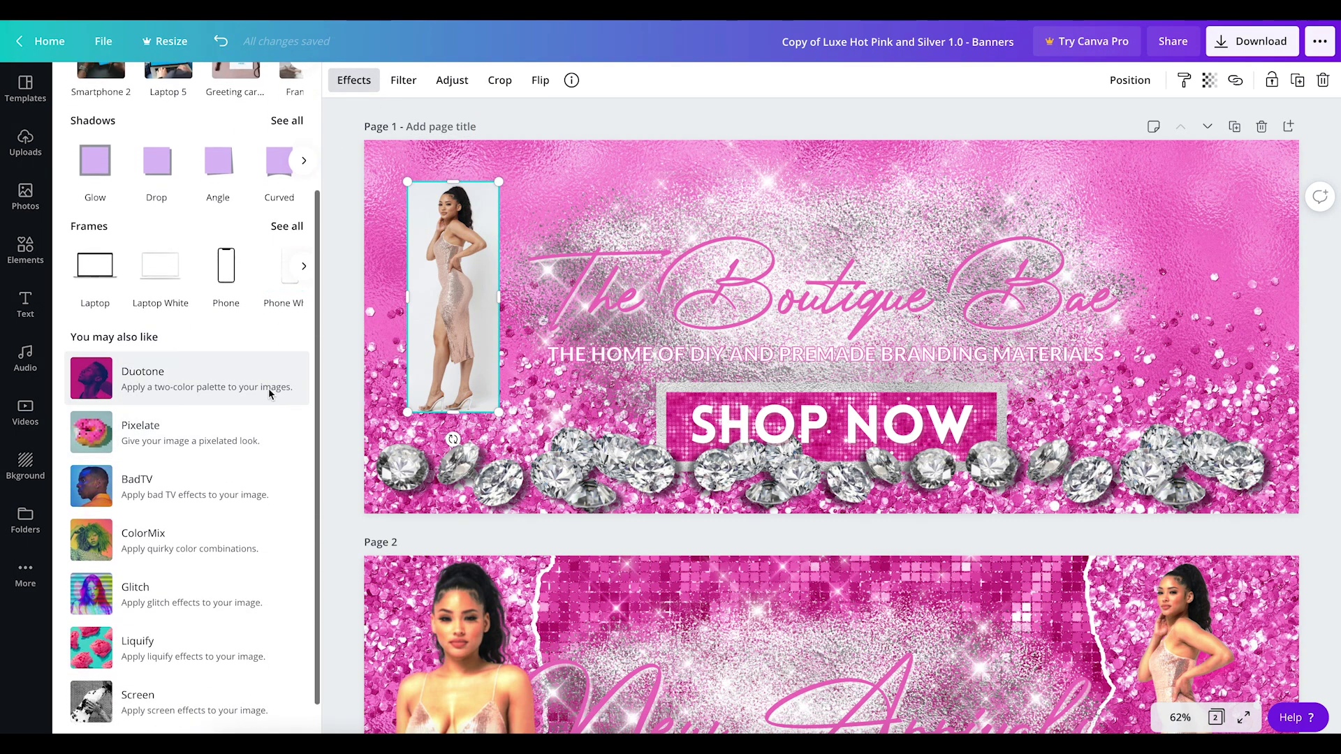
scroll(269, 388, down, 1)
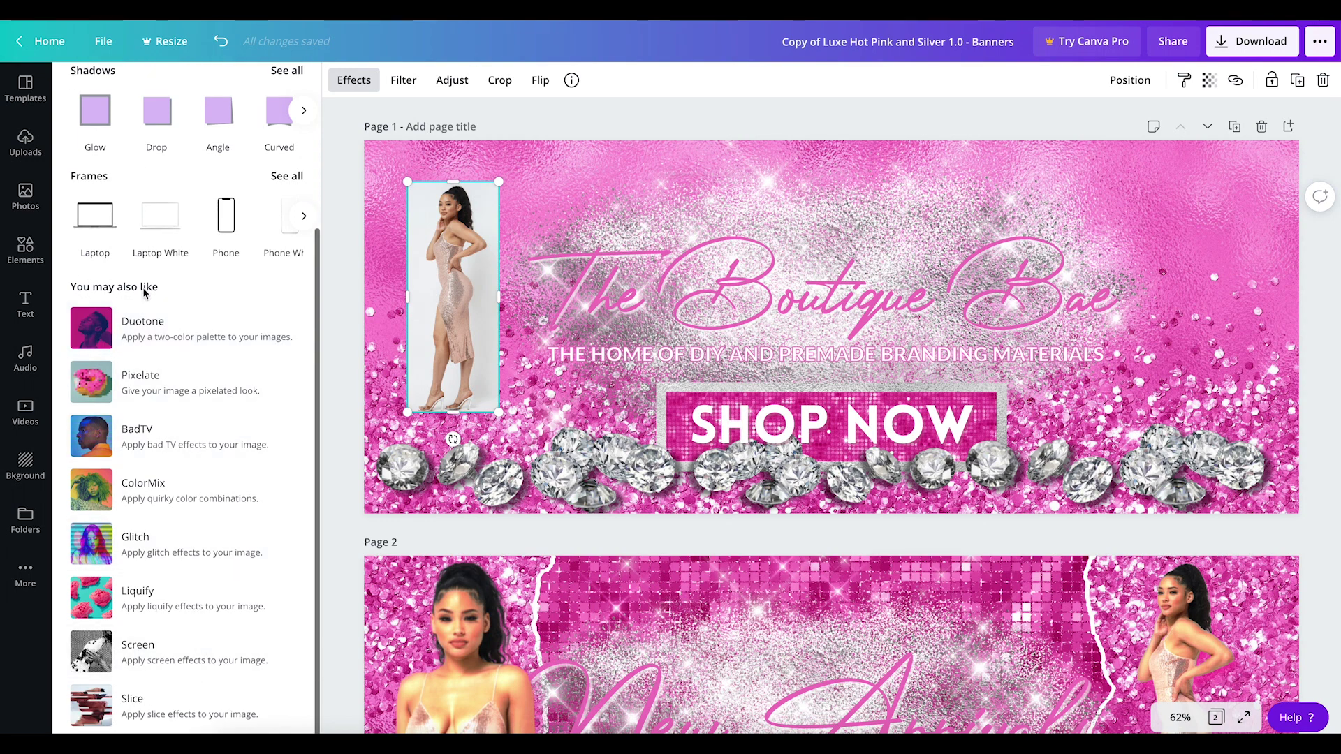
scroll(132, 241, up, 3)
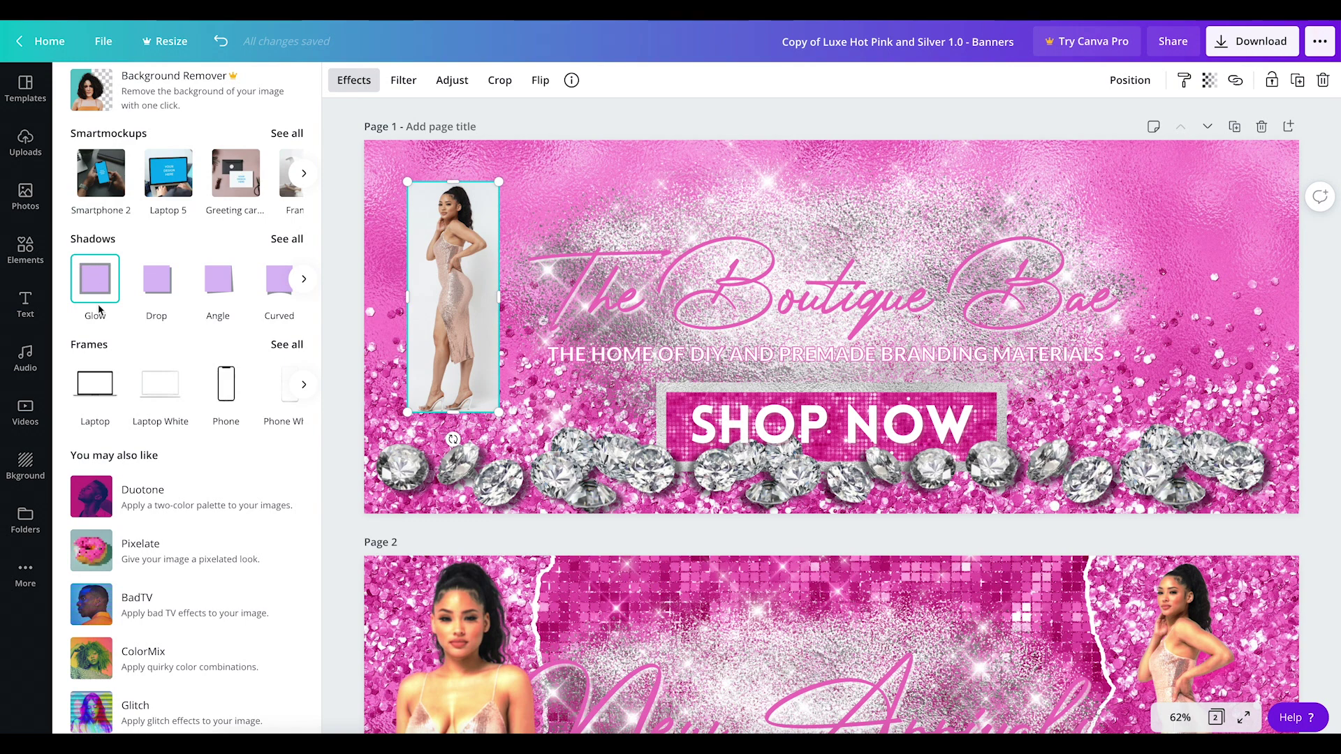
scroll(94, 328, down, 3)
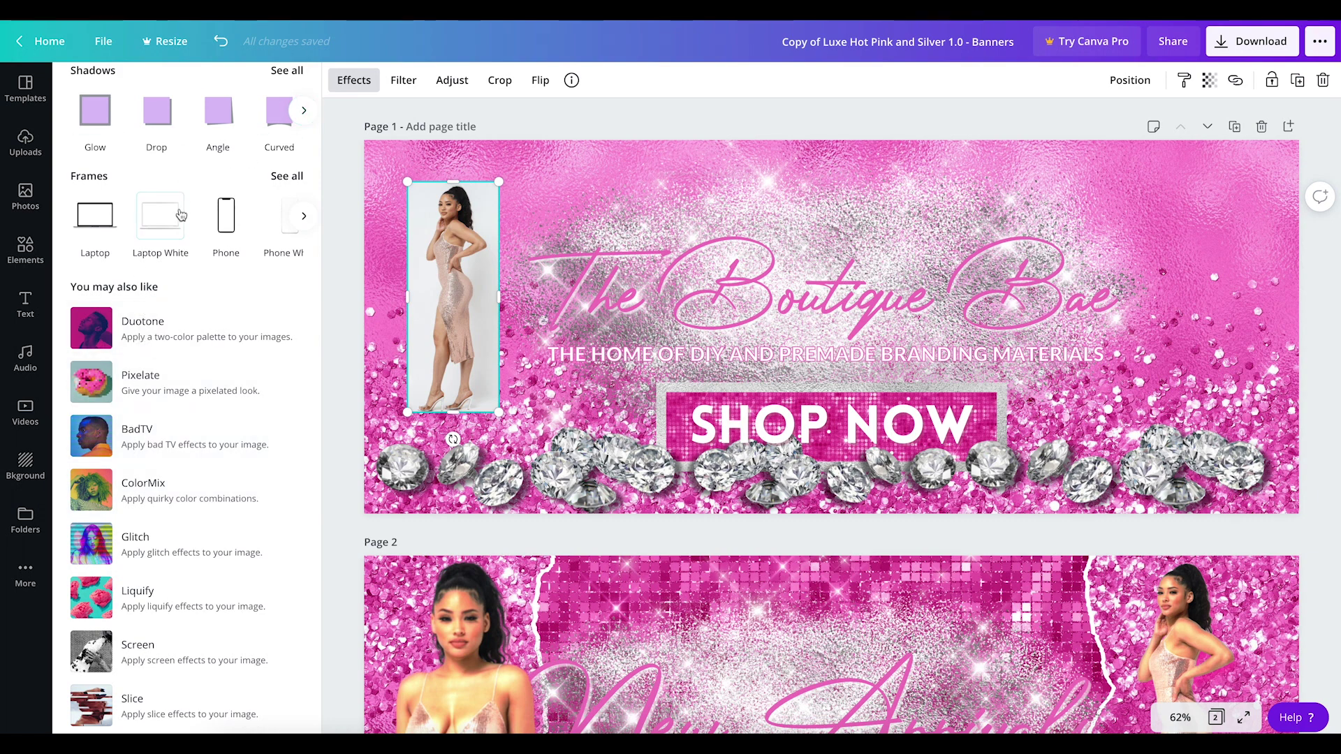
scroll(179, 220, up, 2)
scroll(179, 220, down, 2)
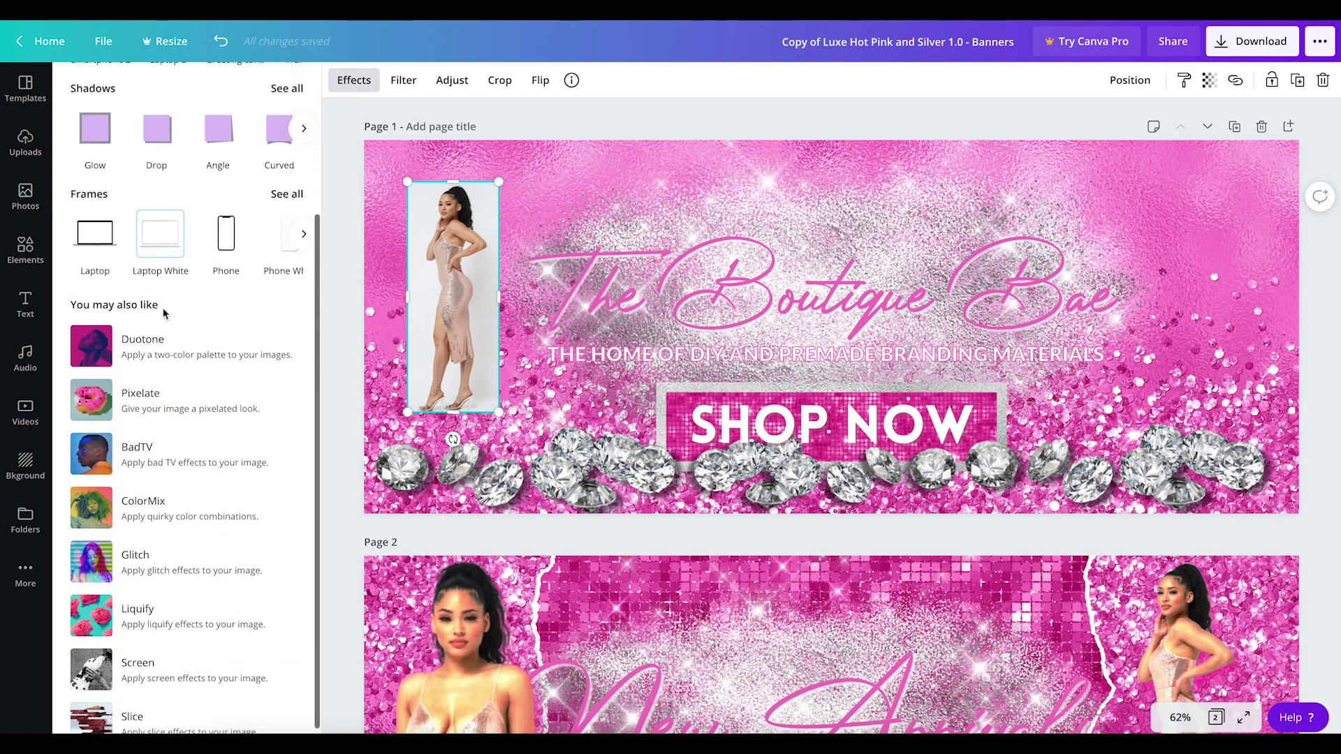
- Connect the Duotone effect to the image effects for the model photo
click(147, 358)
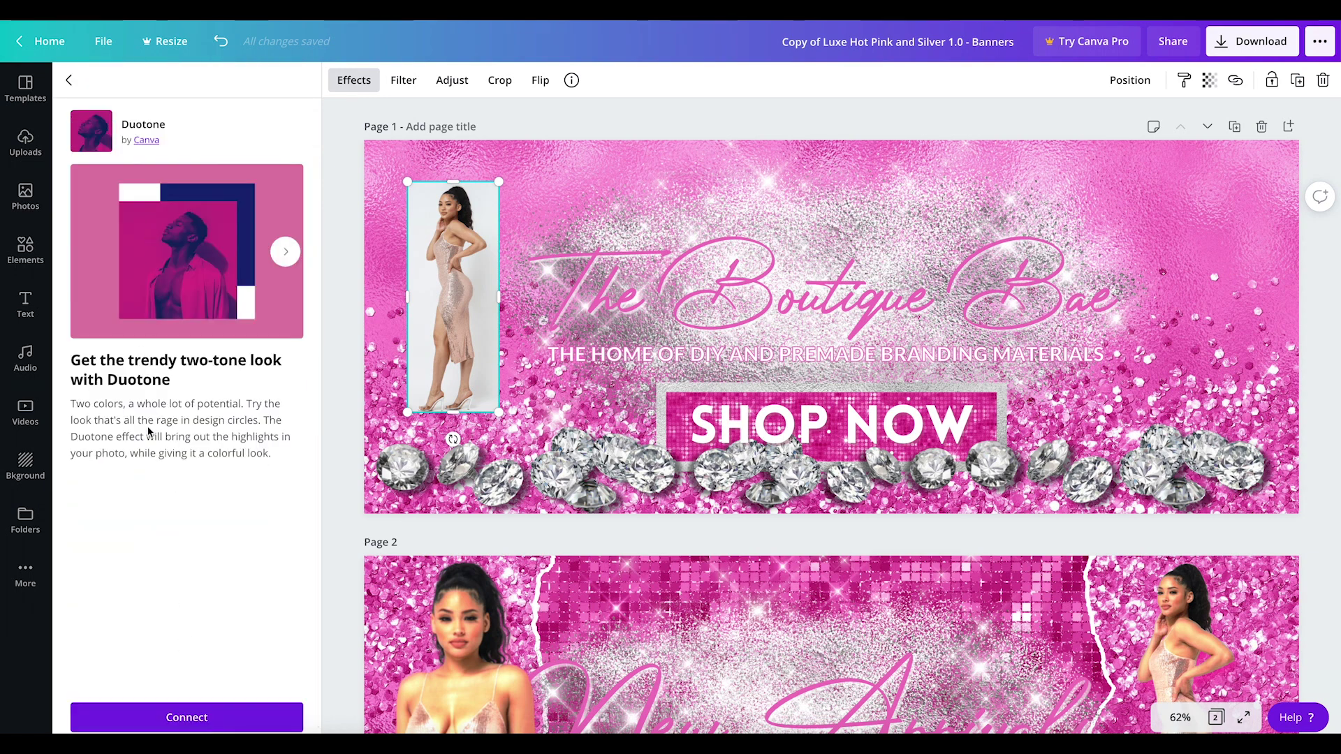
click(173, 717)
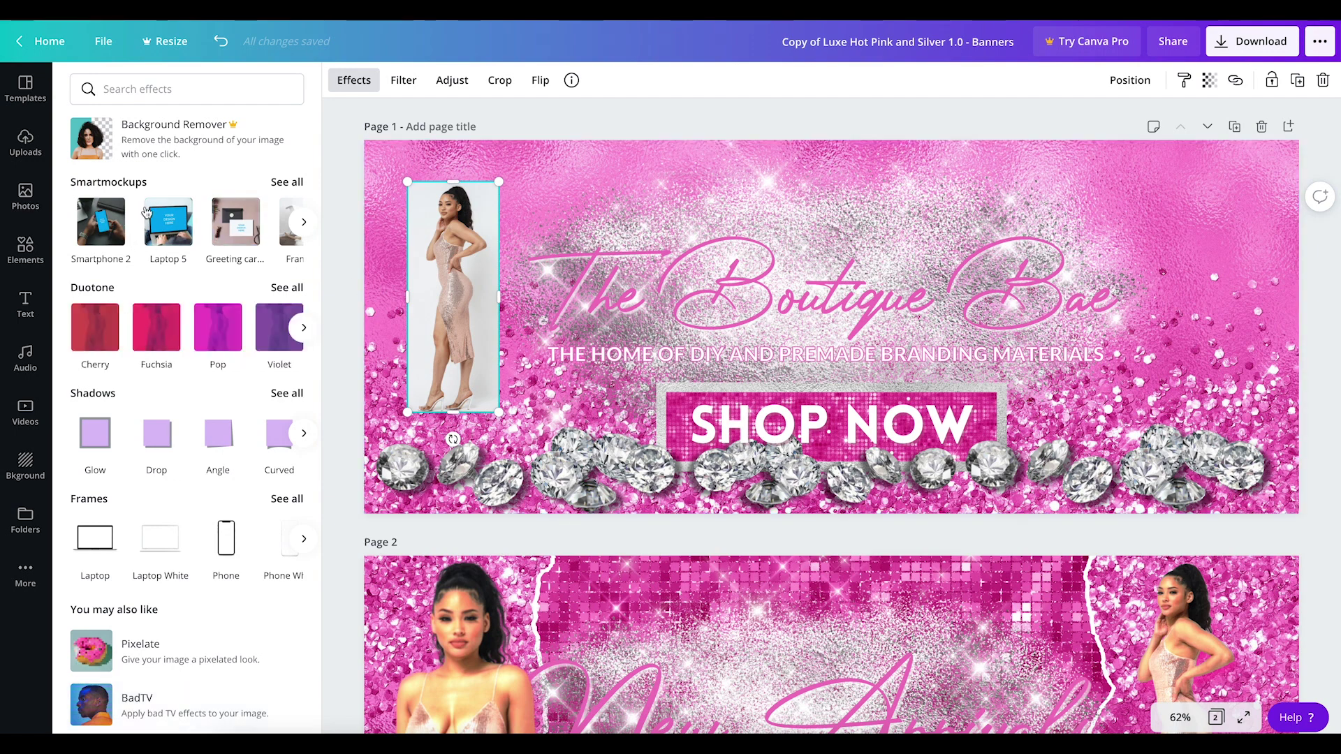
click(120, 245)
- Try the Phone White frame on the model photo, browse the other frames, and cancel the effect
scroll(143, 391, down, 2)
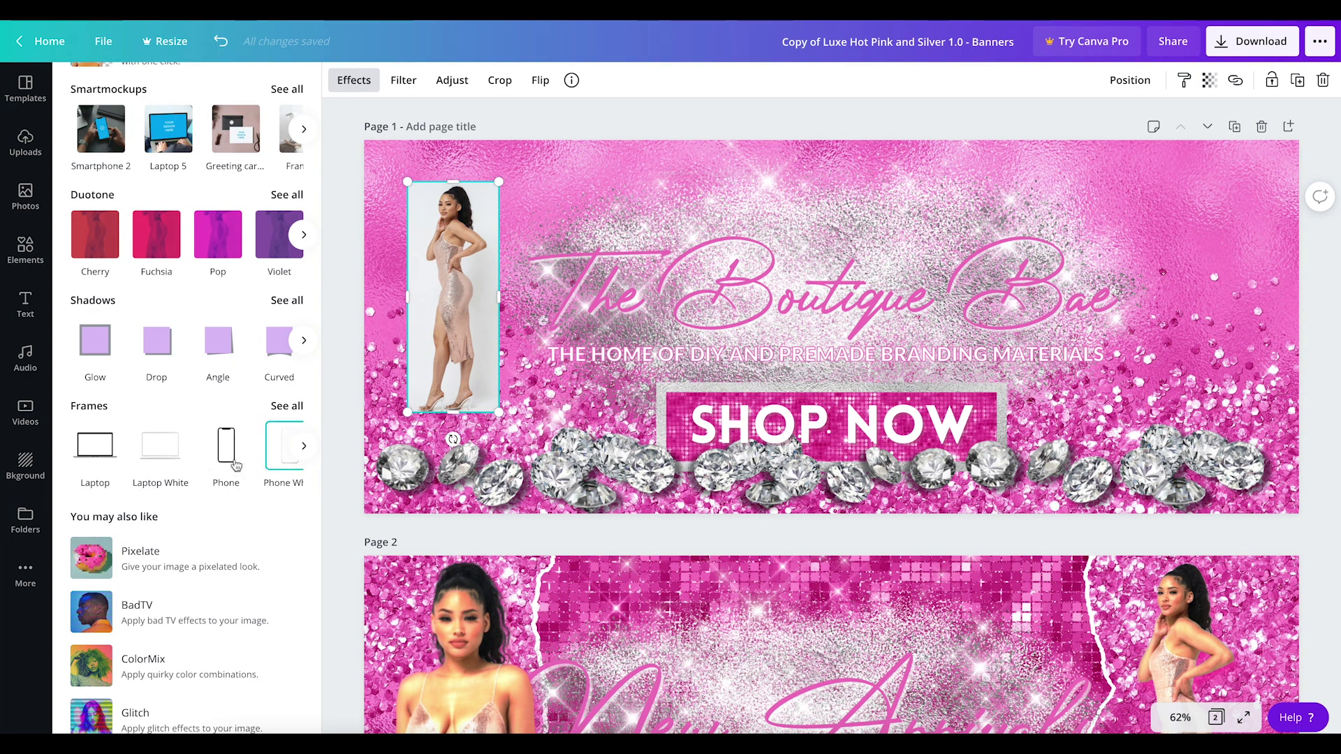
click(303, 446)
scroll(218, 469, right, 1)
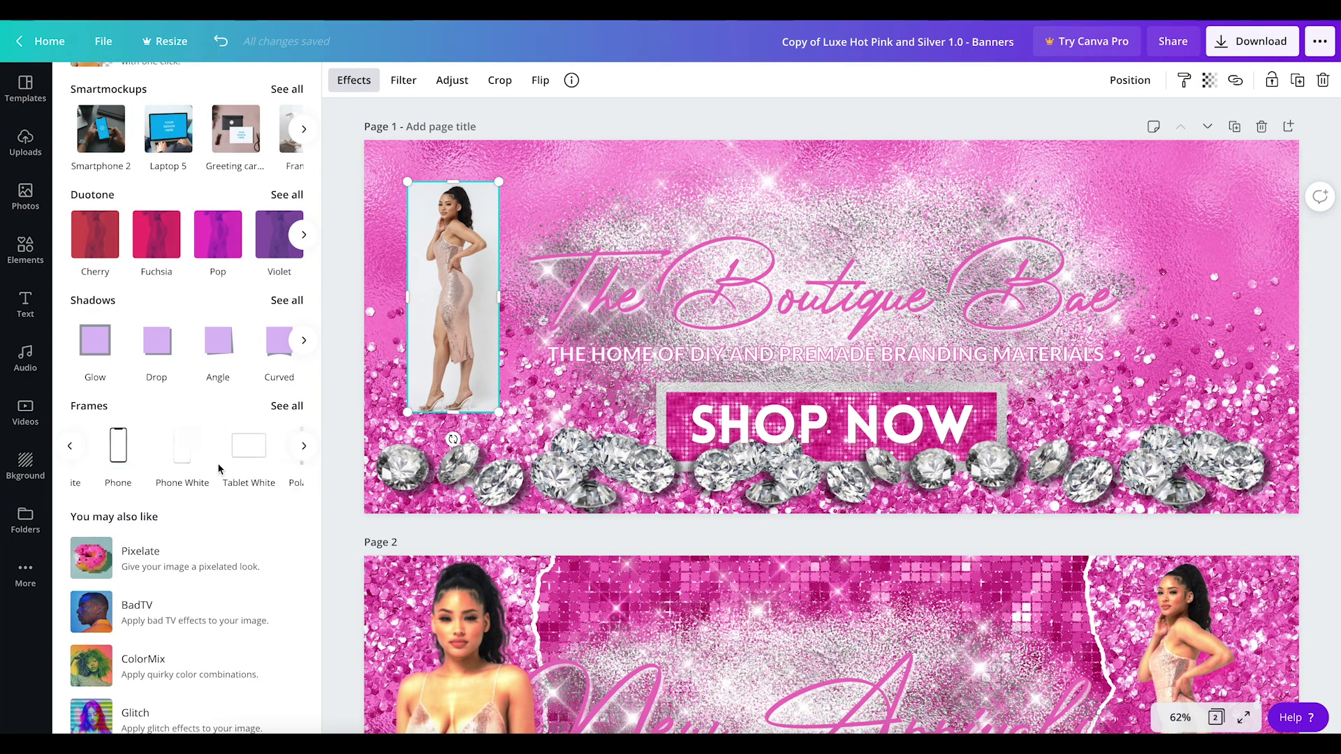
click(180, 465)
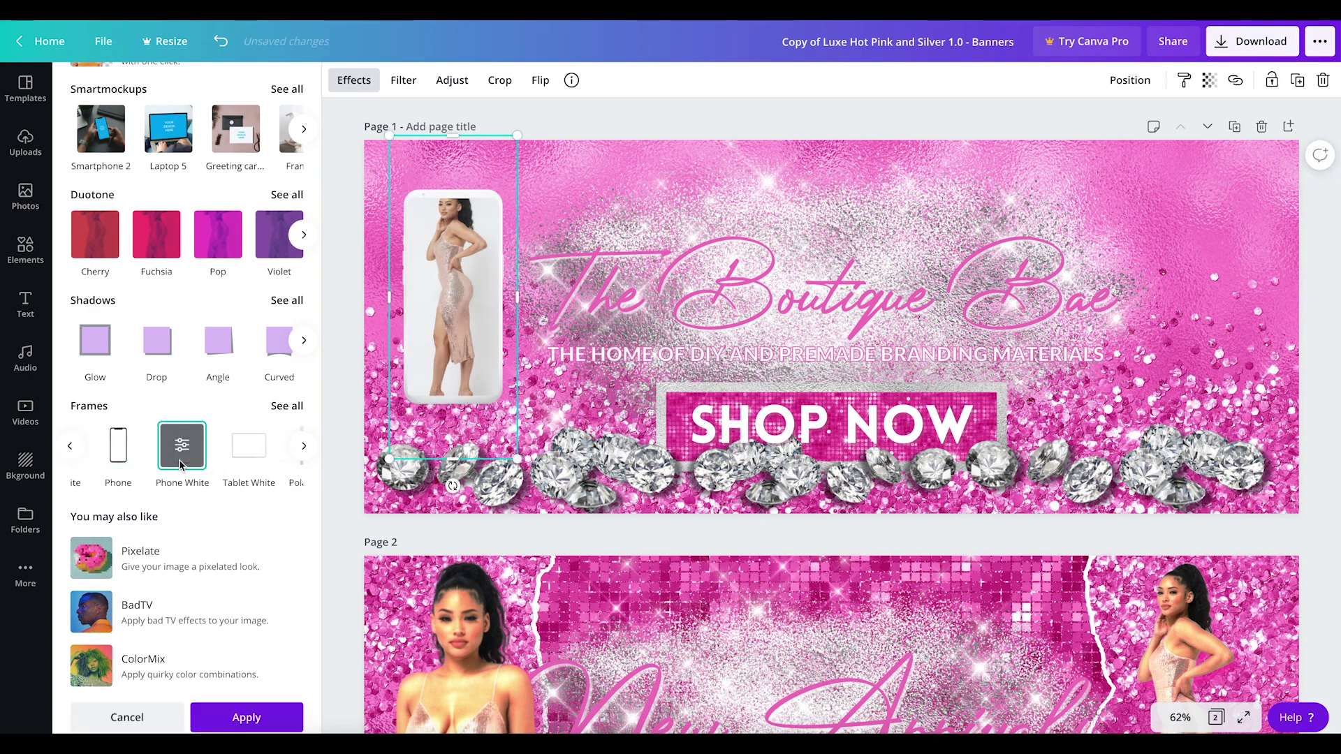
double_click(447, 275)
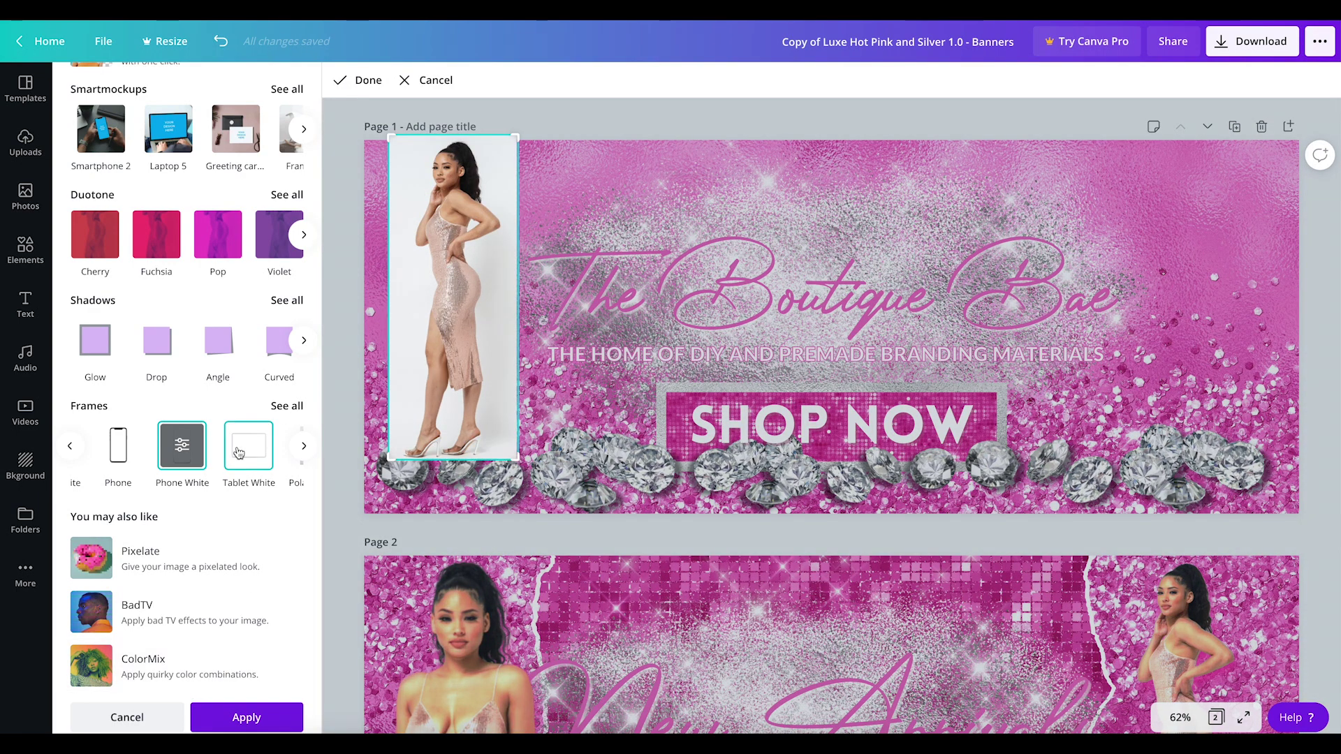
scroll(237, 451, right, 3)
scroll(244, 442, right, 2)
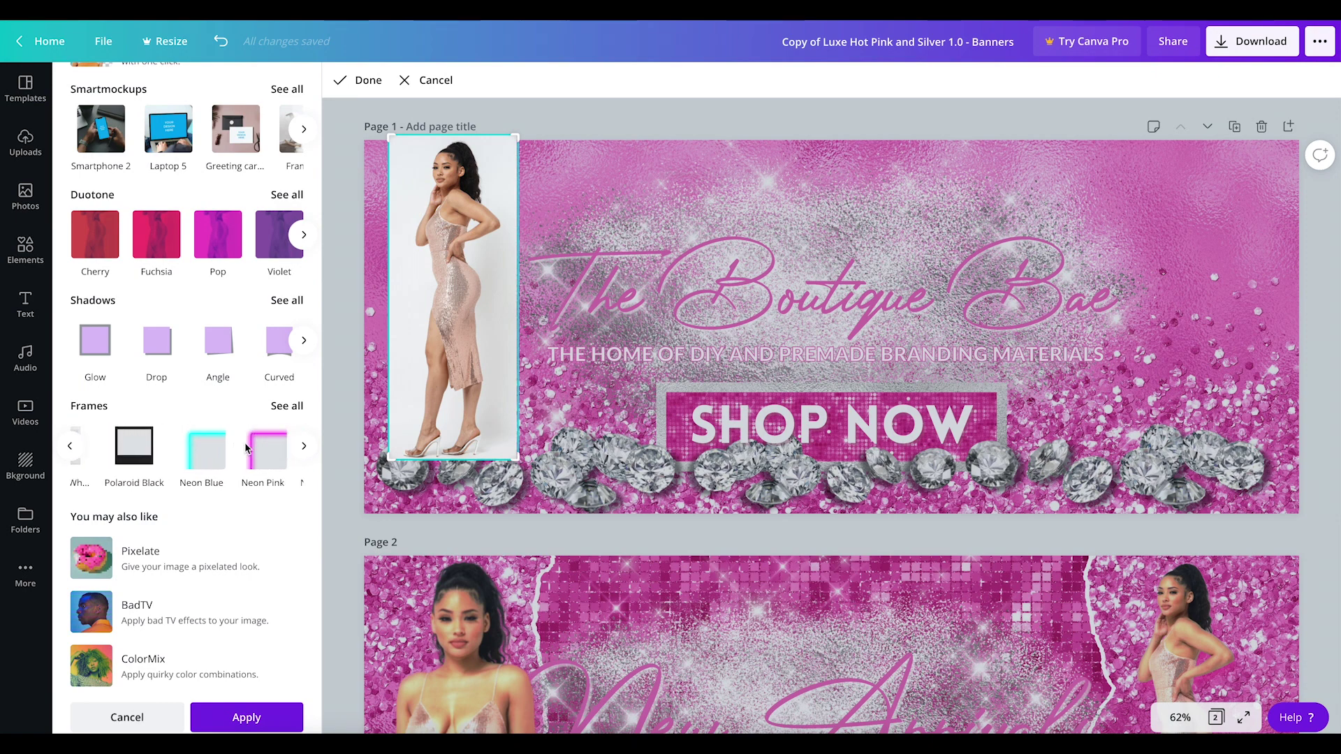
click(245, 442)
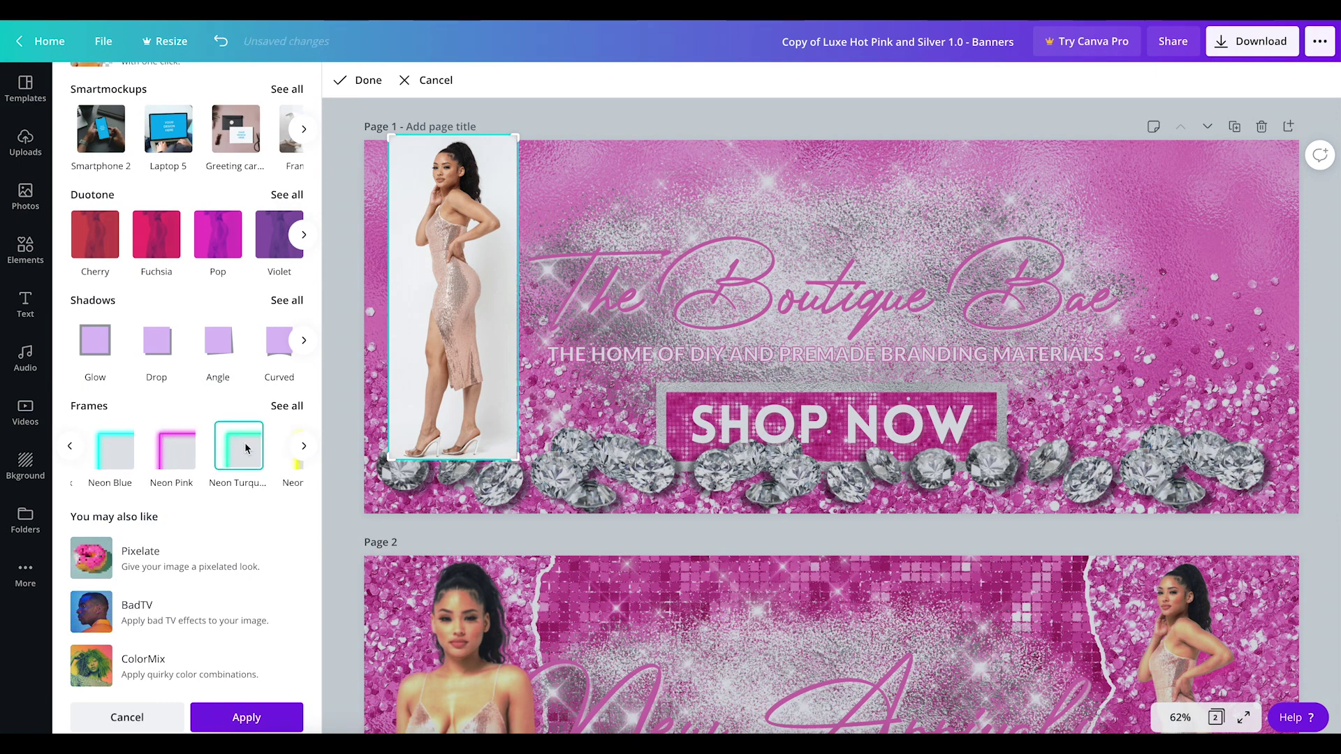
click(160, 718)
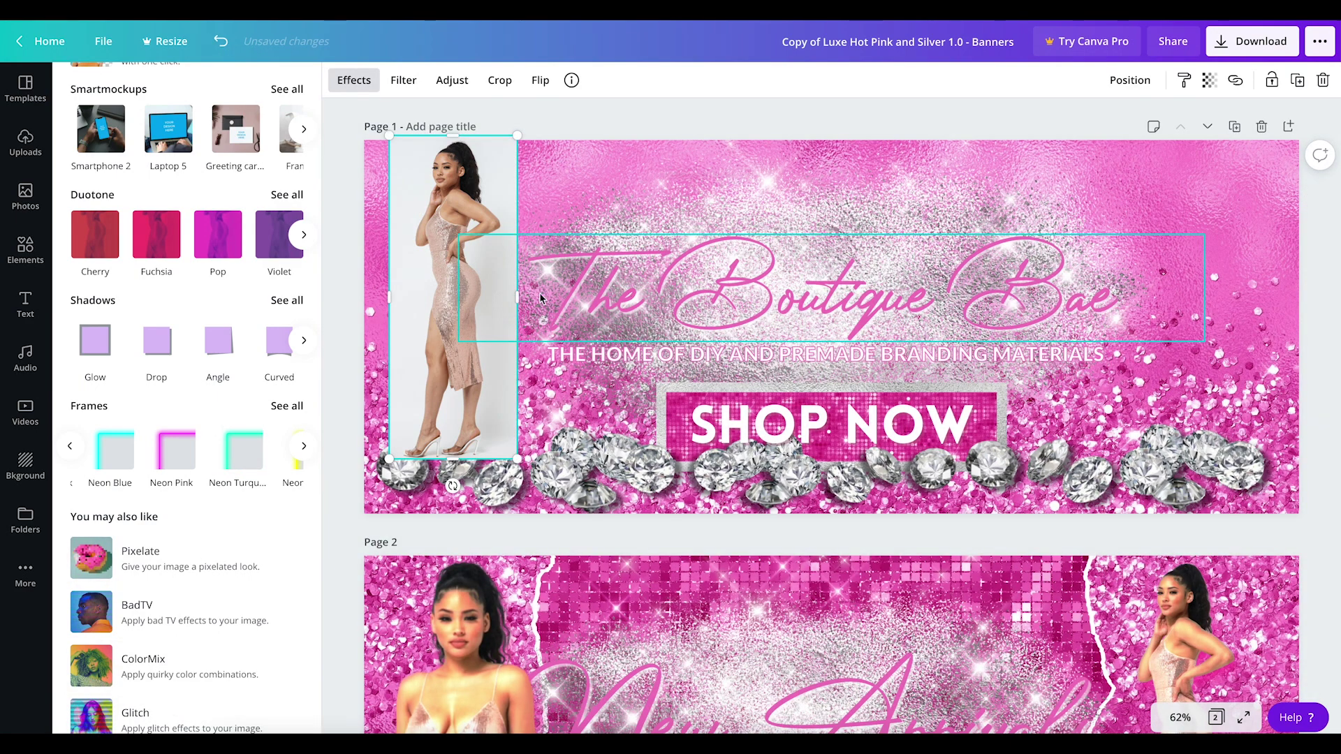
- Try the Neon Turquoise frame on the model photo, shift the framed photo slightly down, and cancel the effect
click(244, 456)
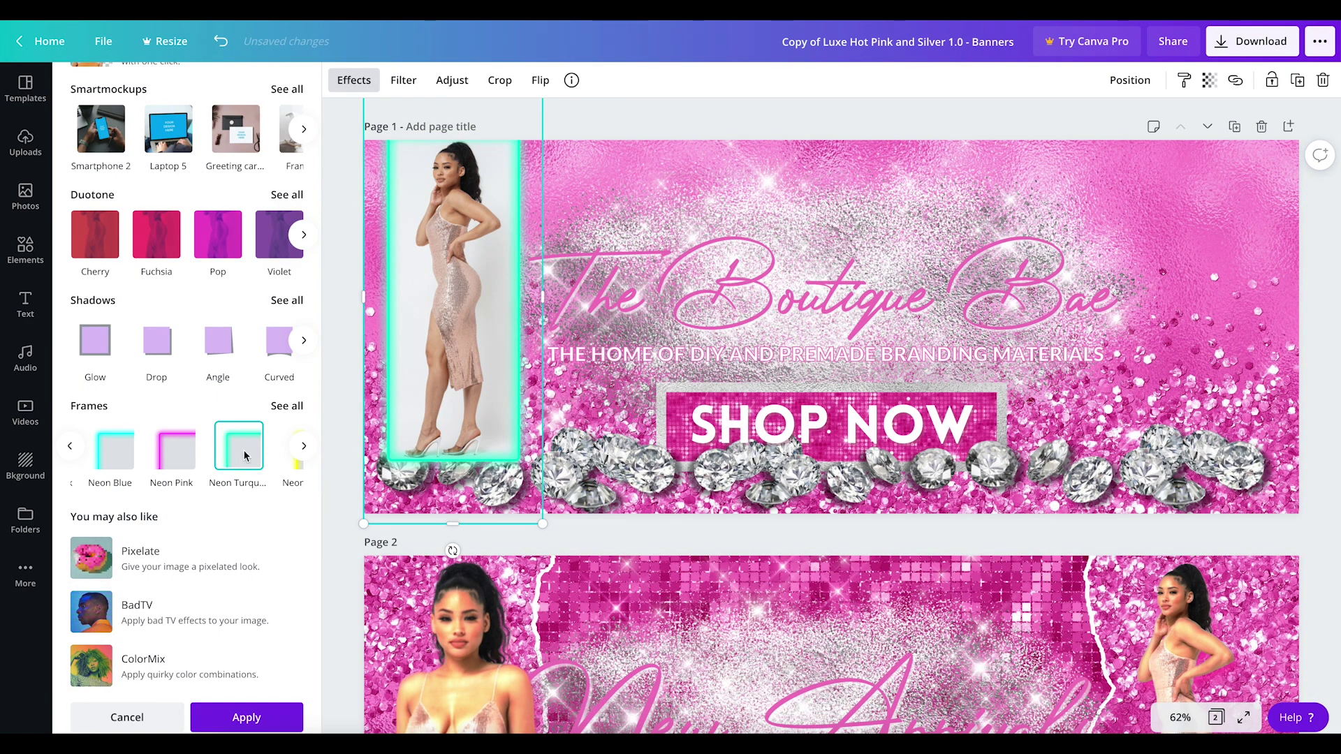
drag(454, 250, 449, 280)
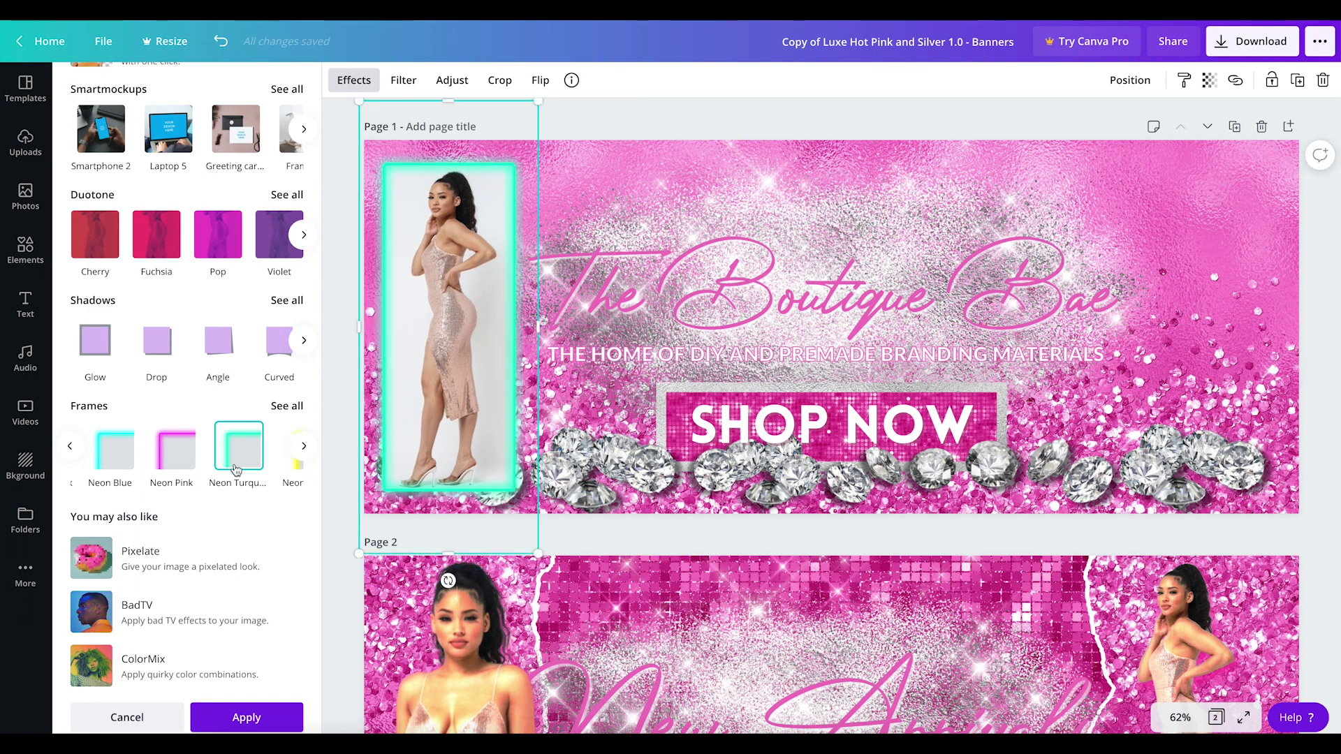
scroll(236, 454, right, 3)
click(133, 718)
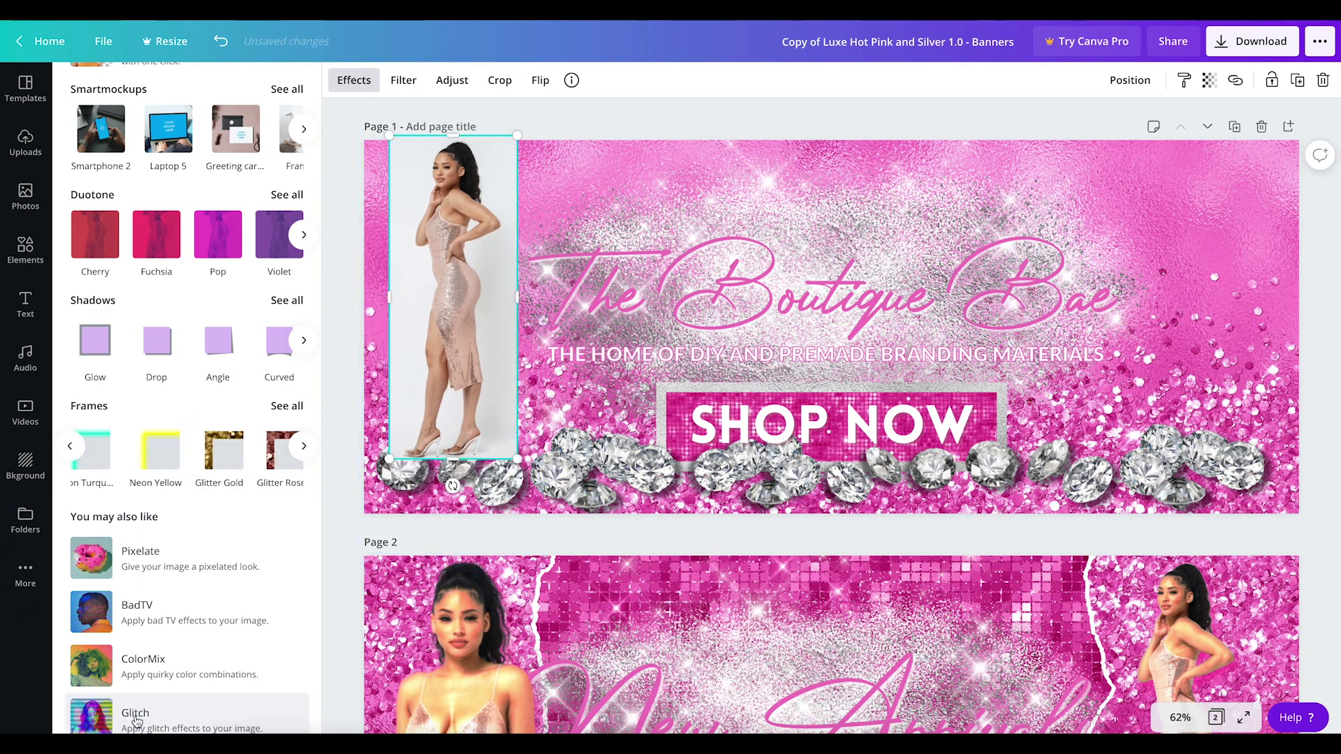
- Apply the Glitter Silver frame to the model photo on the banner's left side
scroll(190, 433, right, 2)
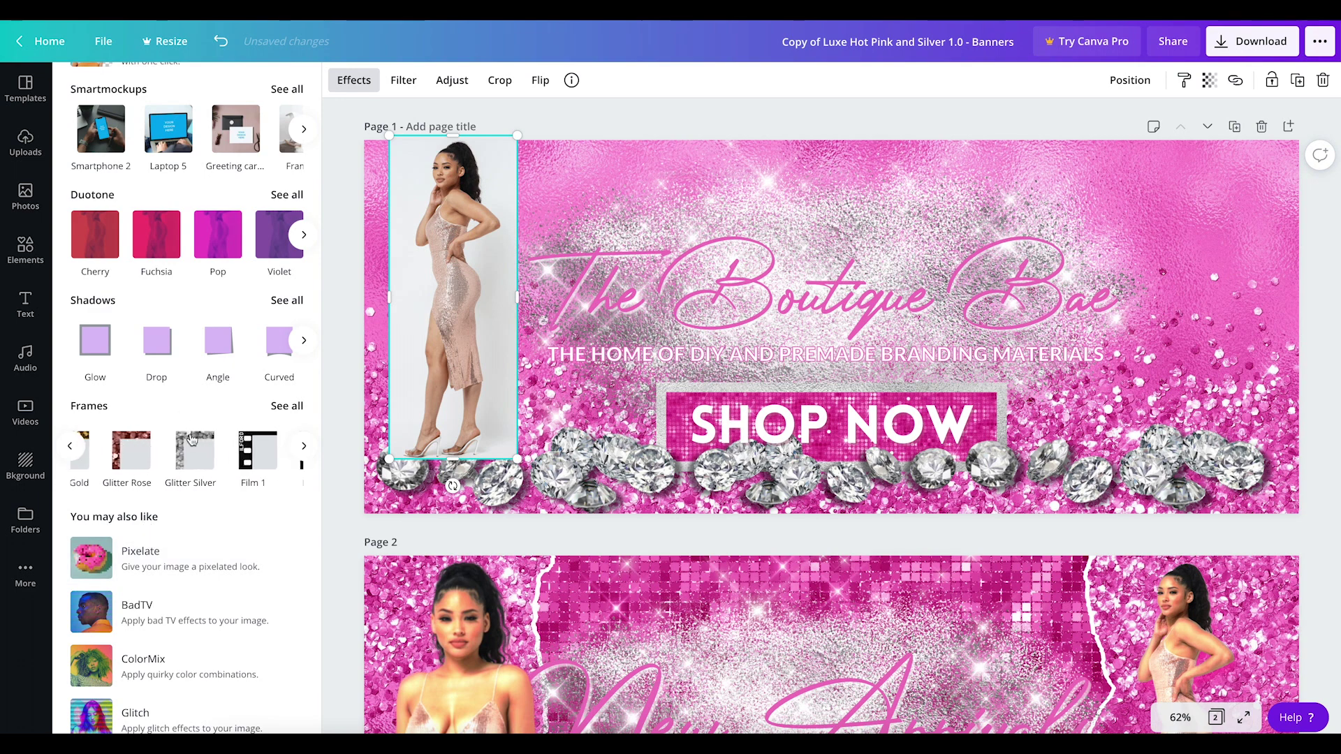
click(186, 453)
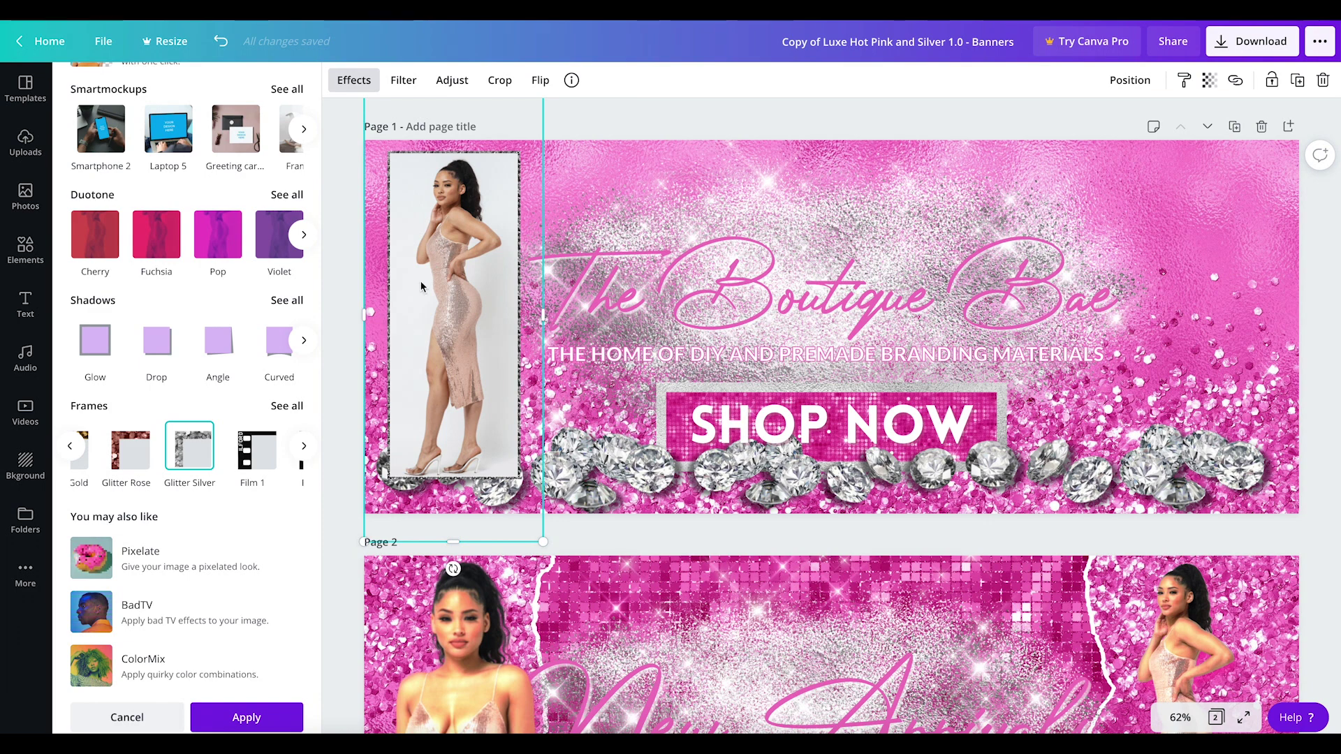
click(252, 717)
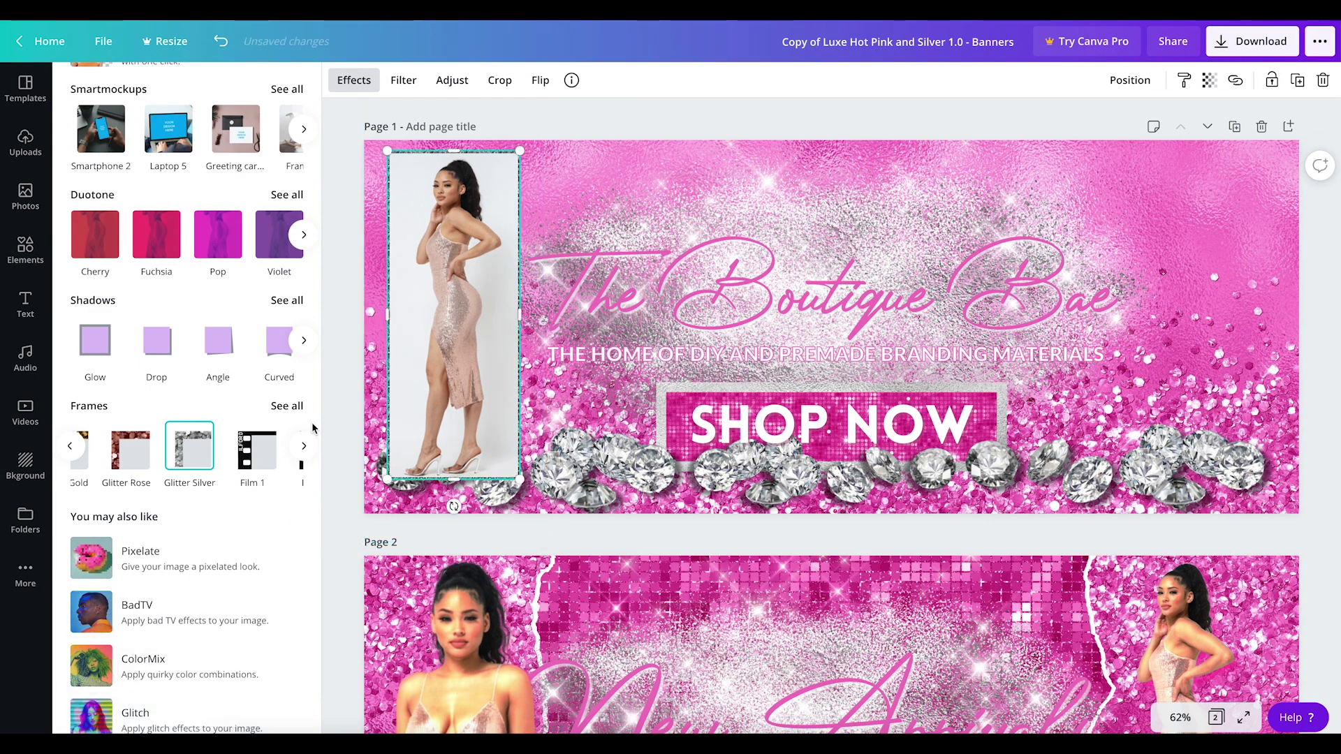
- Add a Glow shadow to the silver-framed model photo and select the banner background
click(101, 348)
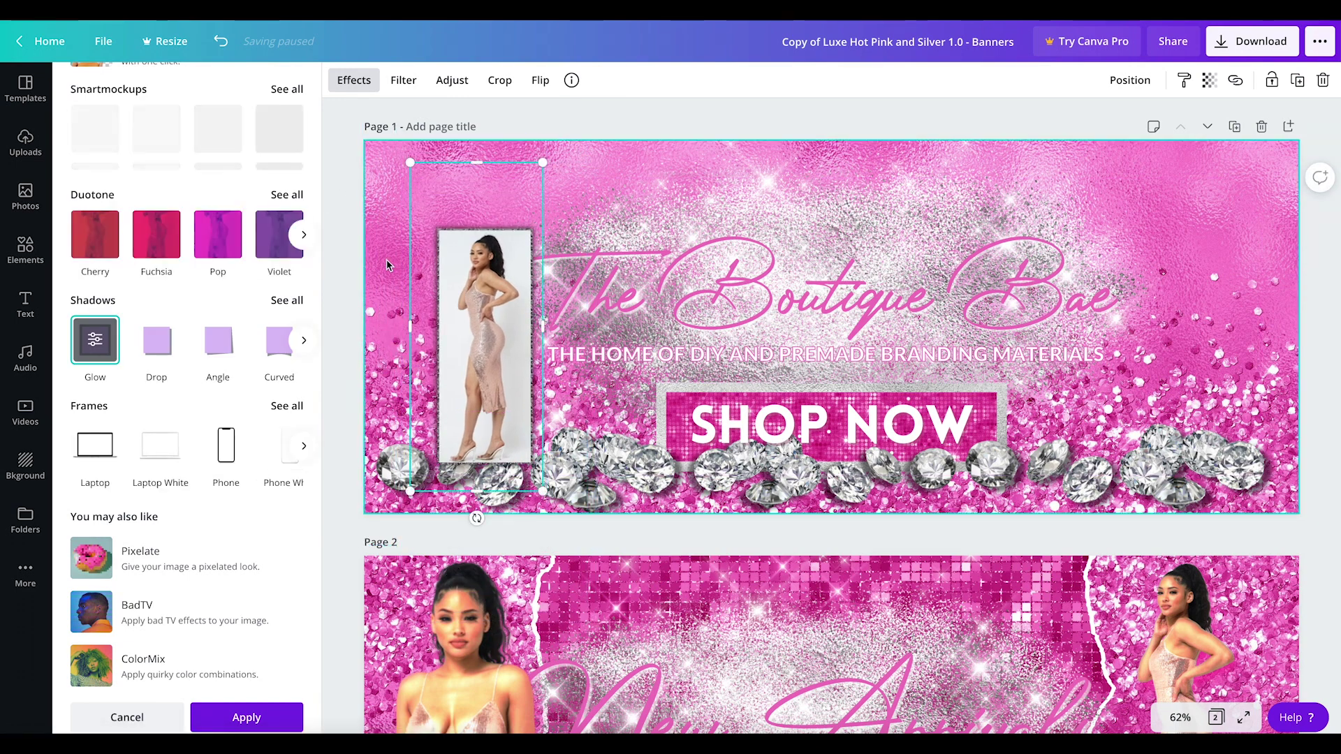
key(Escape)
click(389, 311)
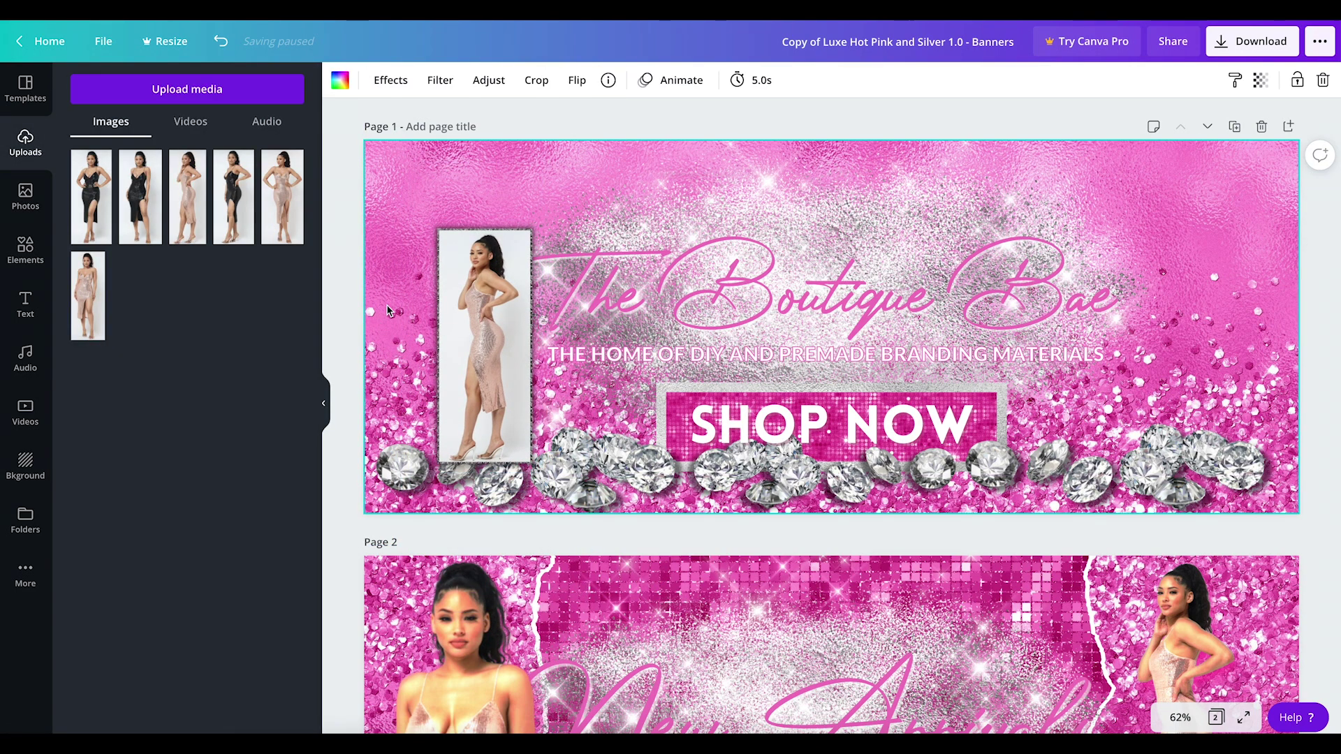
- Move the silver-framed photo toward the banner's upper-left area and add the uploaded hands-on-hips photo in the gold dress
drag(484, 317, 447, 286)
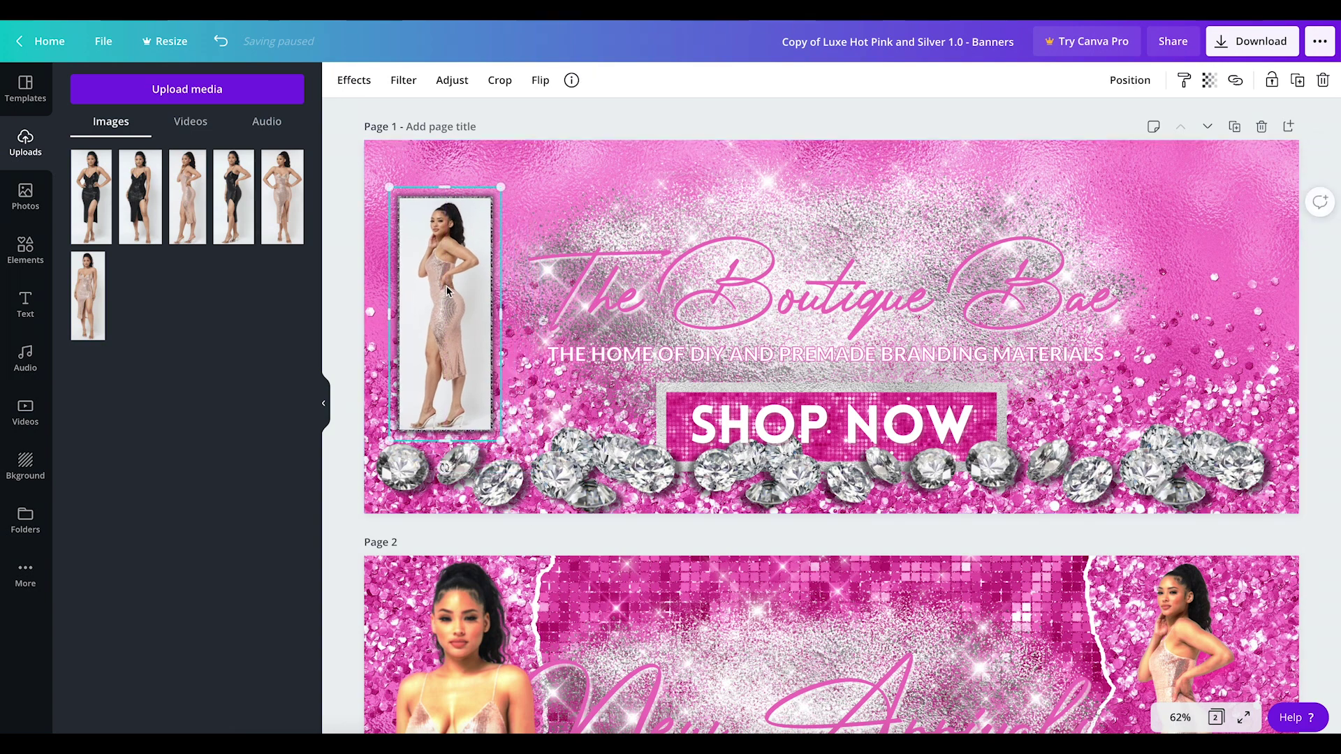
click(283, 206)
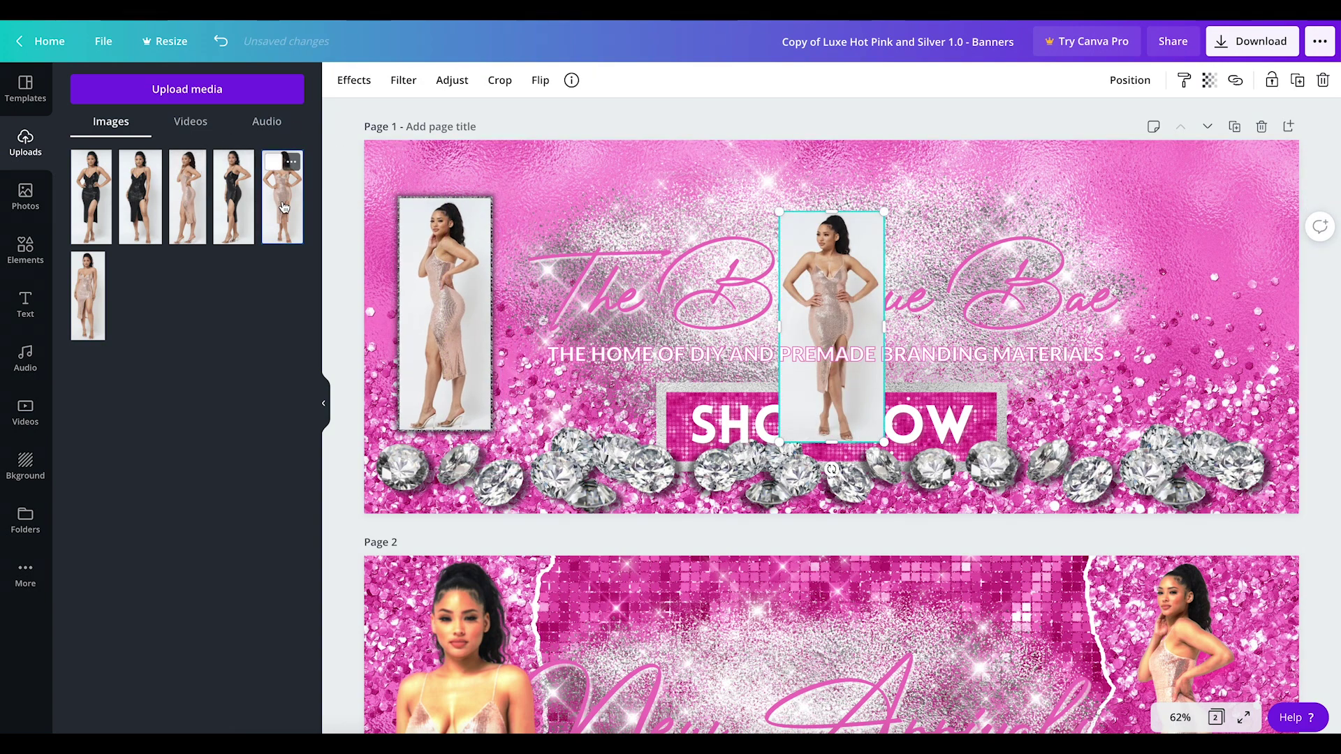
- Apply the Glitter Silver frame and a Glow shadow to the hands-on-hips model photo
click(353, 82)
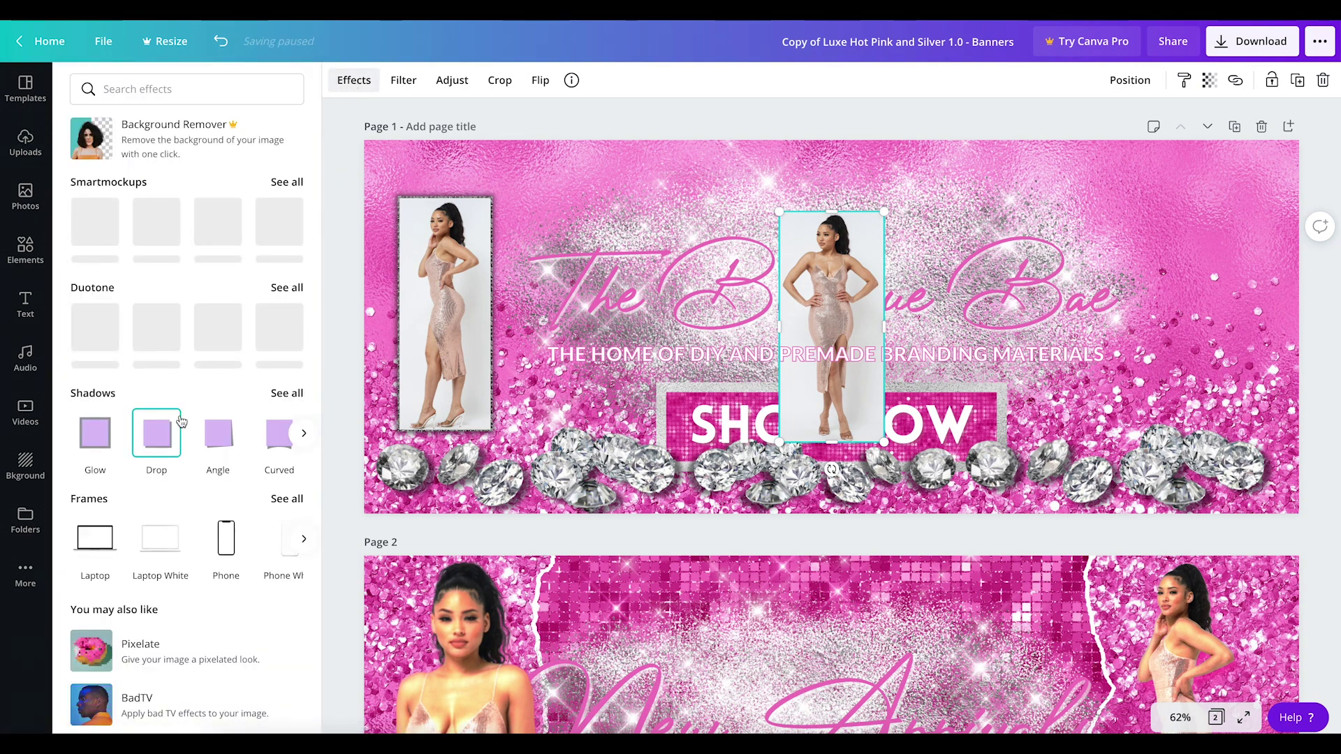
scroll(179, 538, right, 5)
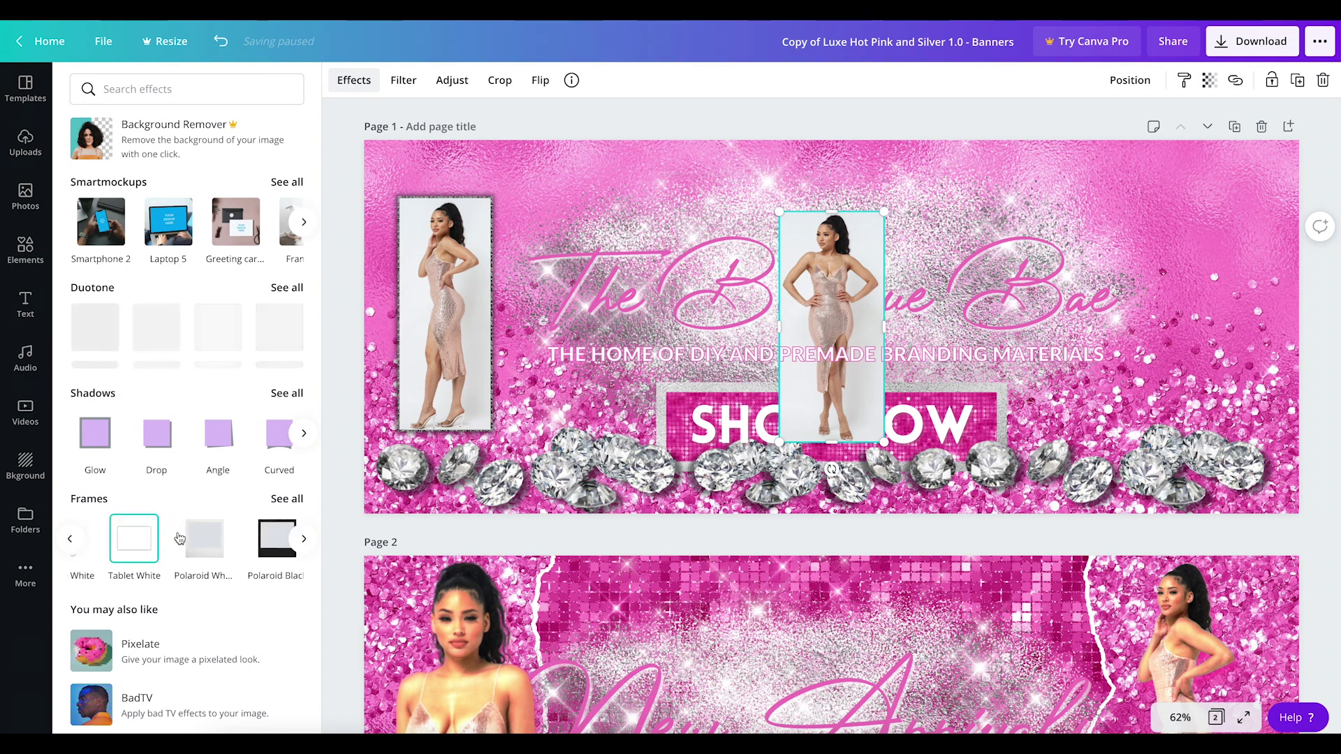
scroll(180, 538, right, 5)
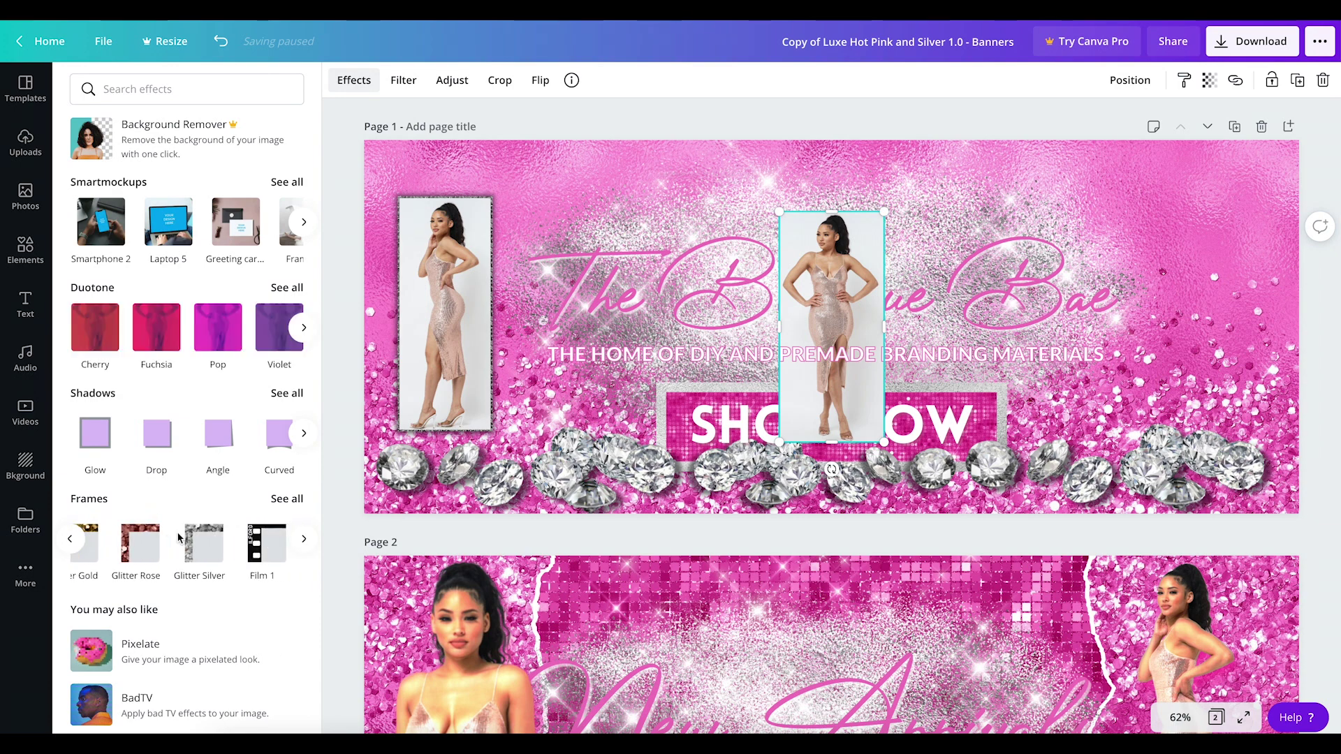
scroll(180, 538, right, 1)
click(171, 543)
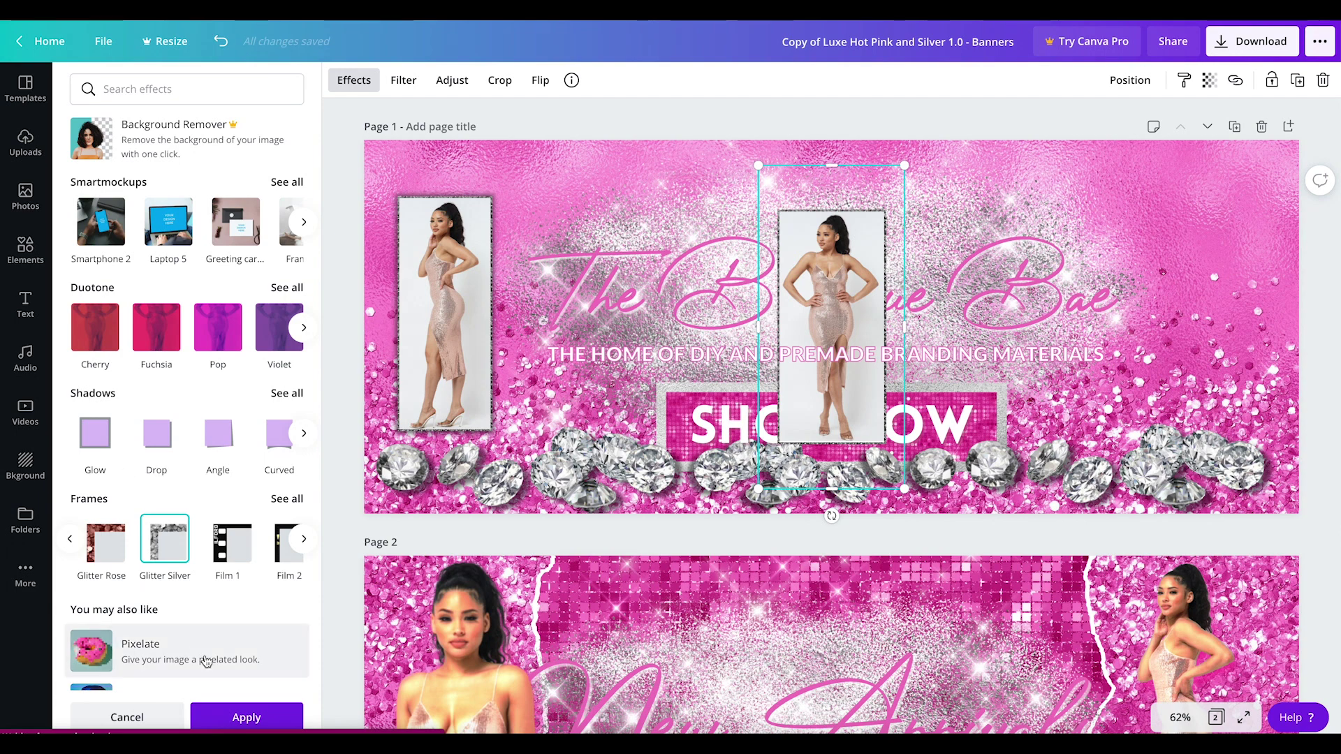
click(236, 717)
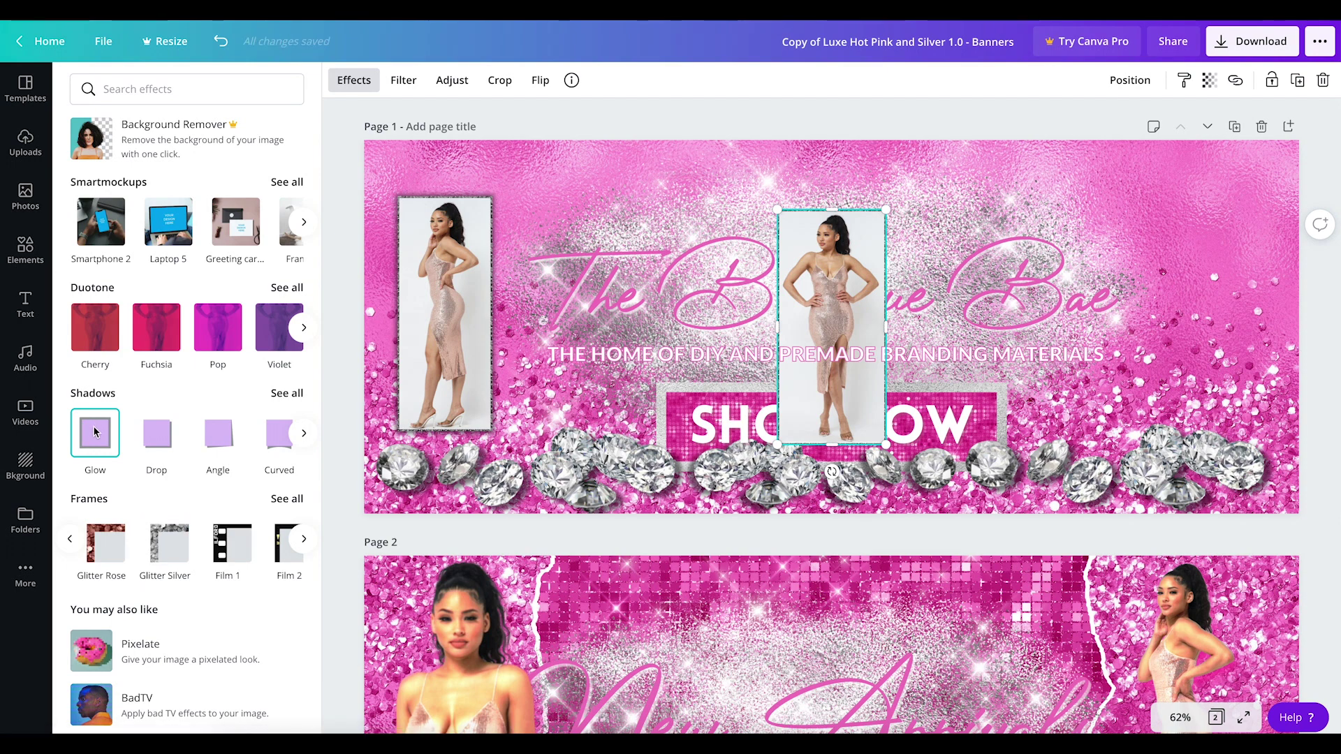
click(96, 431)
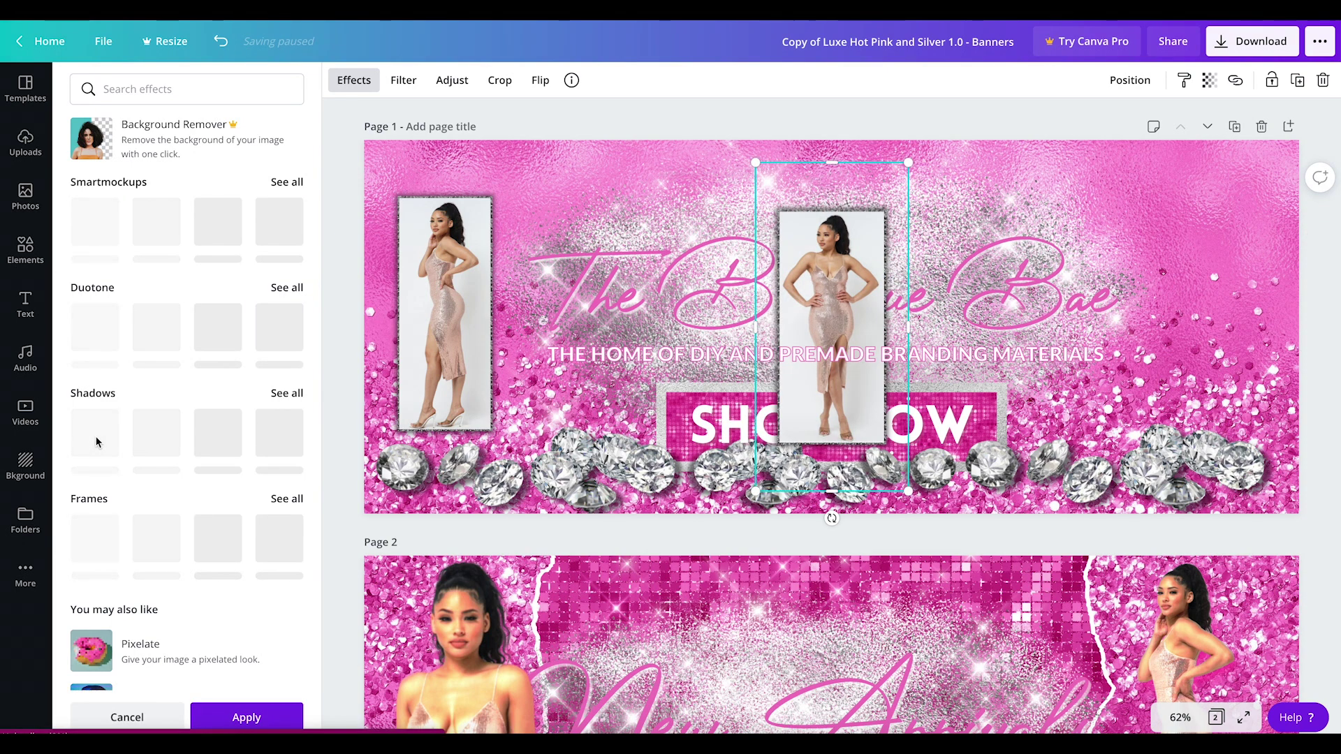
click(225, 718)
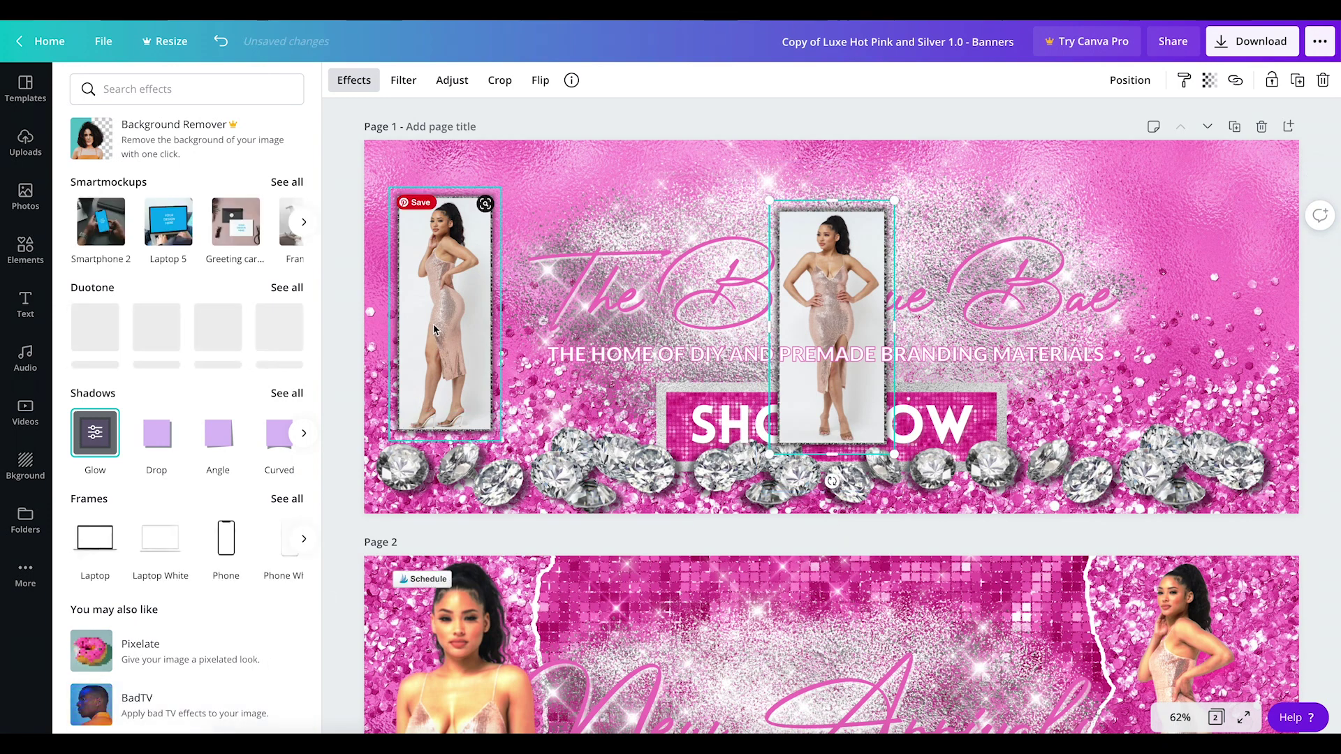
- Tilt the first framed photo slightly counterclockwise, enlarge it, and position it near the banner's left edge
drag(434, 329, 456, 353)
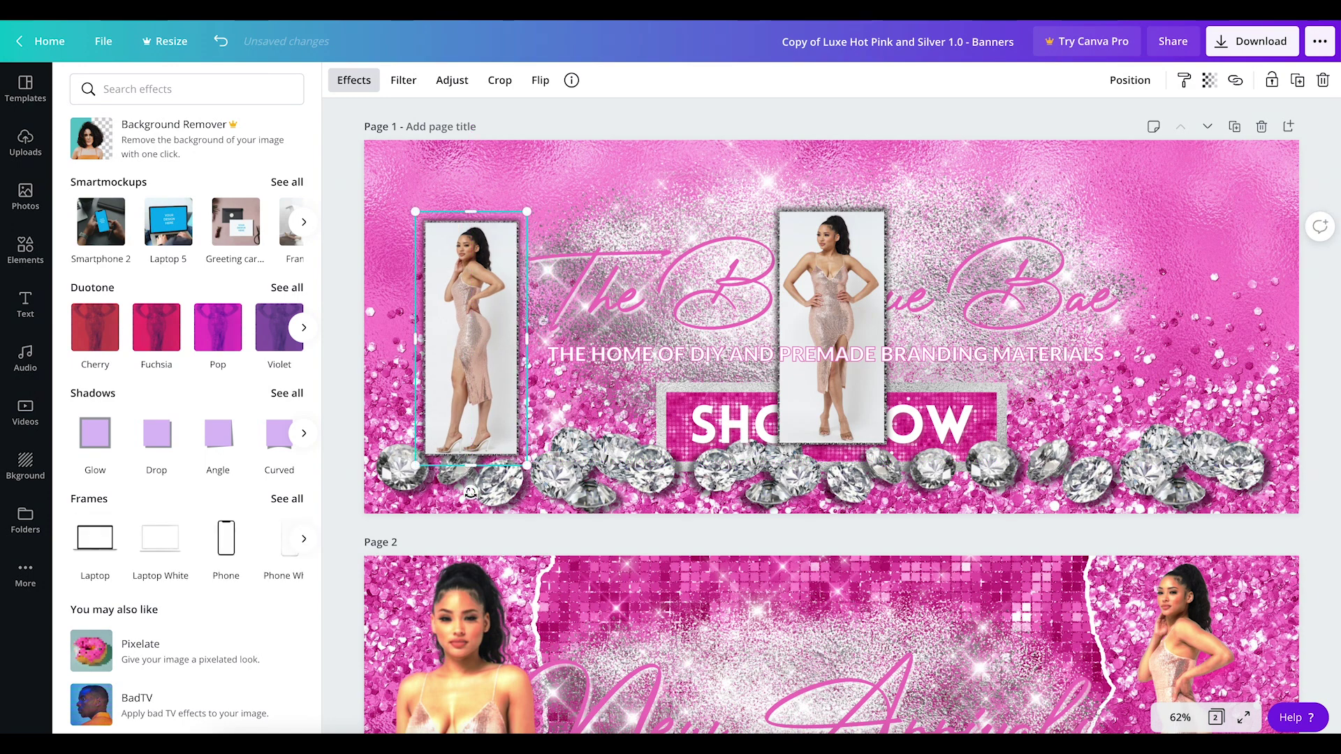
drag(470, 492, 495, 492)
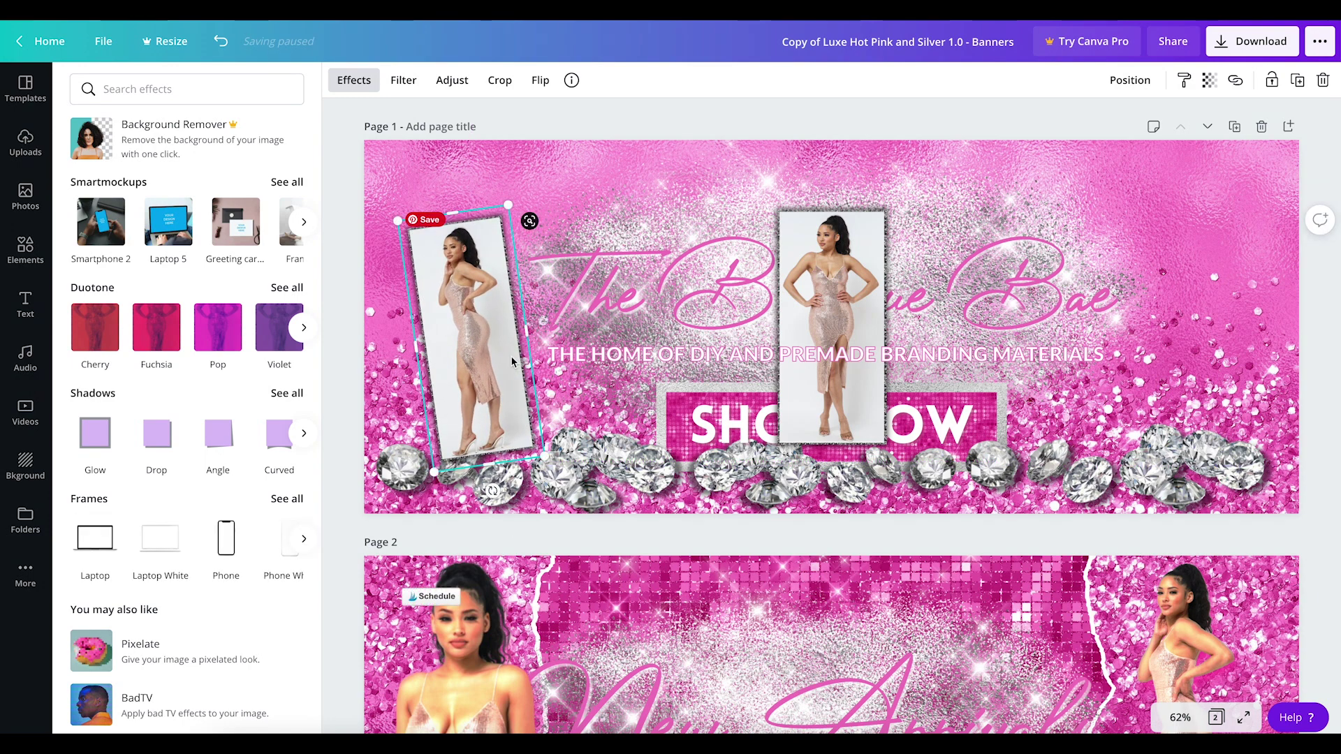
drag(507, 205, 540, 160)
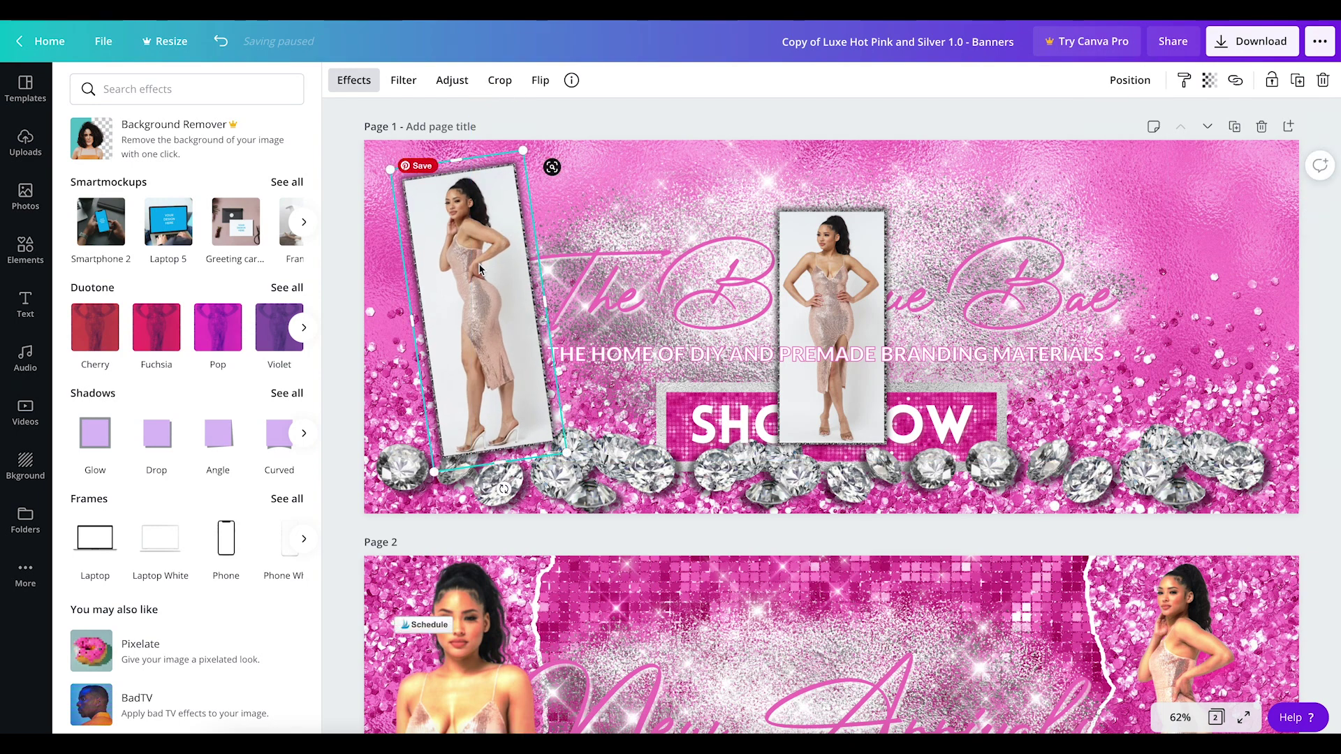
drag(479, 267, 464, 272)
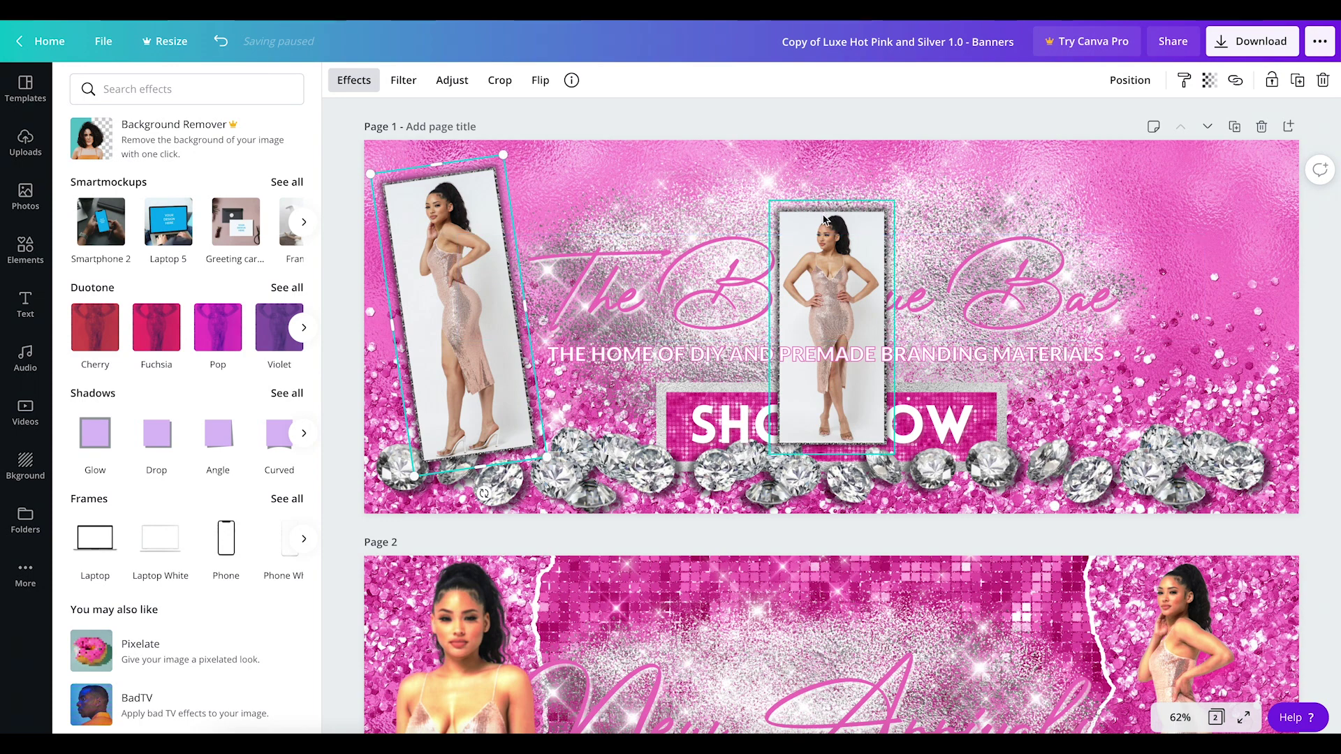
- Place the hands-on-hips photo beside the tilted one and enlarge it to a similar height
drag(835, 232, 568, 197)
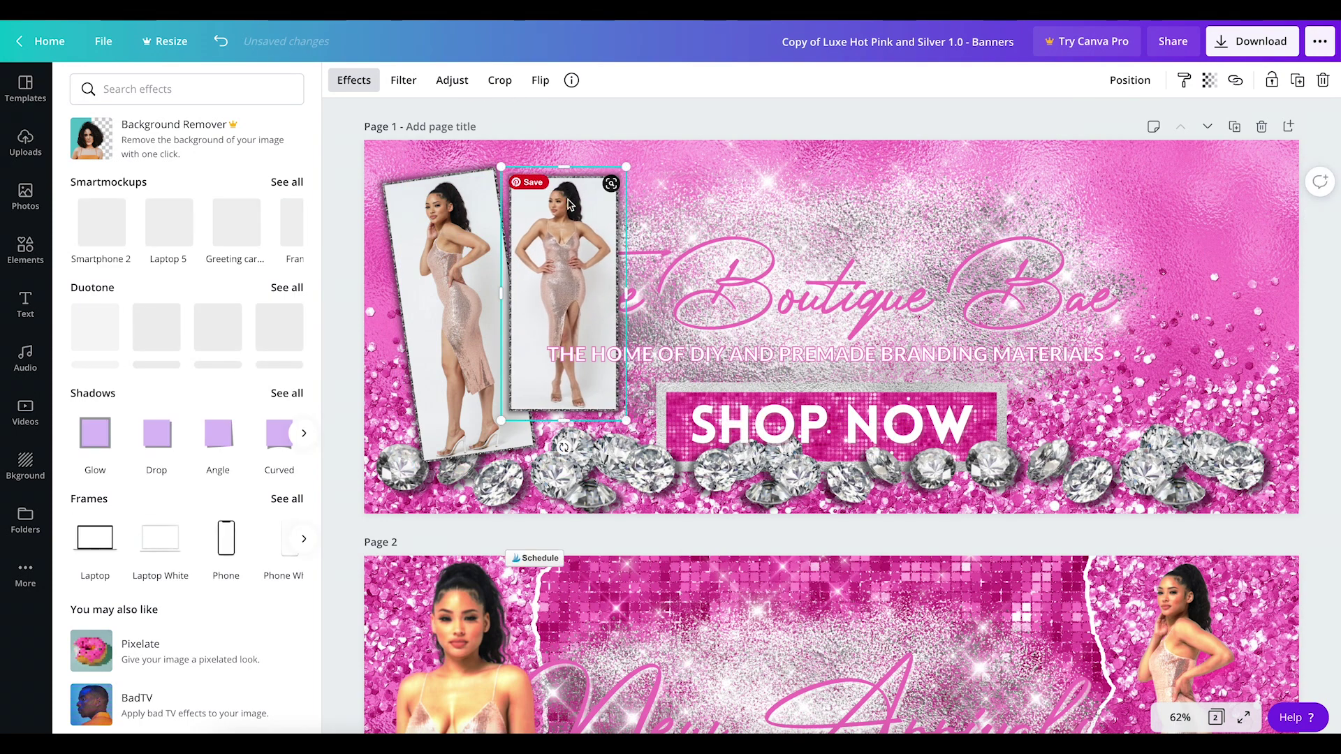
drag(631, 427, 653, 459)
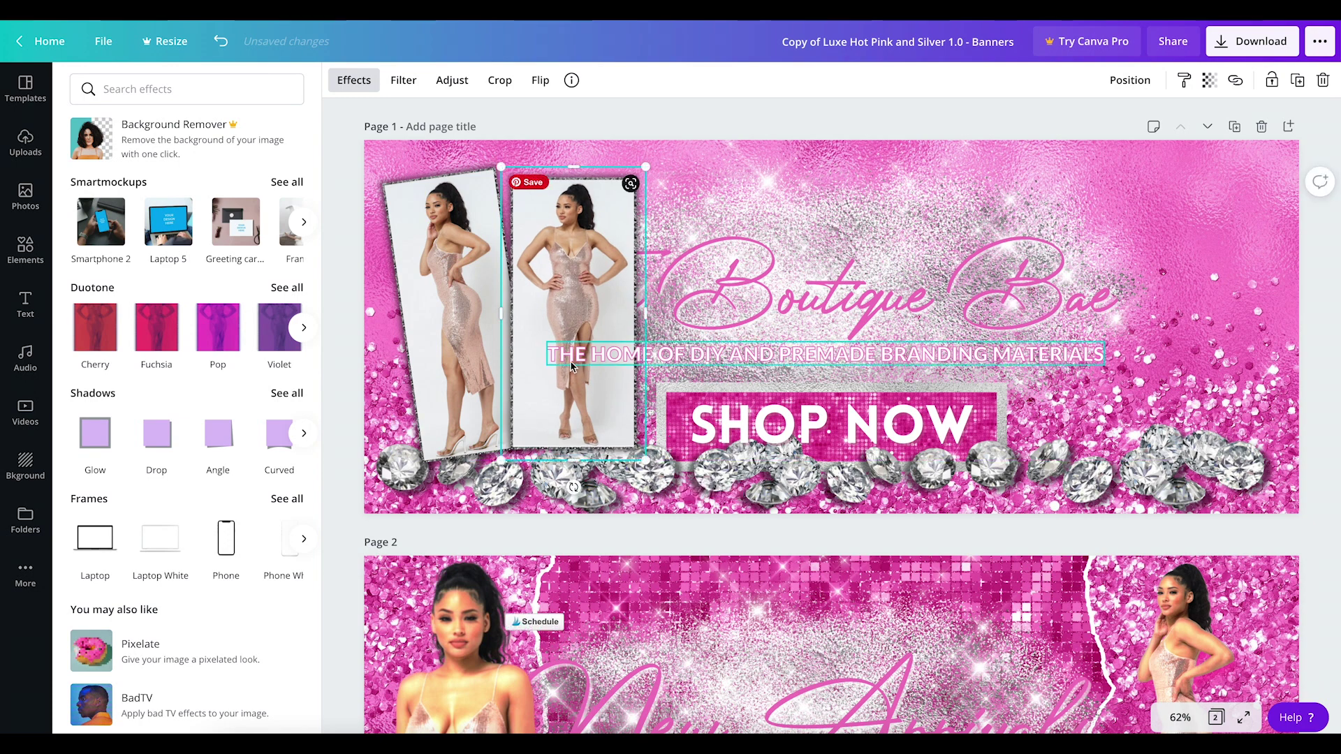
drag(529, 411, 519, 404)
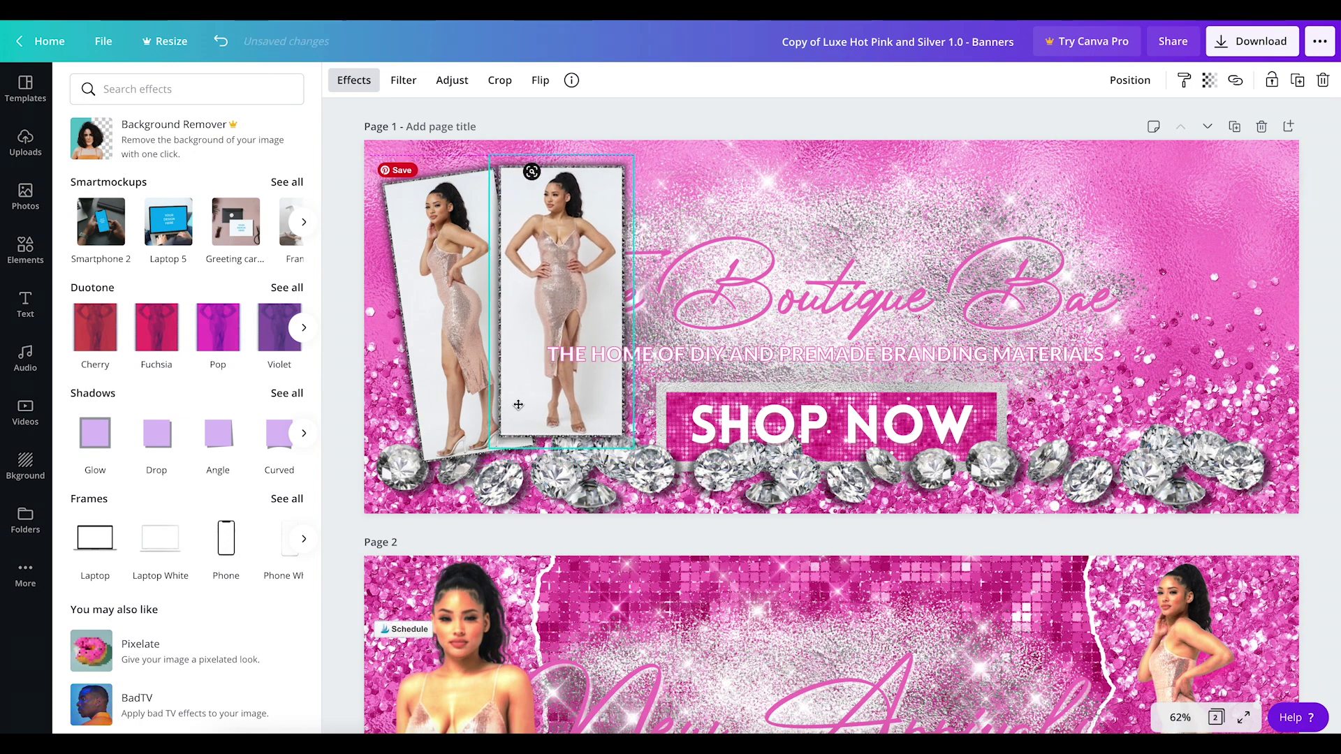
drag(489, 453, 487, 462)
- Overlap the upright photo onto the tilted one's right side and lower both photos slightly
drag(524, 364, 496, 366)
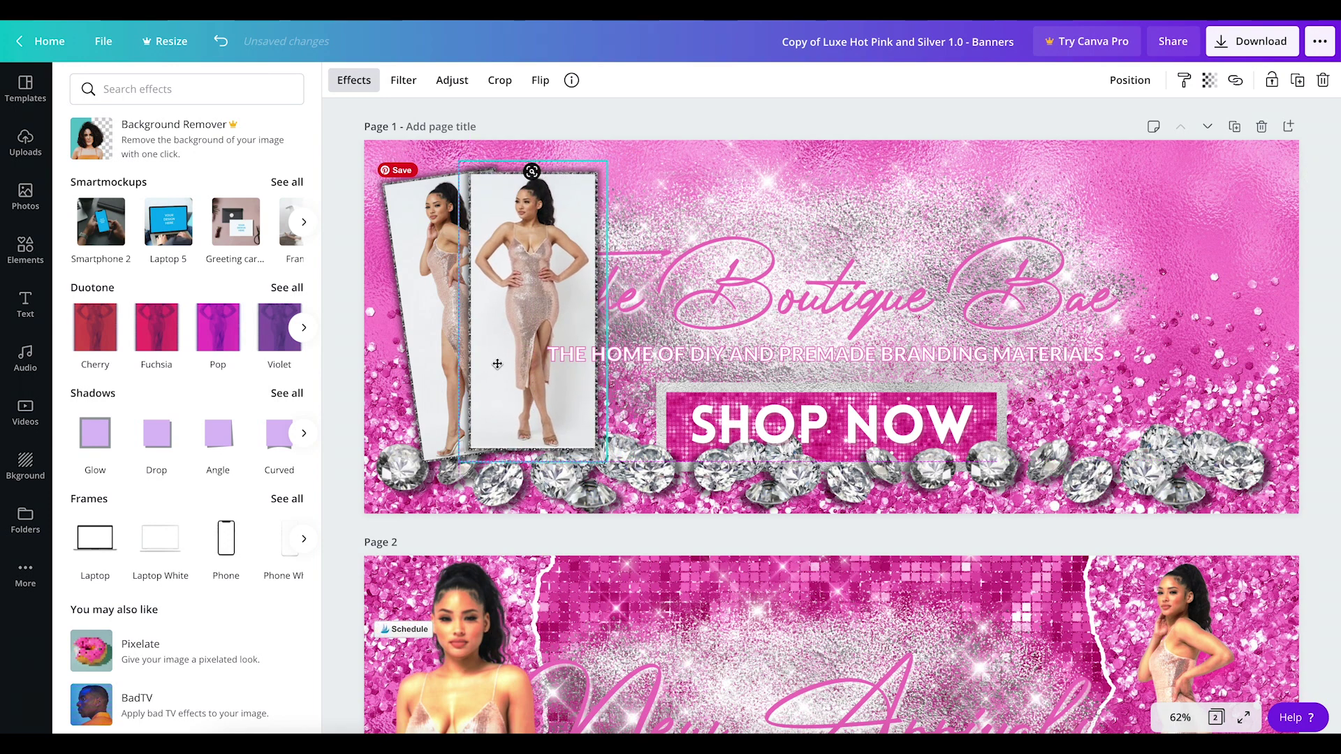
click(444, 412)
click(551, 398)
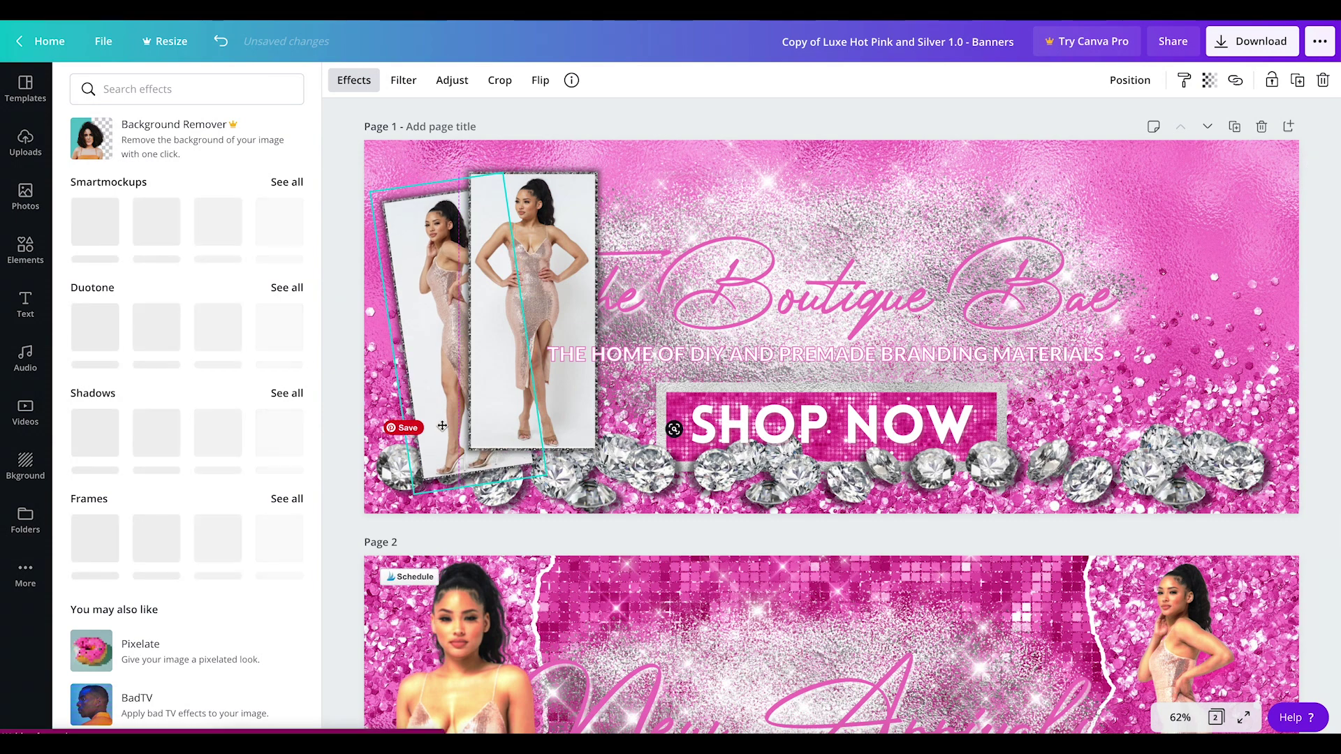
drag(558, 398, 559, 414)
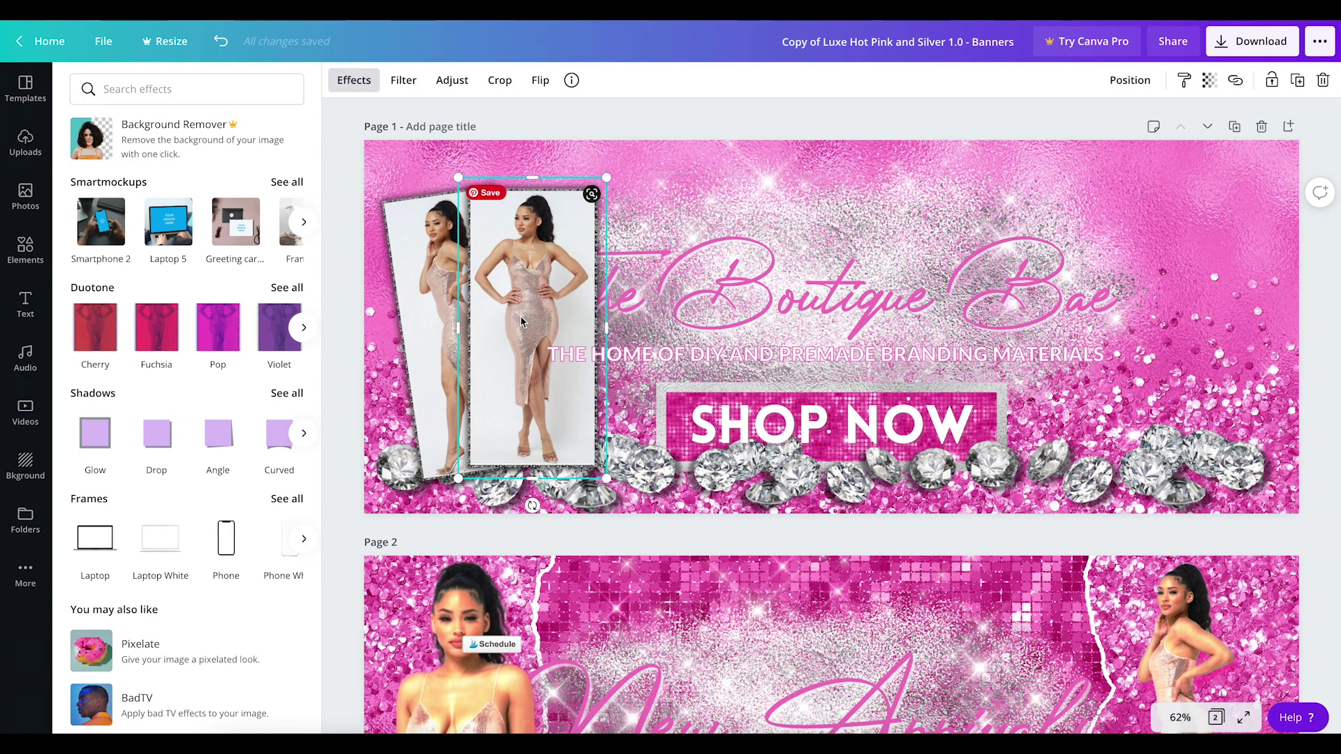
- Send the upright photo to the back and bring it forward to just behind the heading text and diamonds
click(1117, 83)
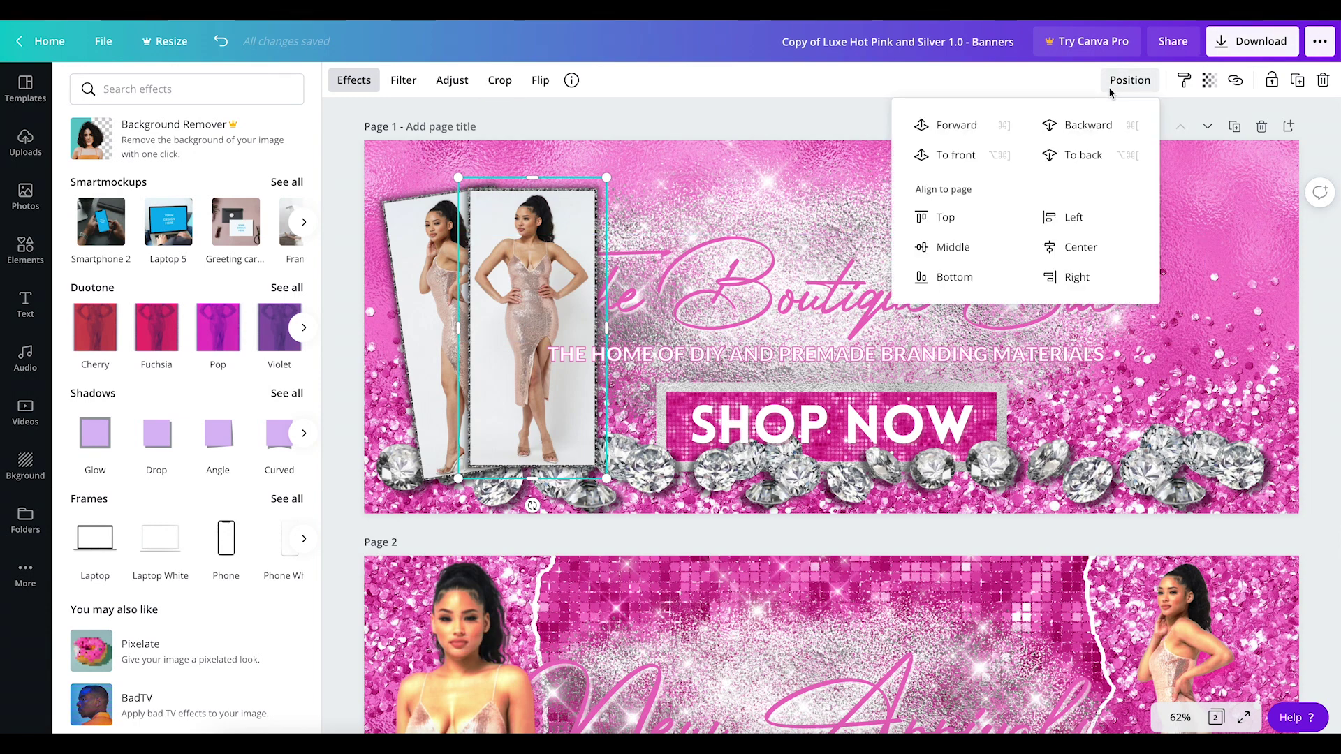
click(1071, 156)
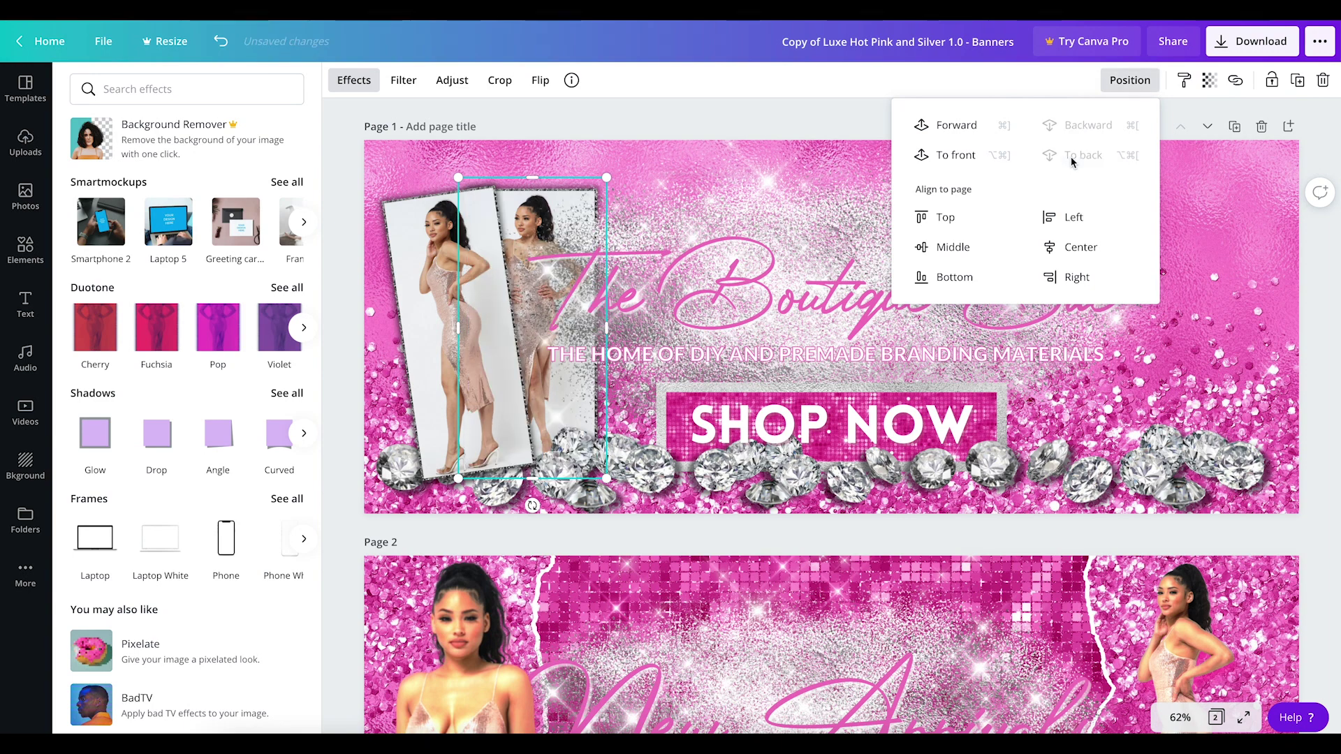
click(961, 126)
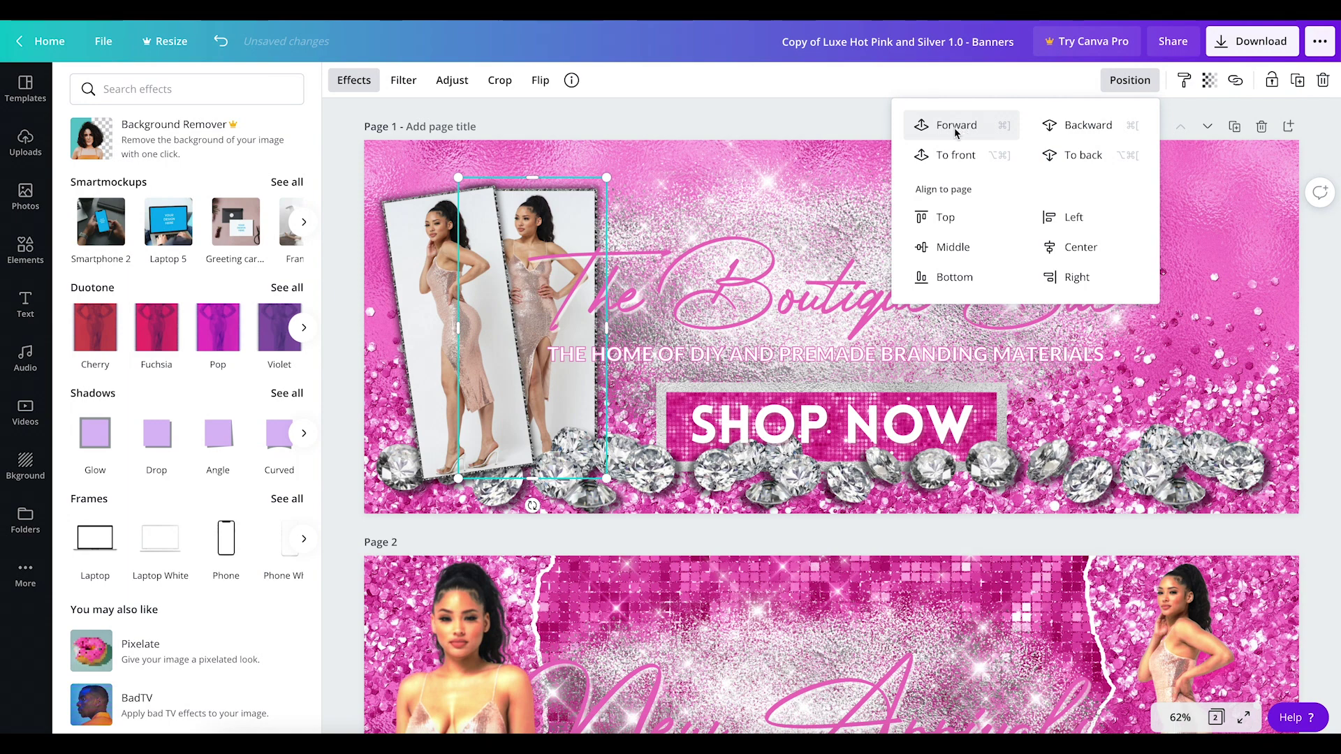
- Send the tilted model photo backward until it sits behind the diamonds
click(445, 239)
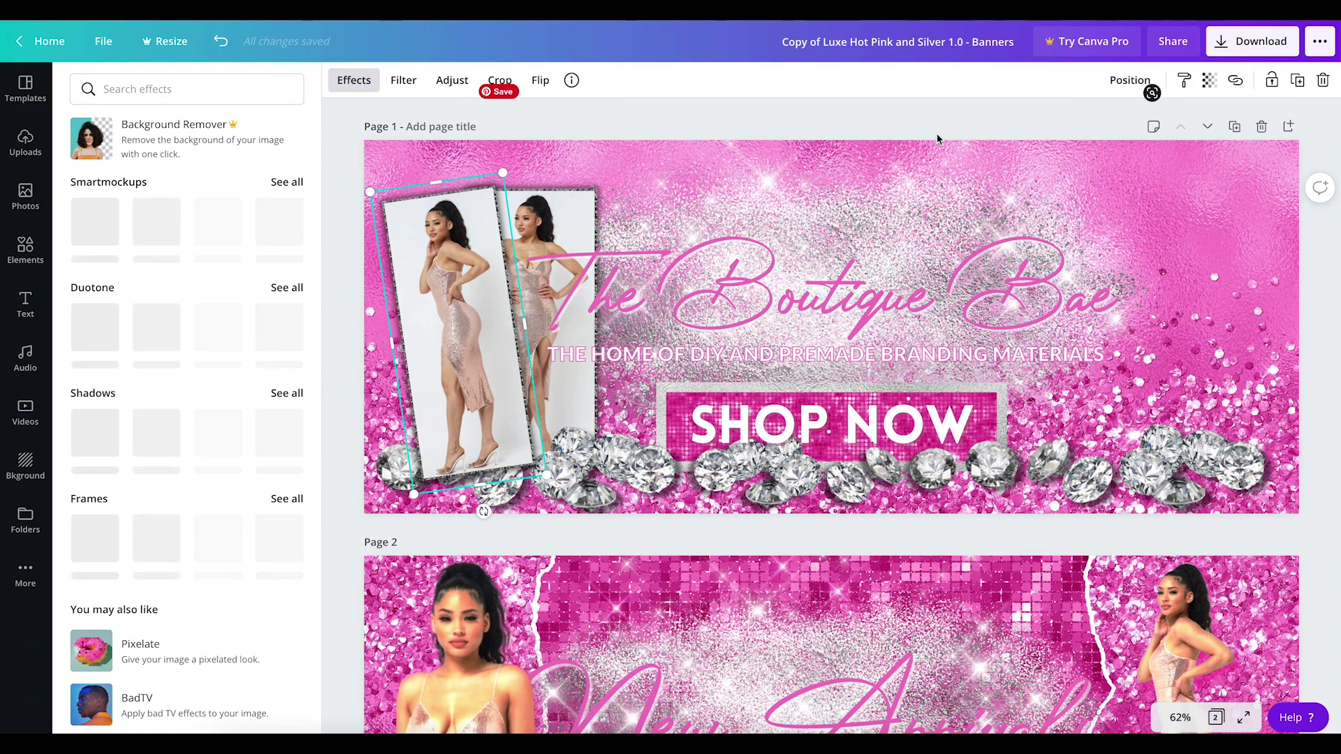
click(1119, 82)
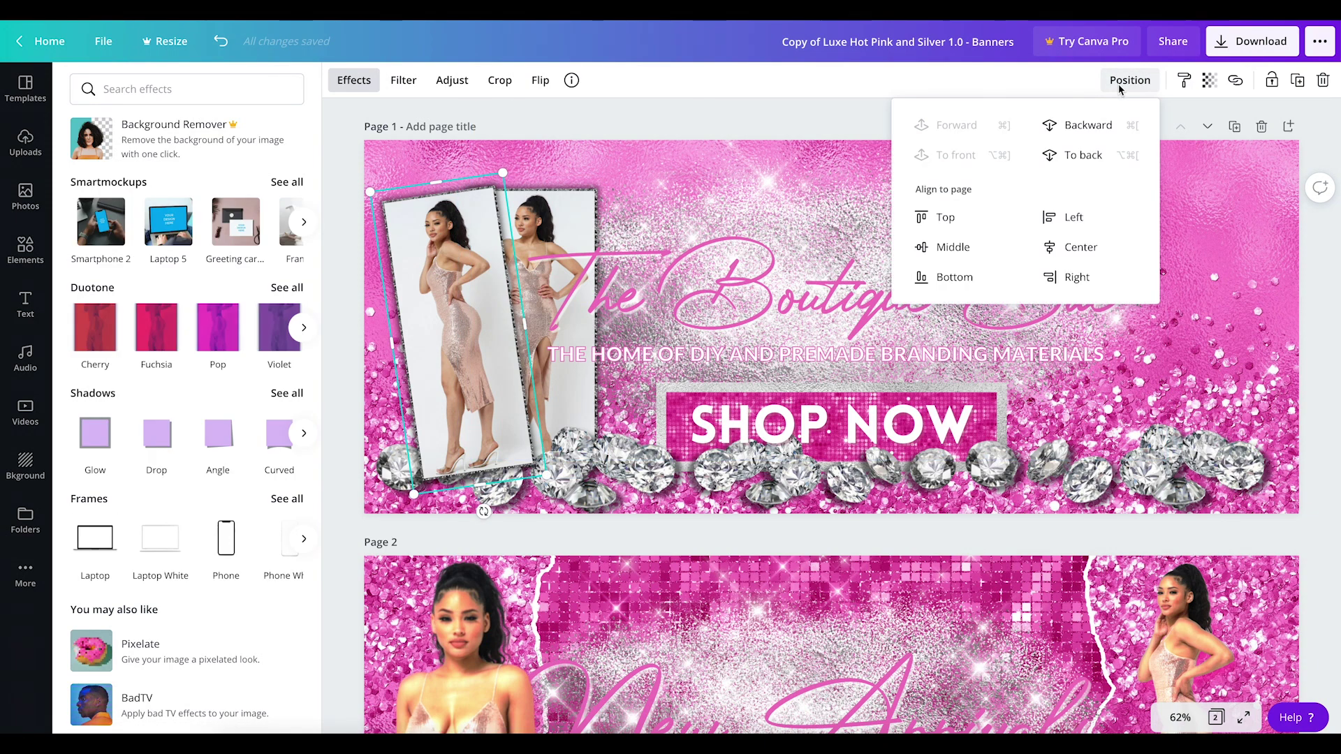
click(1085, 128)
click(1085, 130)
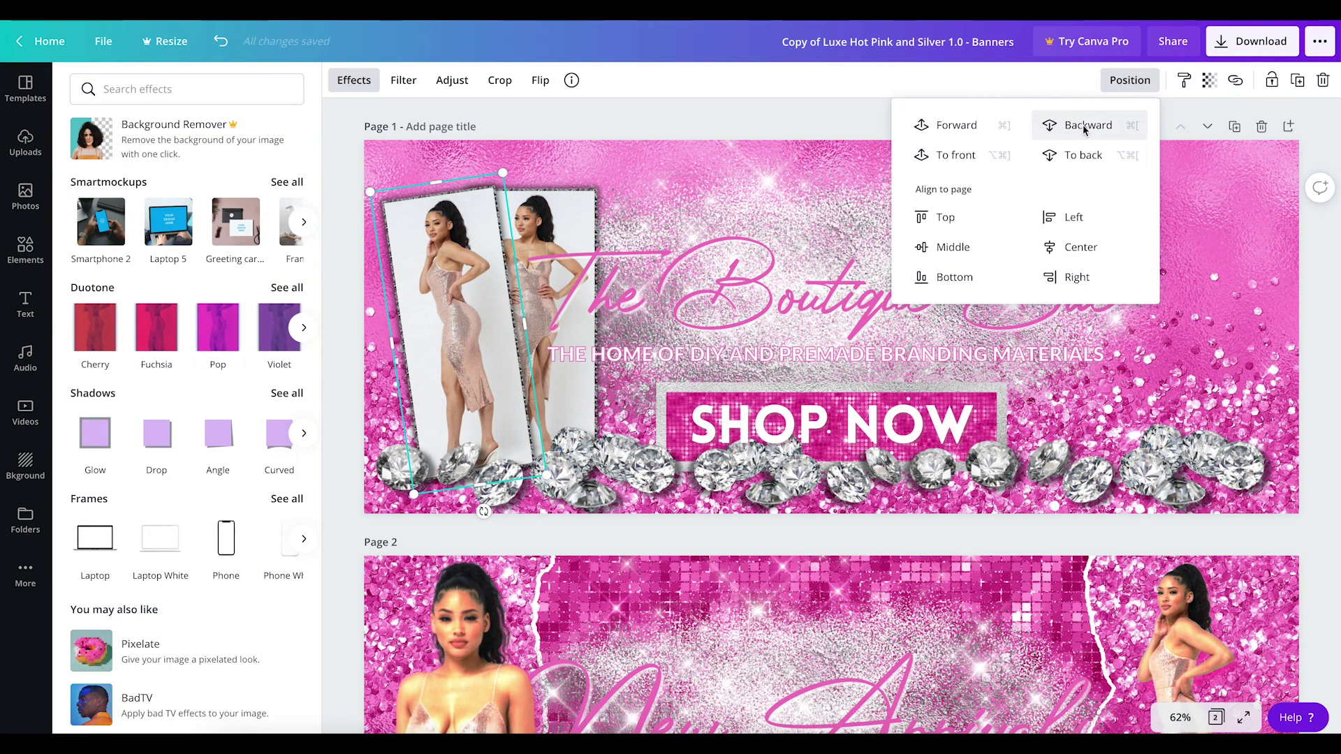
- Shift the tilted photo left so it runs off the banner's edge and less of the upright photo is covered
click(845, 160)
drag(445, 238, 405, 238)
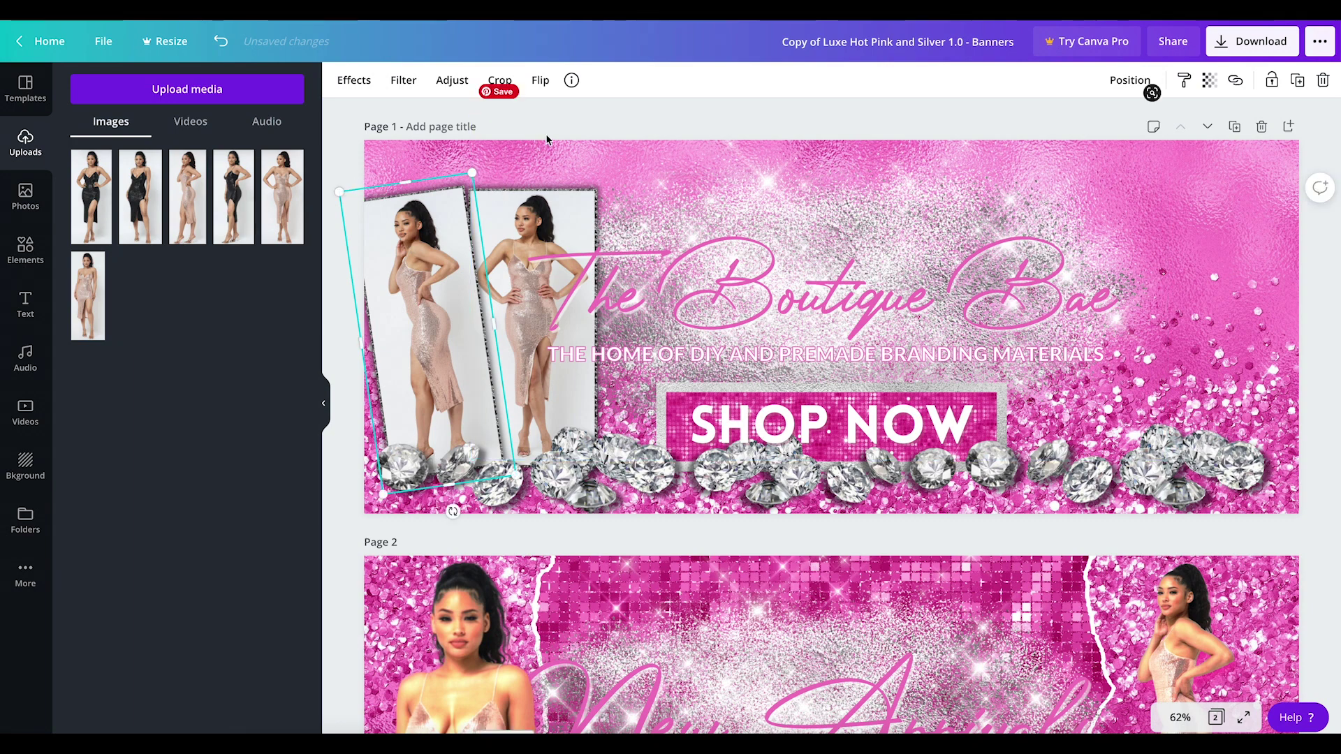
click(624, 132)
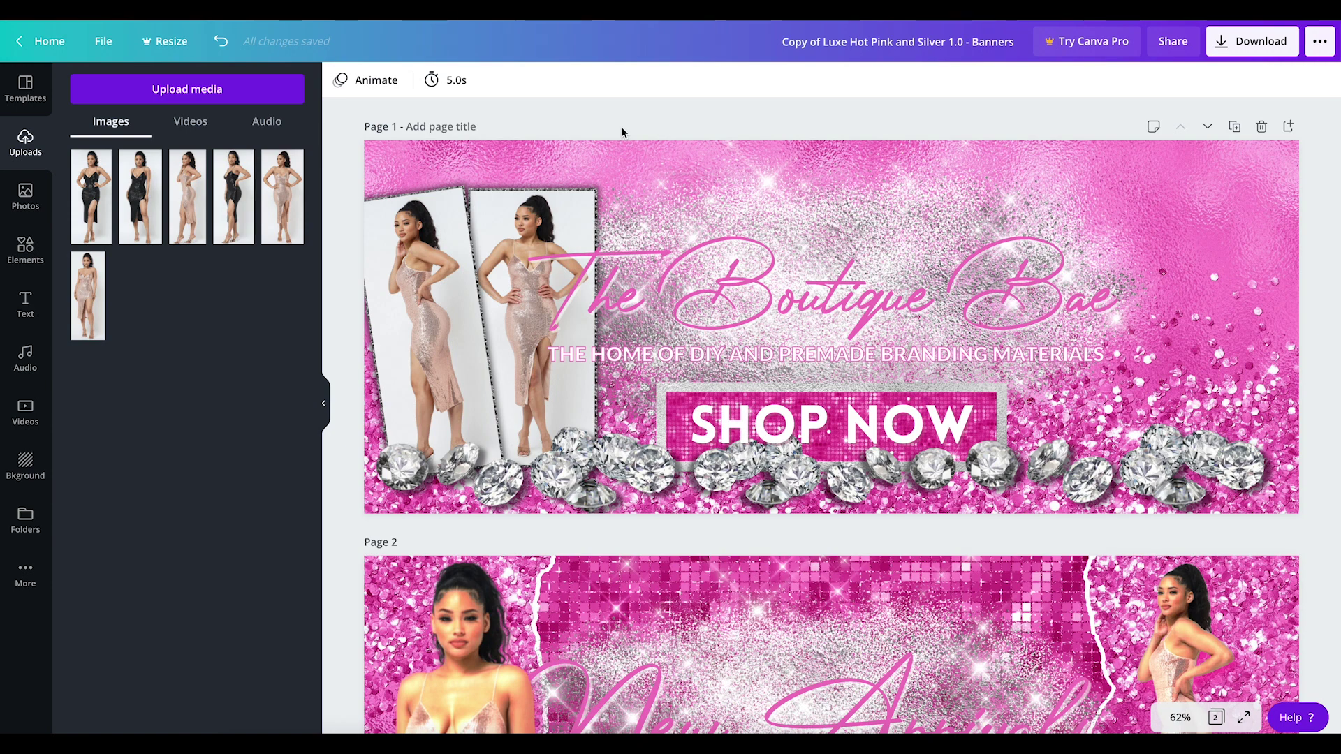
scroll(622, 127, down, 4)
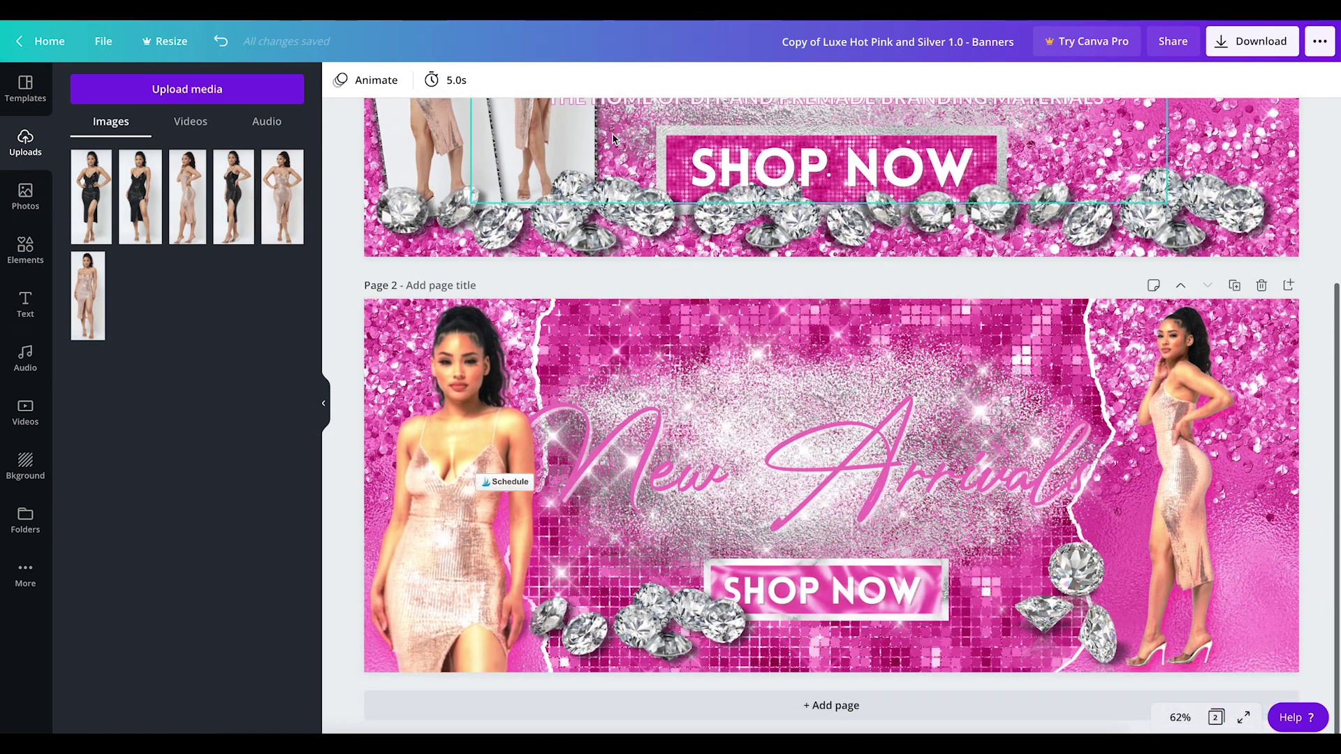
scroll(1185, 374, up, 4)
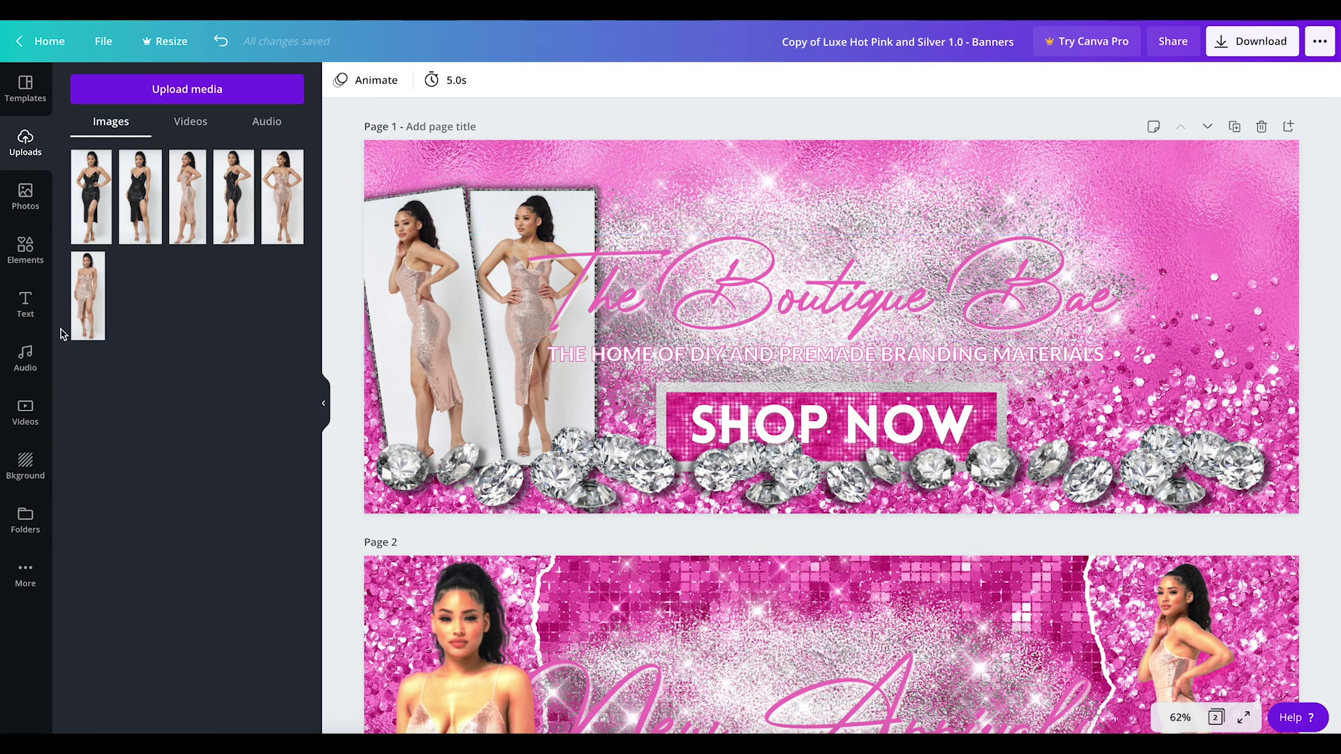
- Try a third gold-dress model photo on the banner's right side and delete it
click(87, 308)
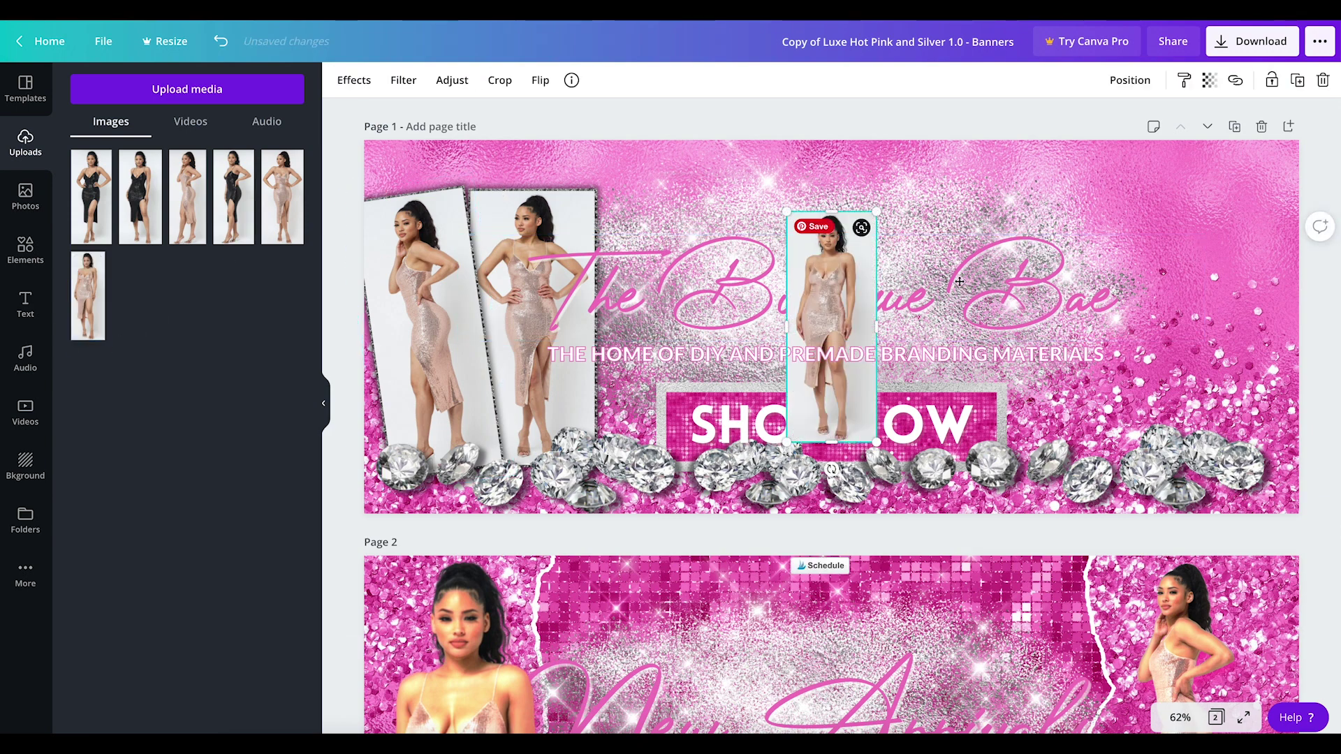
drag(840, 286, 1201, 303)
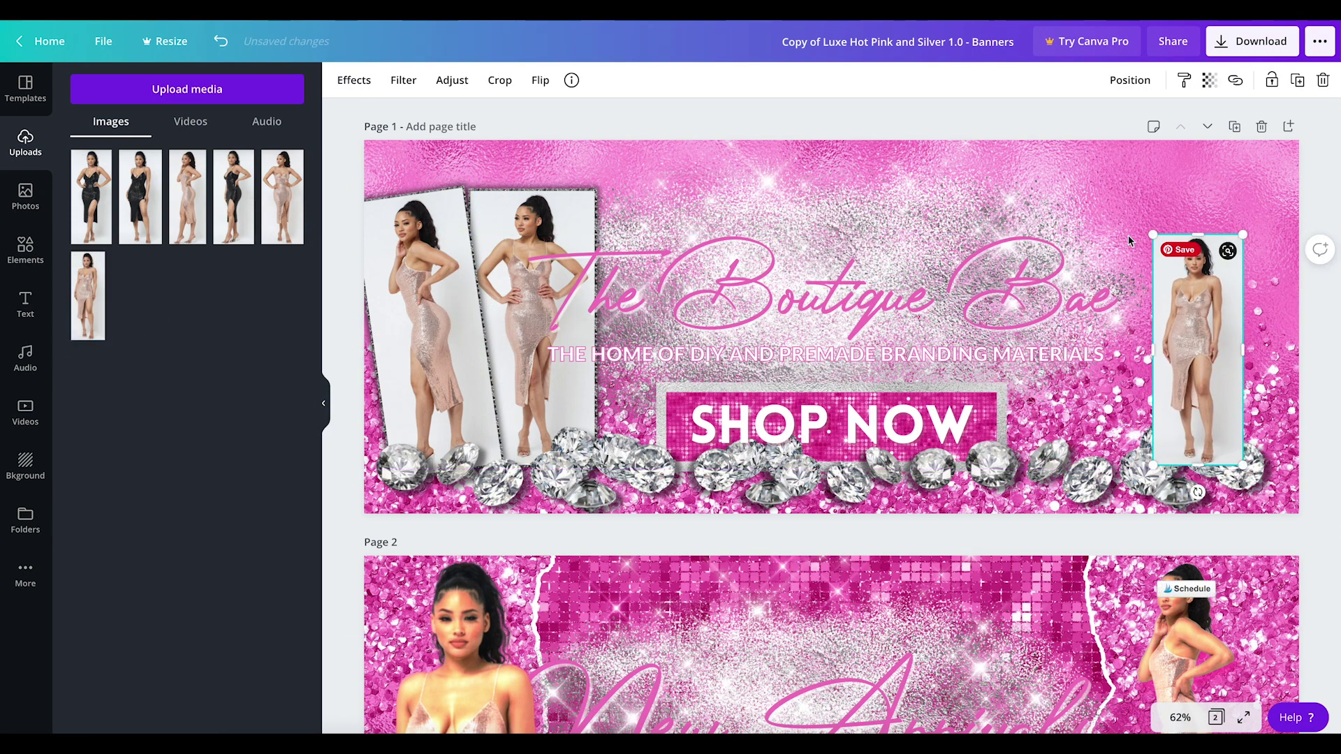
click(1073, 155)
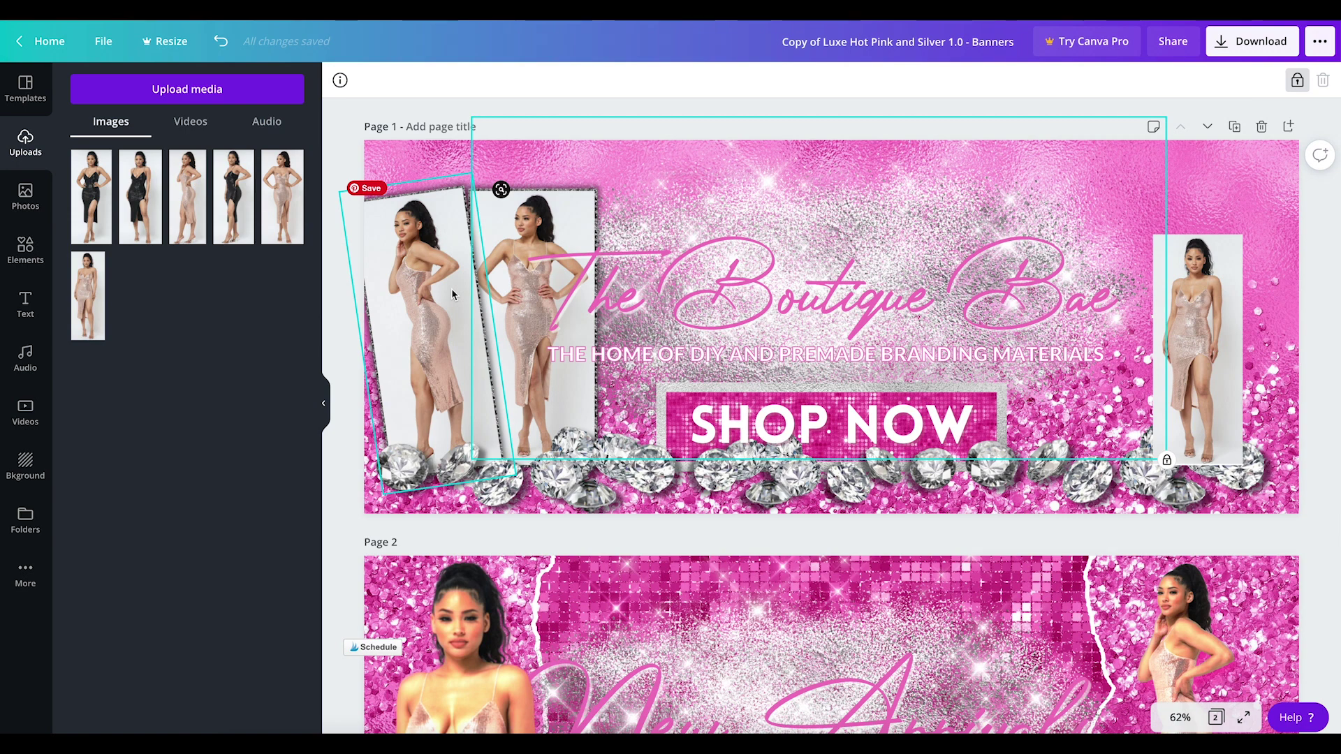
click(1198, 307)
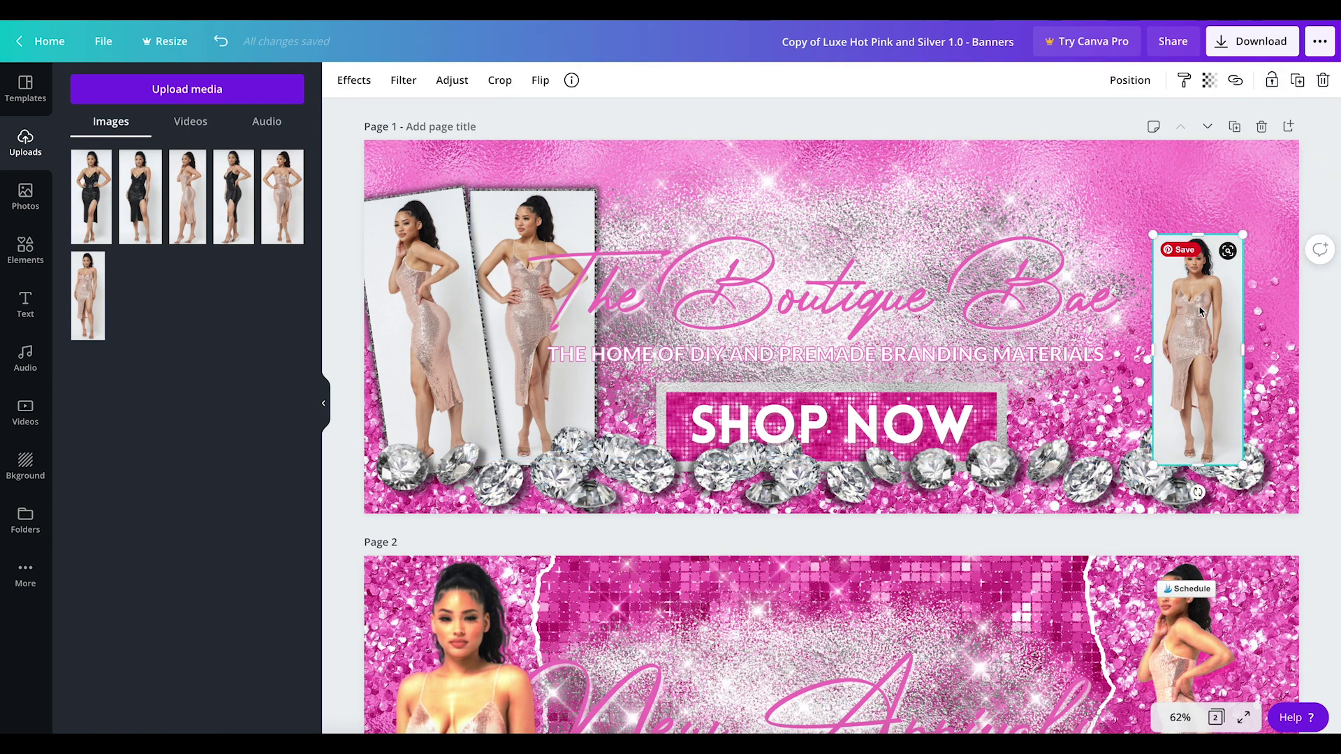
key(Delete)
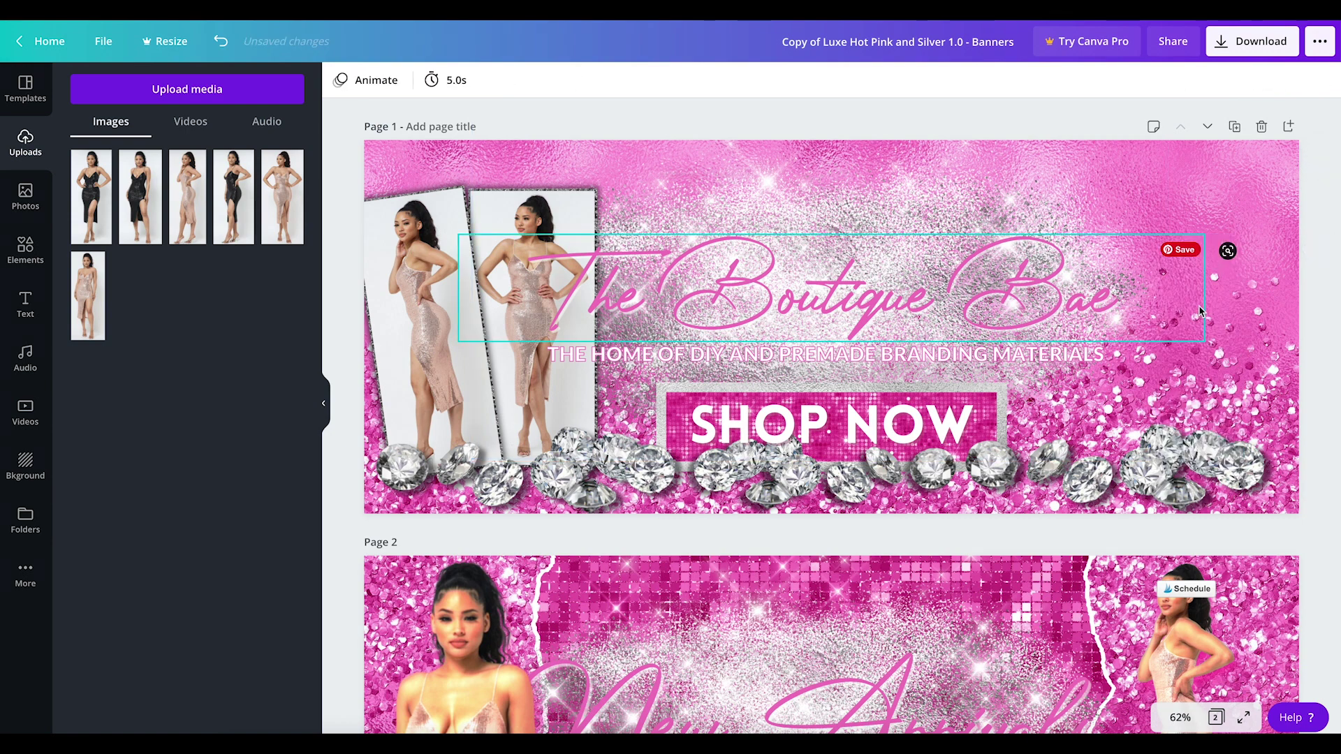